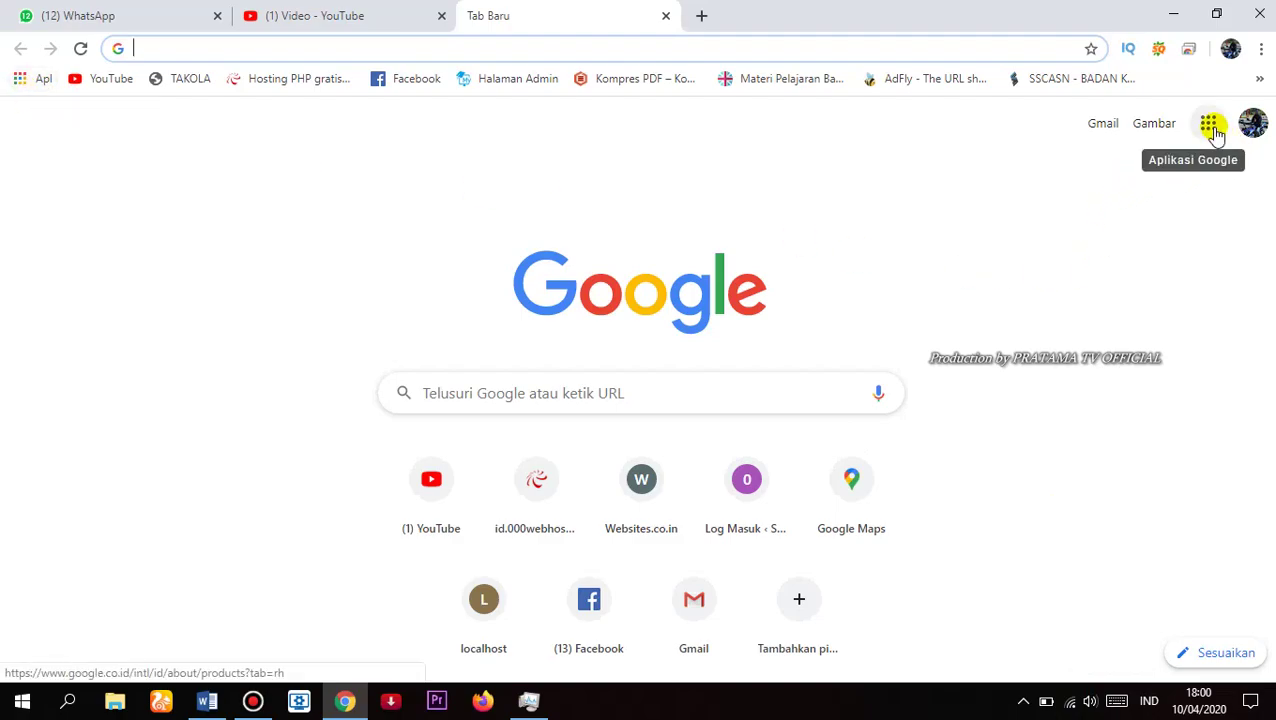
# Open Google Drive from the Chrome apps page and create a new blank Google Form
pyautogui.click(22, 86)
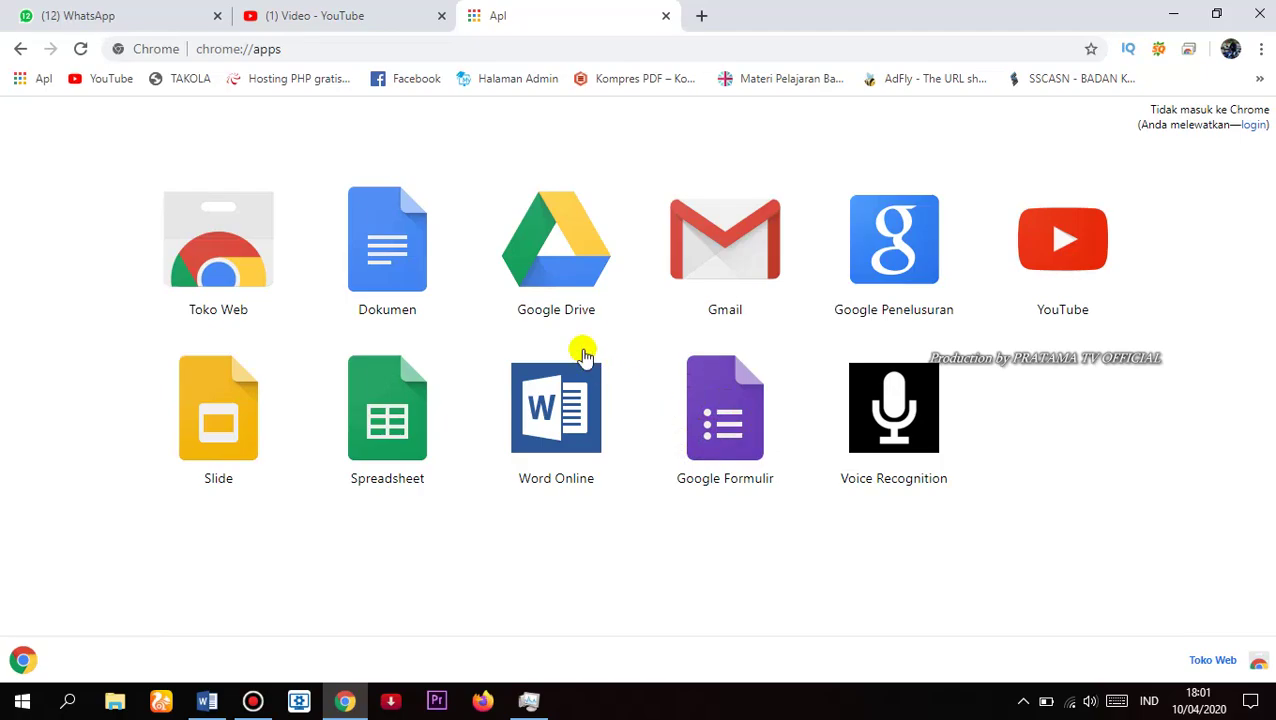
pyautogui.click(560, 259)
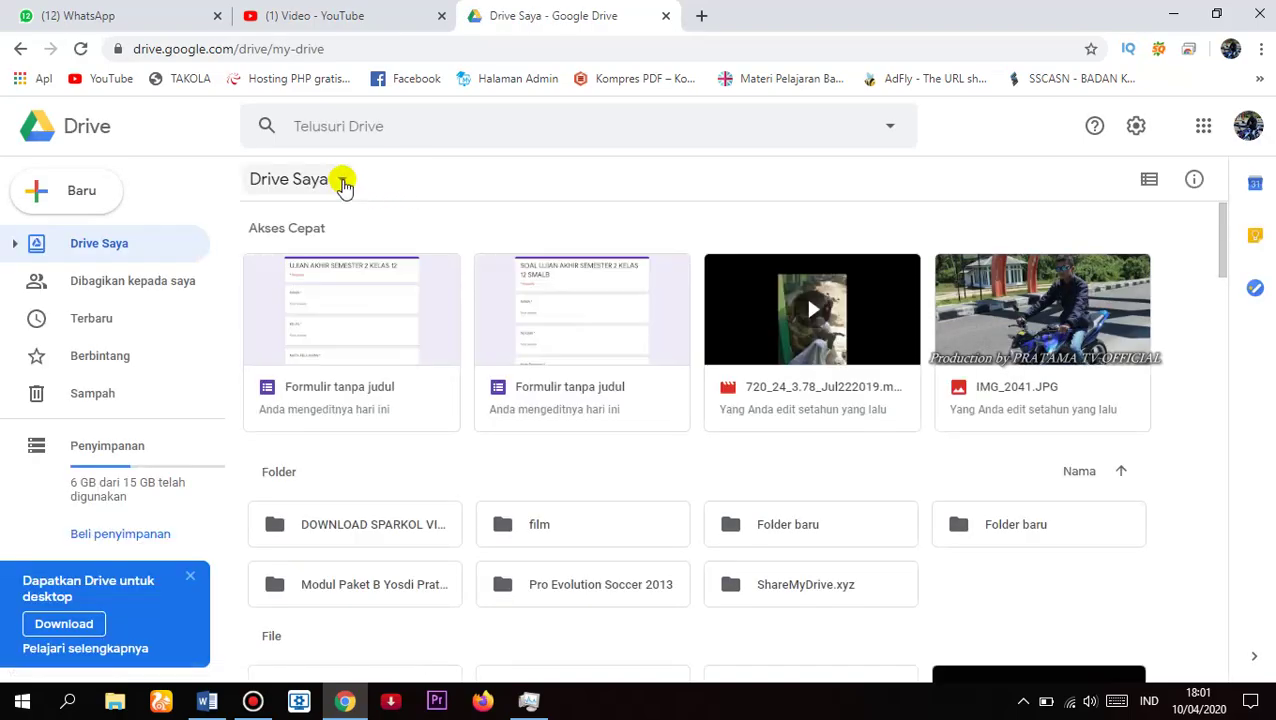
pyautogui.click(342, 182)
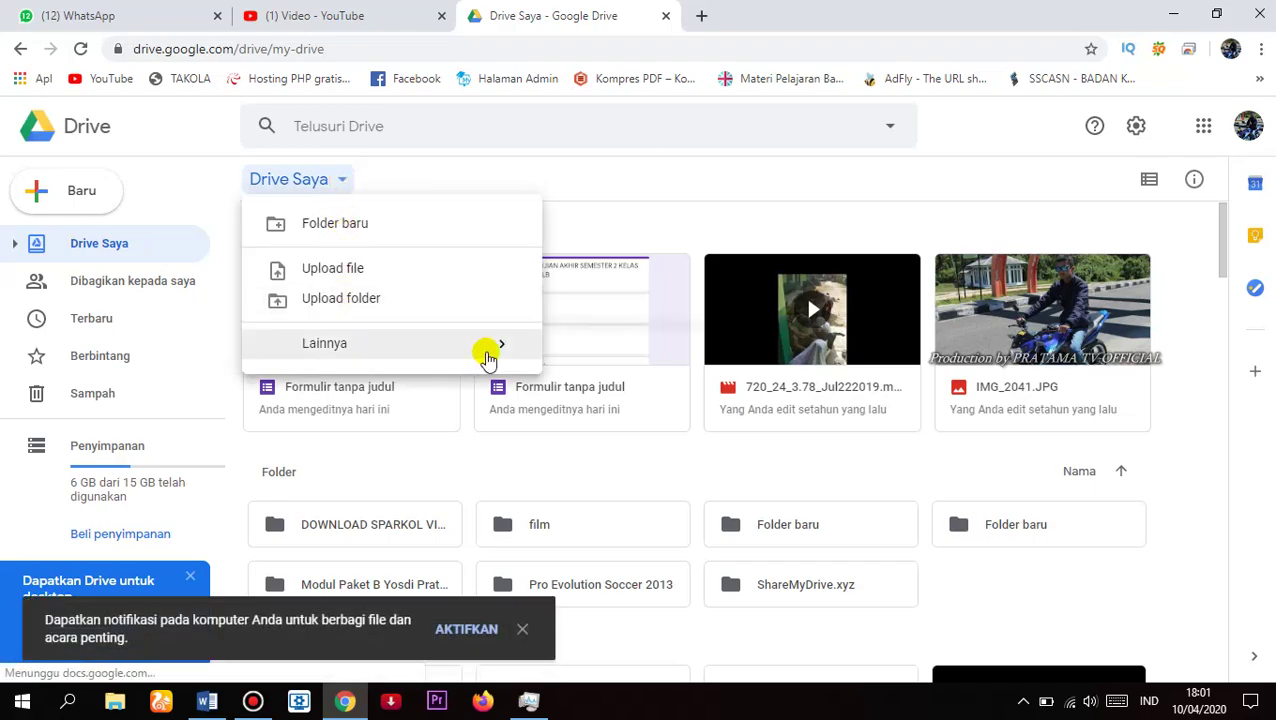
pyautogui.moveTo(487, 358)
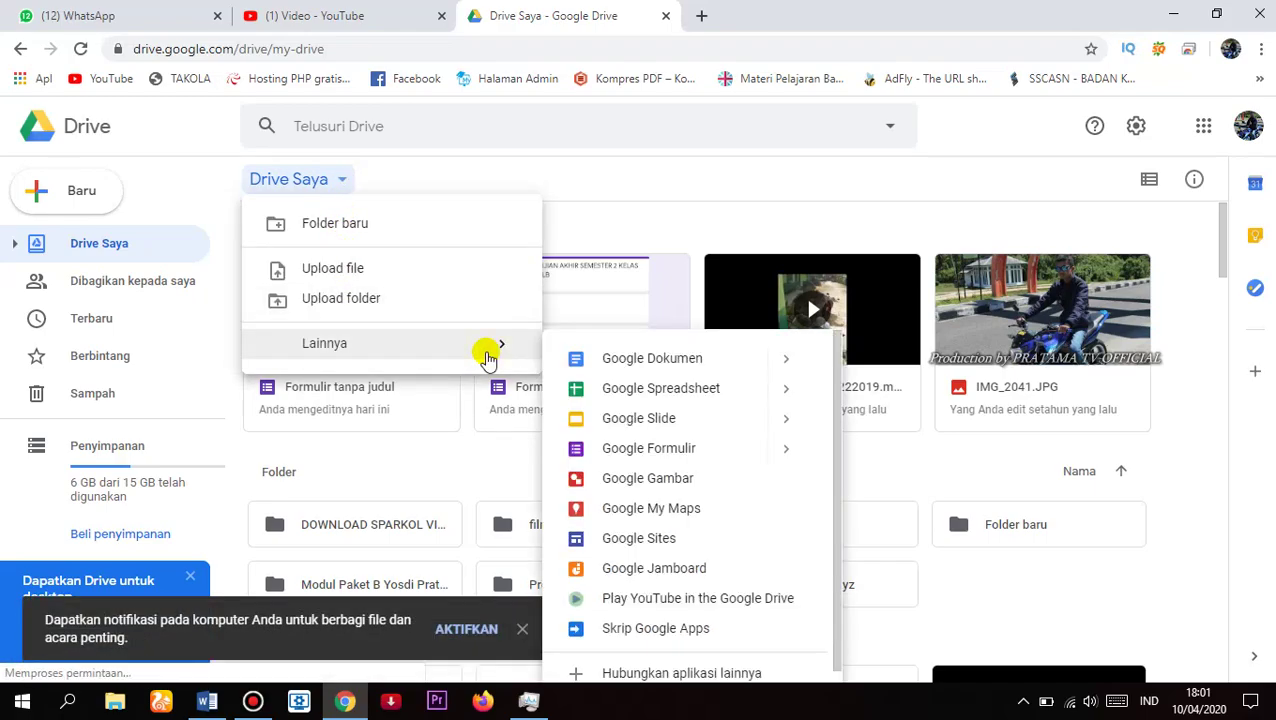
pyautogui.click(633, 450)
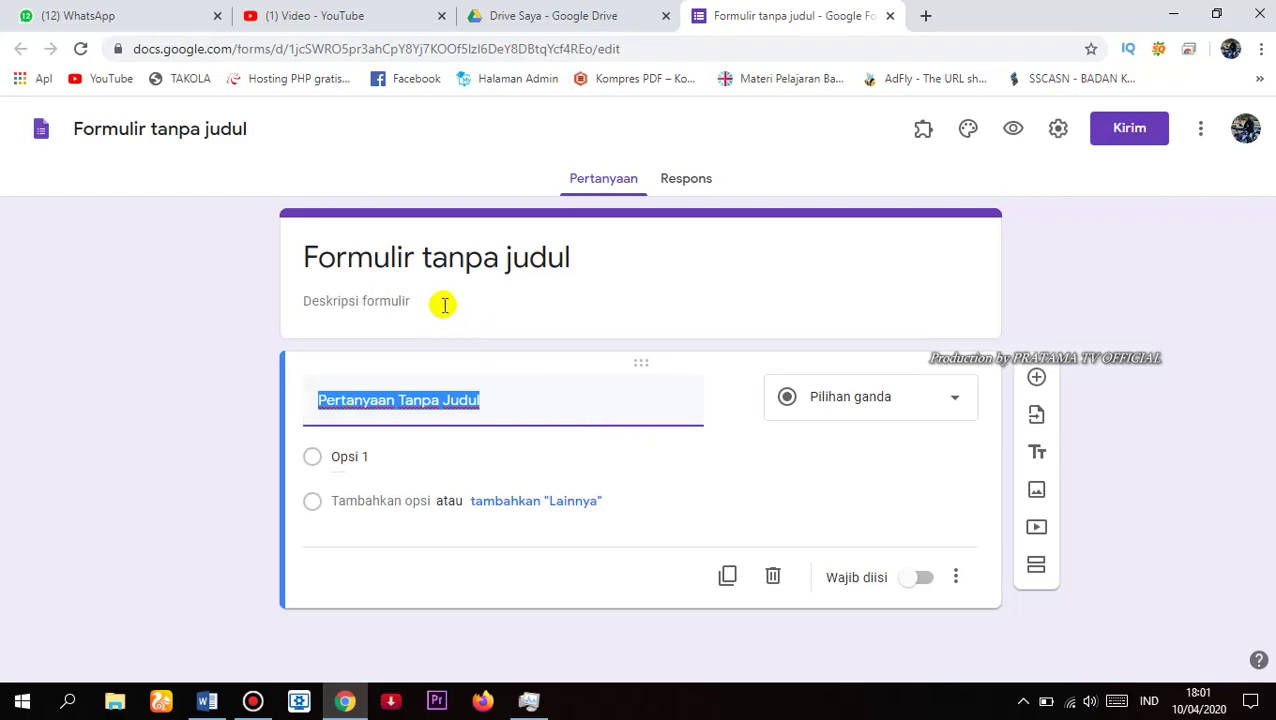
# Replace the form's default title with "SOAL ESSAY IPS KELAS 10"
pyautogui.click(481, 261)
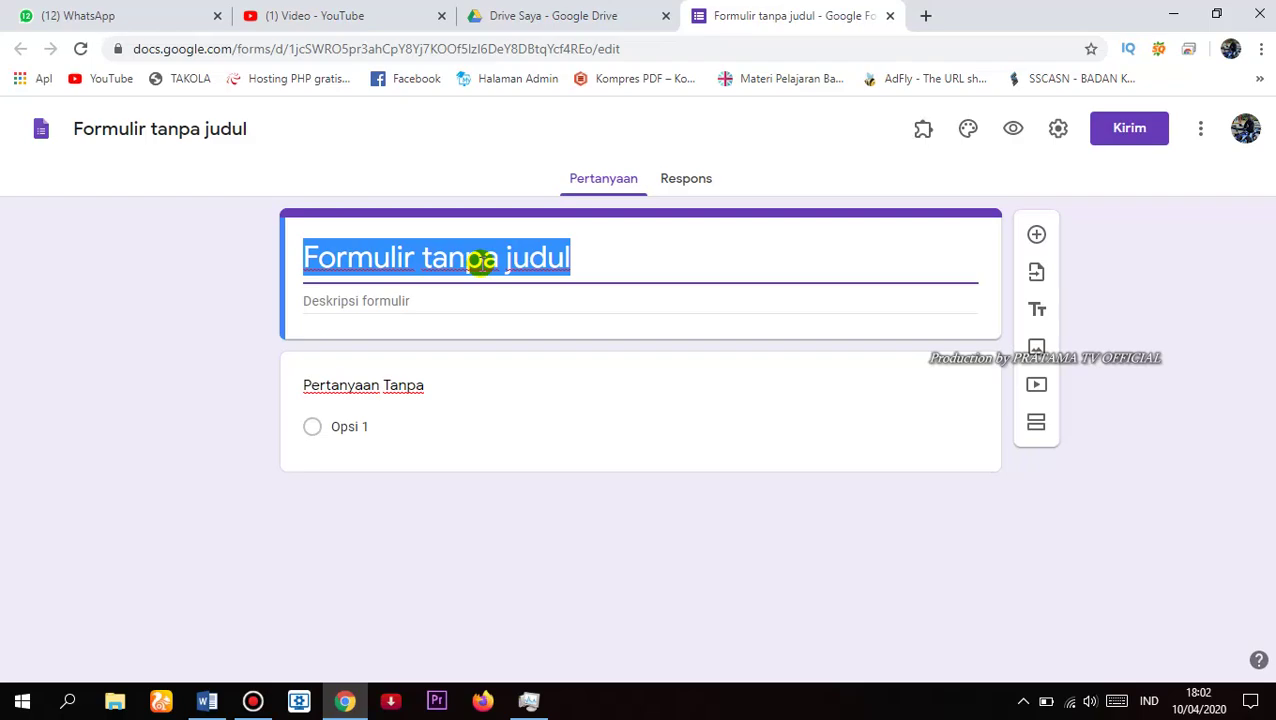
pyautogui.write('SOAL ')
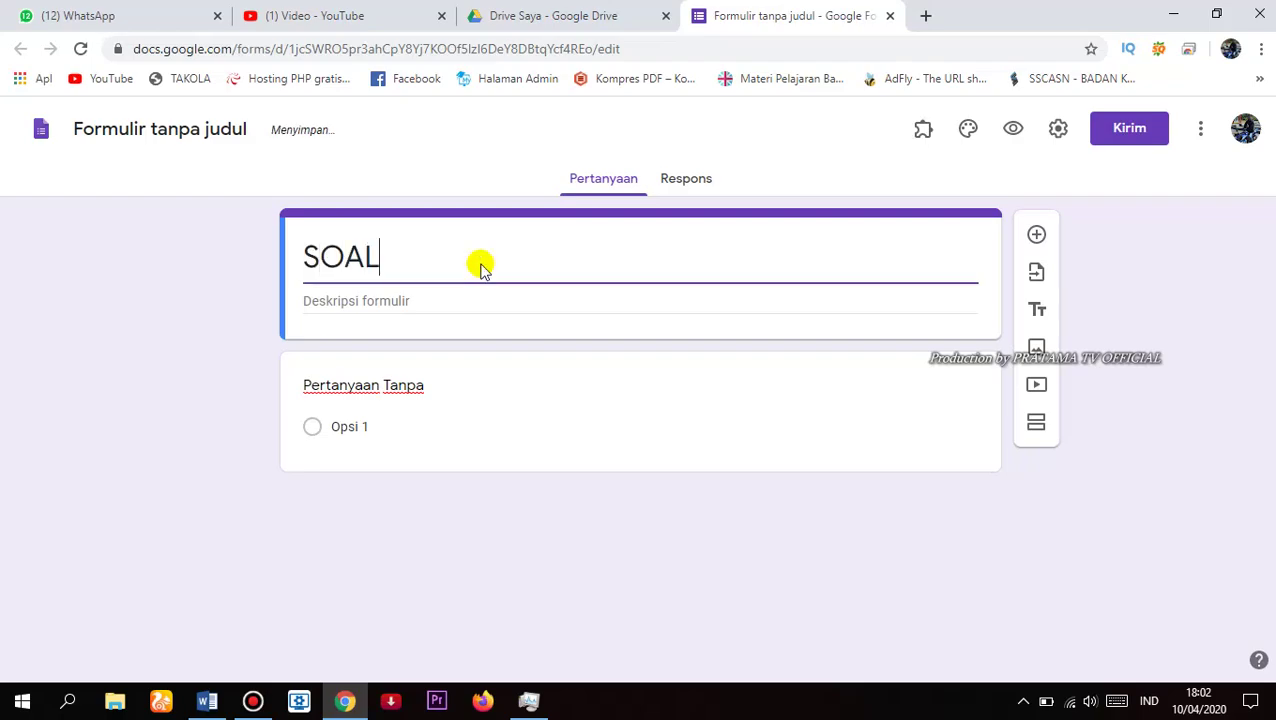
pyautogui.write('ESSAY')
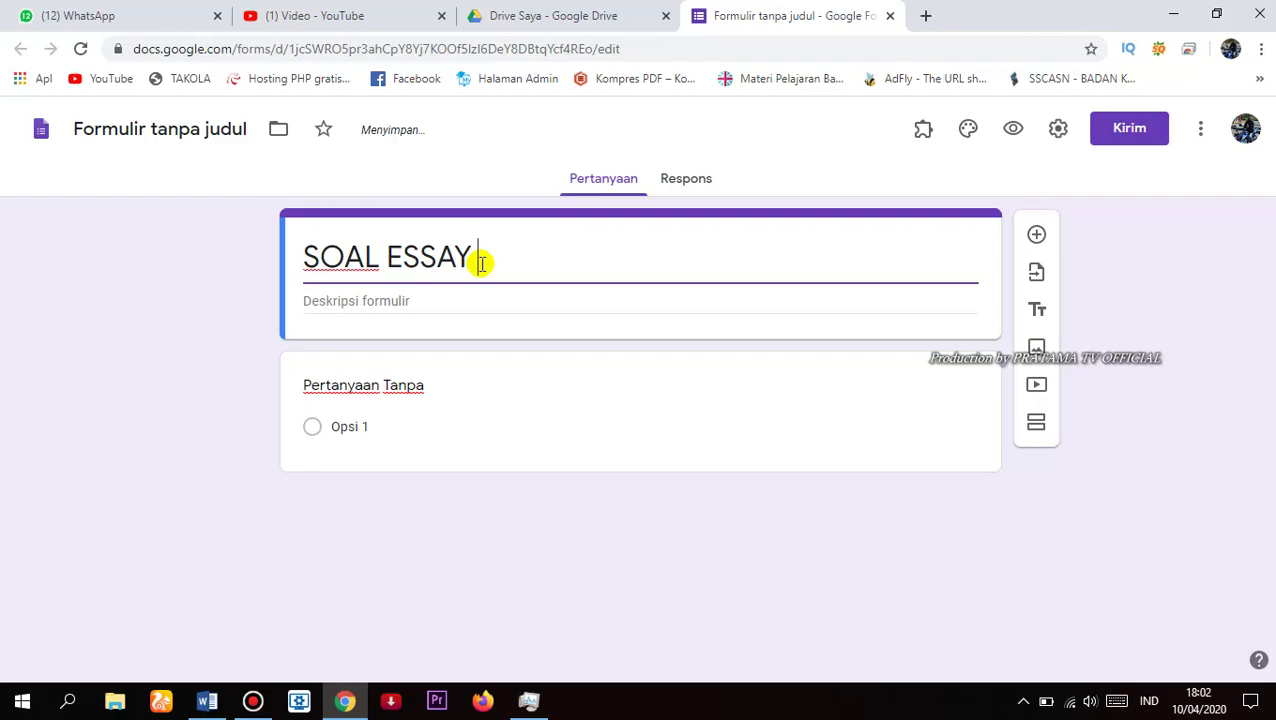
pyautogui.write('IPS ')
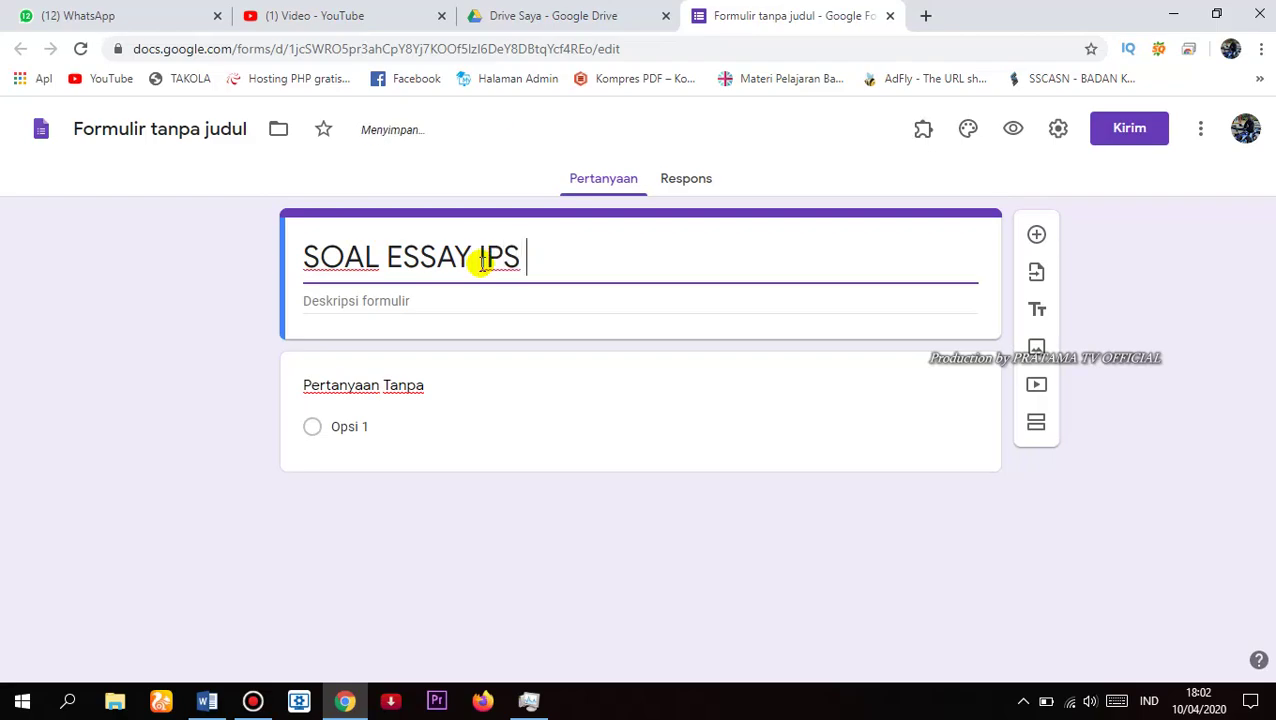
pyautogui.write('KELAS ')
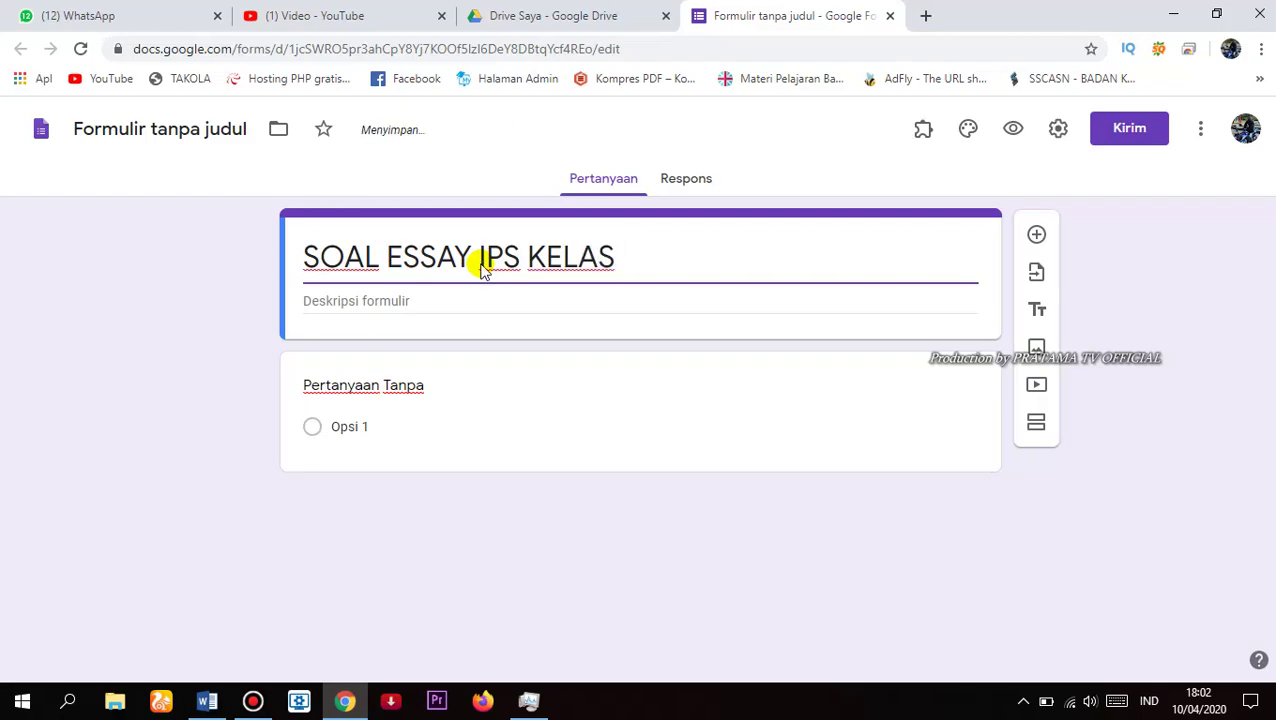
pyautogui.write('10')
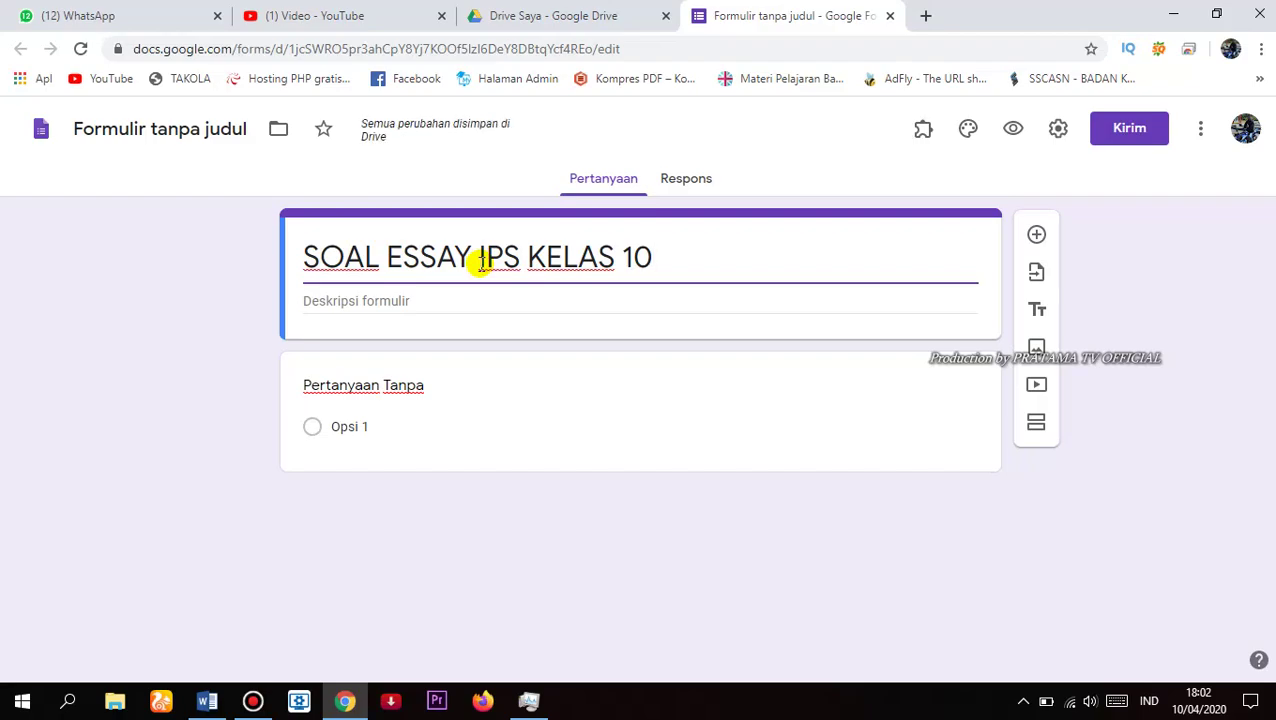
# Enter "SLB N 1 AMPEK ANGKEK" as the form description
pyautogui.click(439, 304)
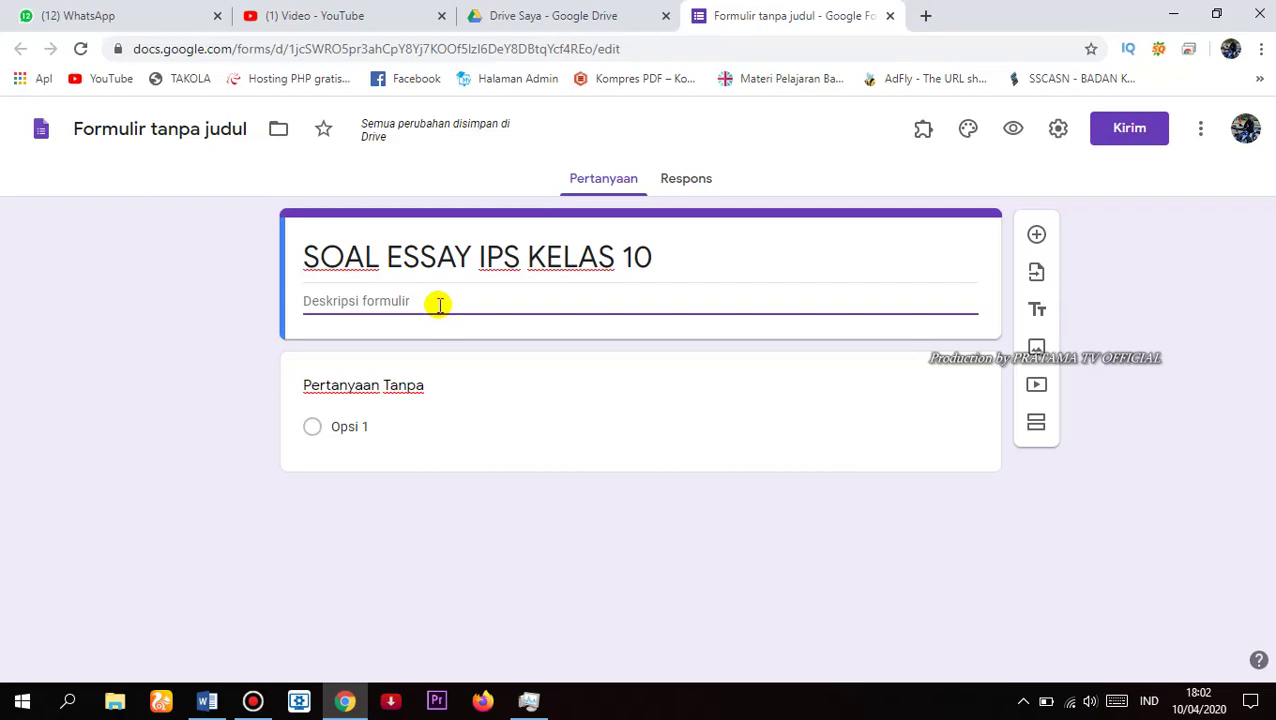
pyautogui.write('SLB N ')
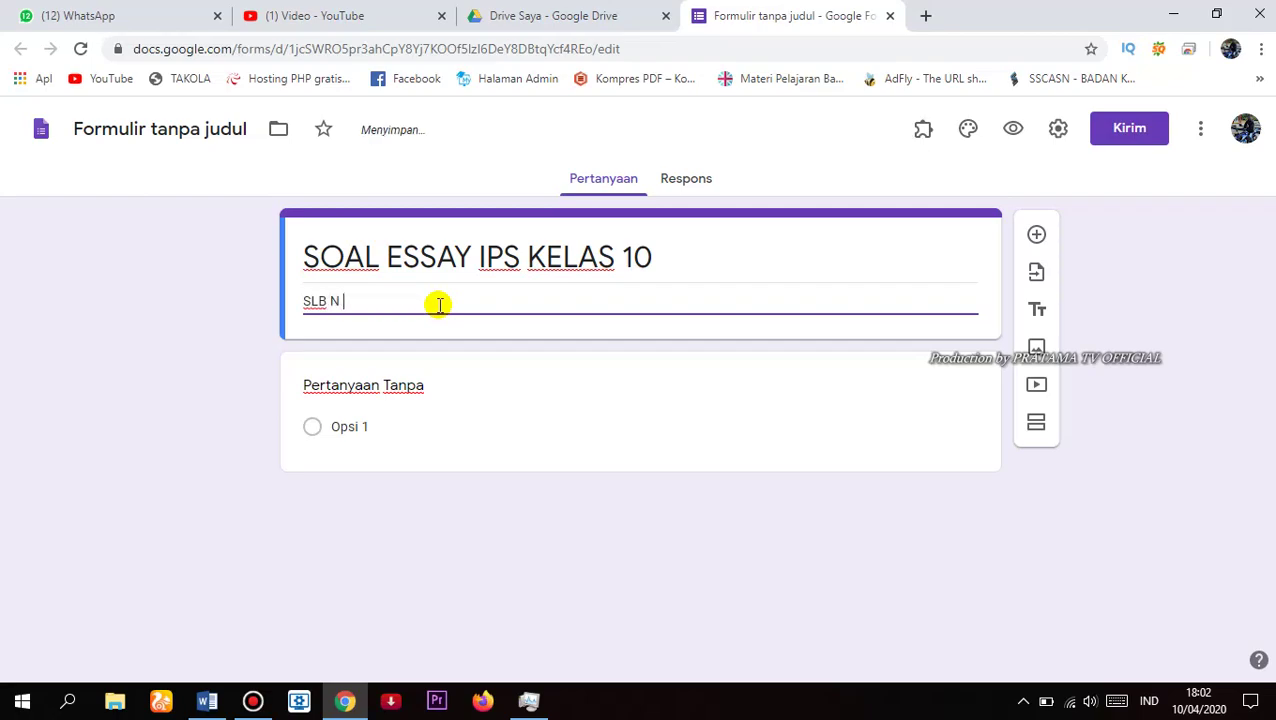
pyautogui.write('1 AMPEK ANGKEK')
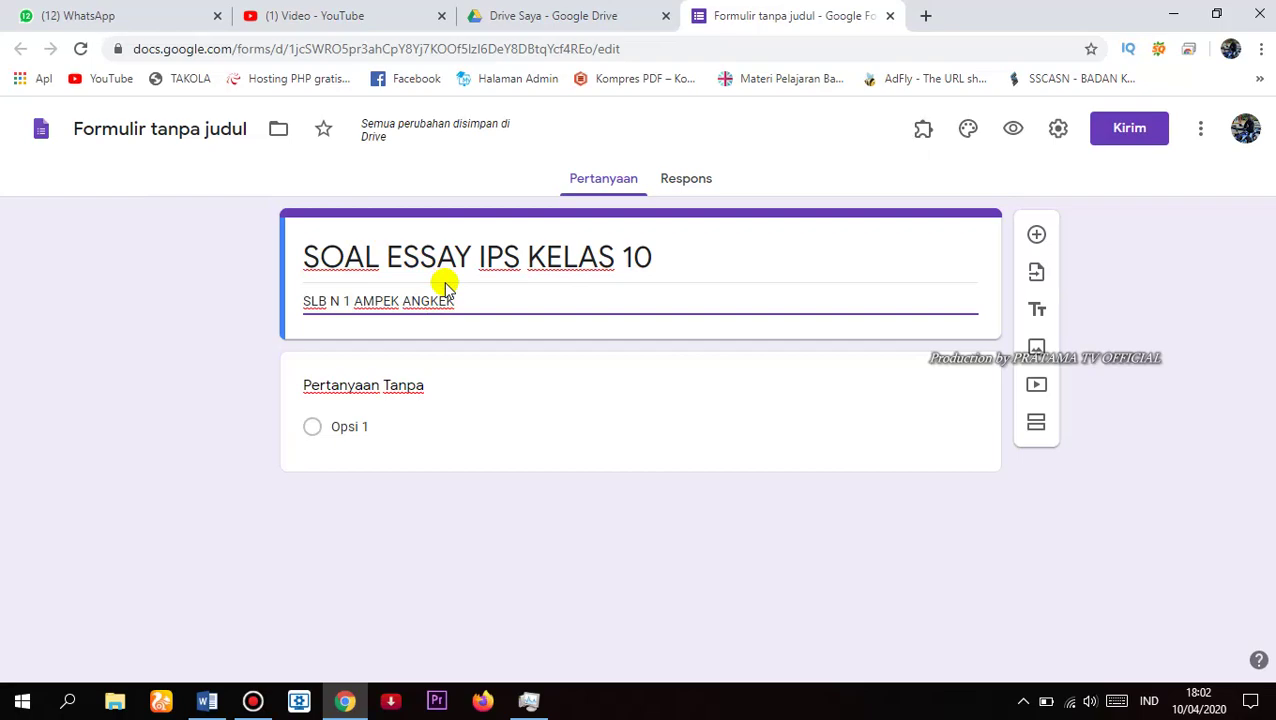
# Add a short-answer question titled "Nama Siswa" below the form header and make it required
pyautogui.click(1036, 237)
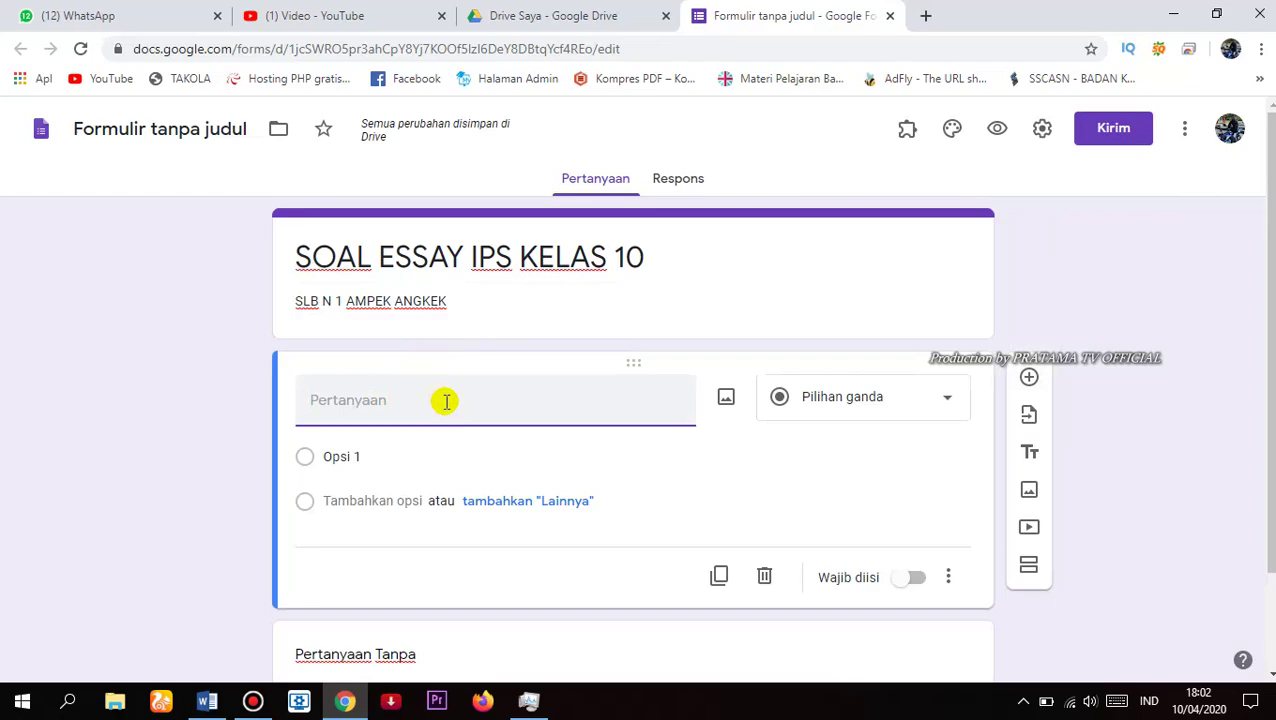
pyautogui.write('Nama ')
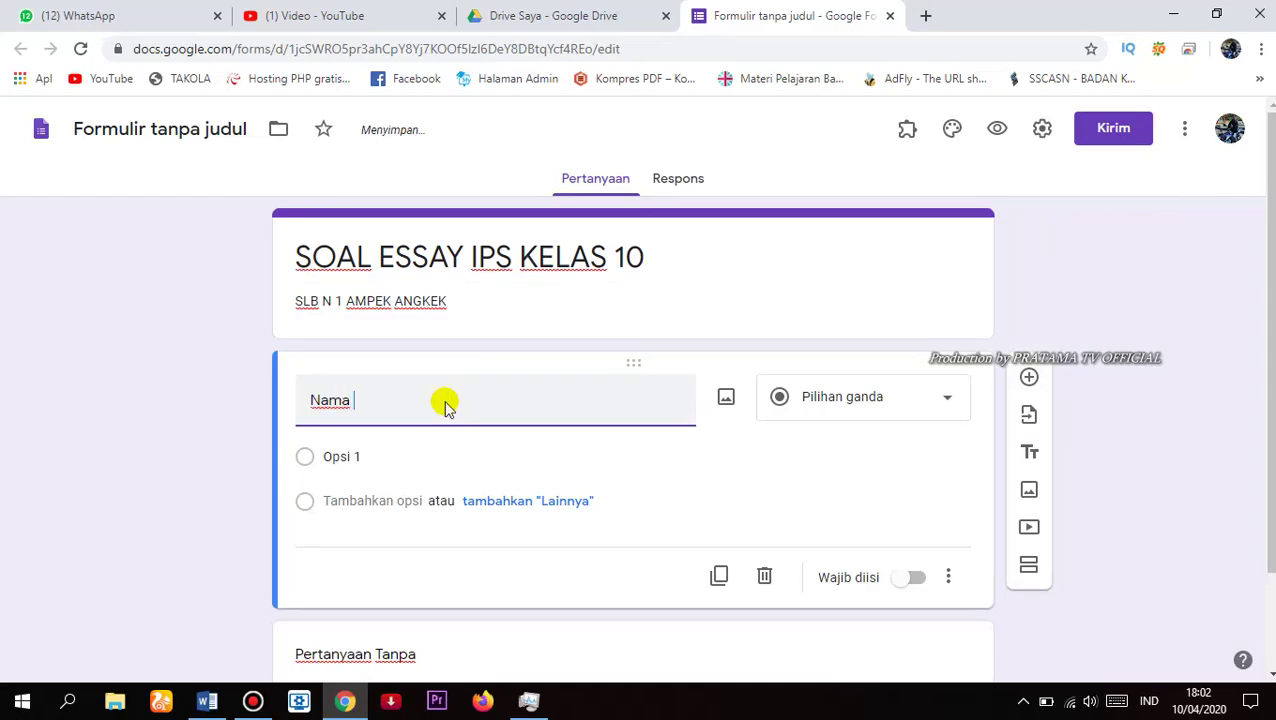
pyautogui.write('Siswa')
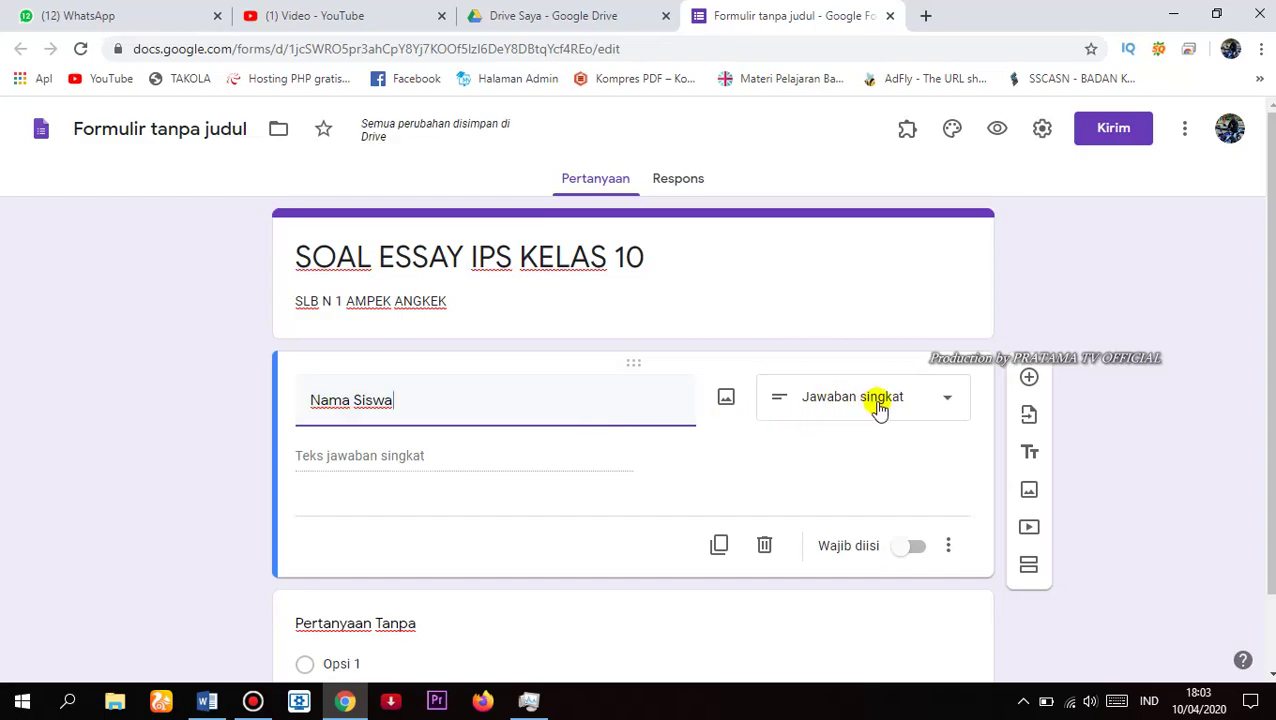
pyautogui.click(911, 552)
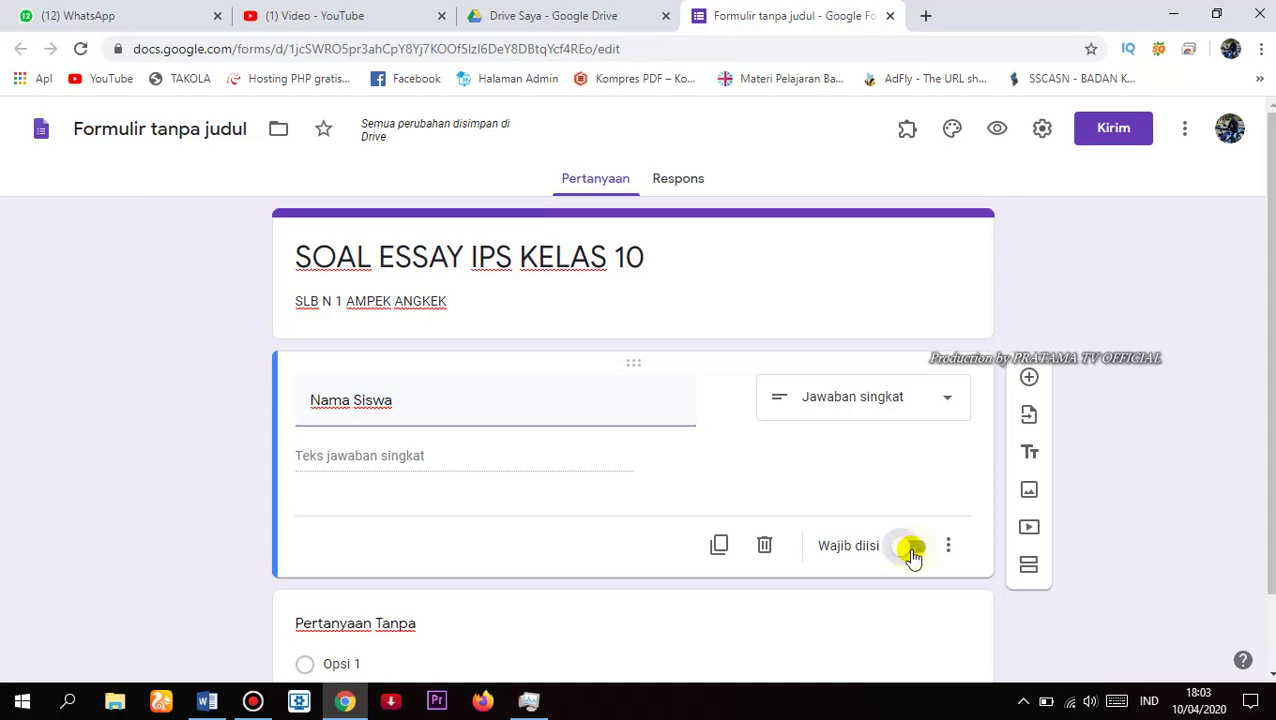
# Add a multiple-choice question titled "Kelas" with the options 10 A, 10 B, 10 C and 10 D
pyautogui.click(1027, 379)
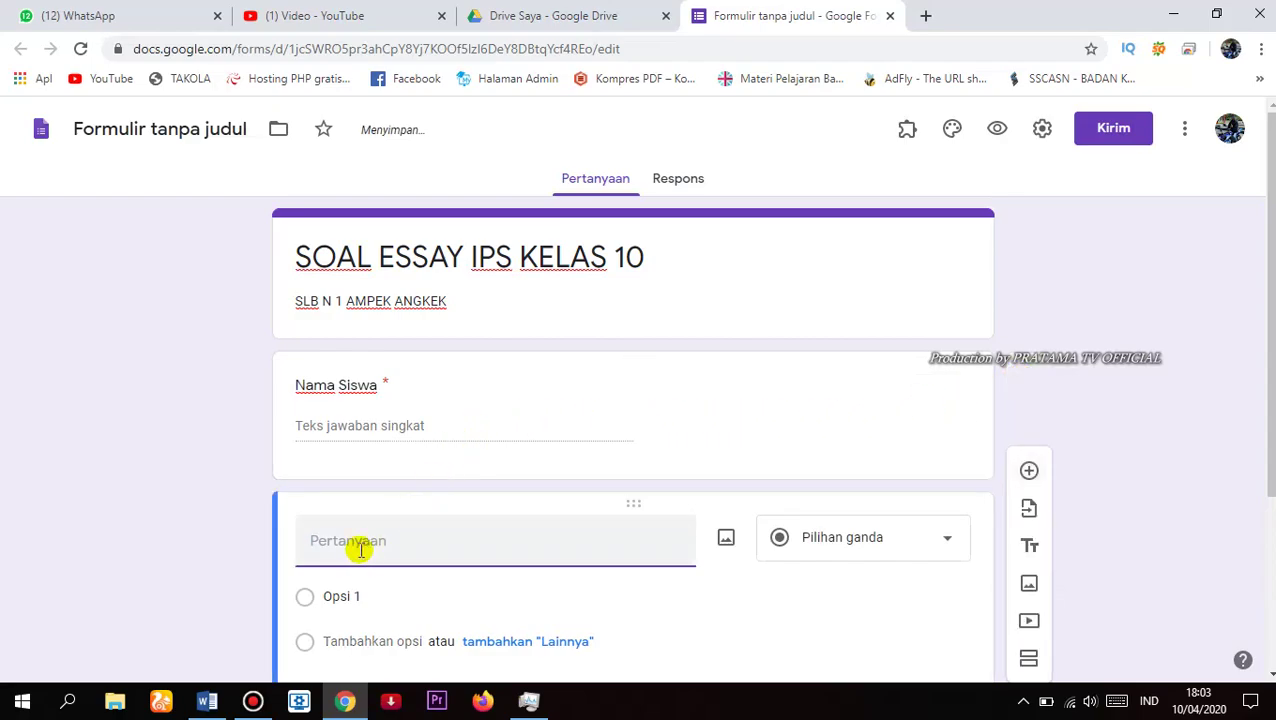
pyautogui.write('Kelas')
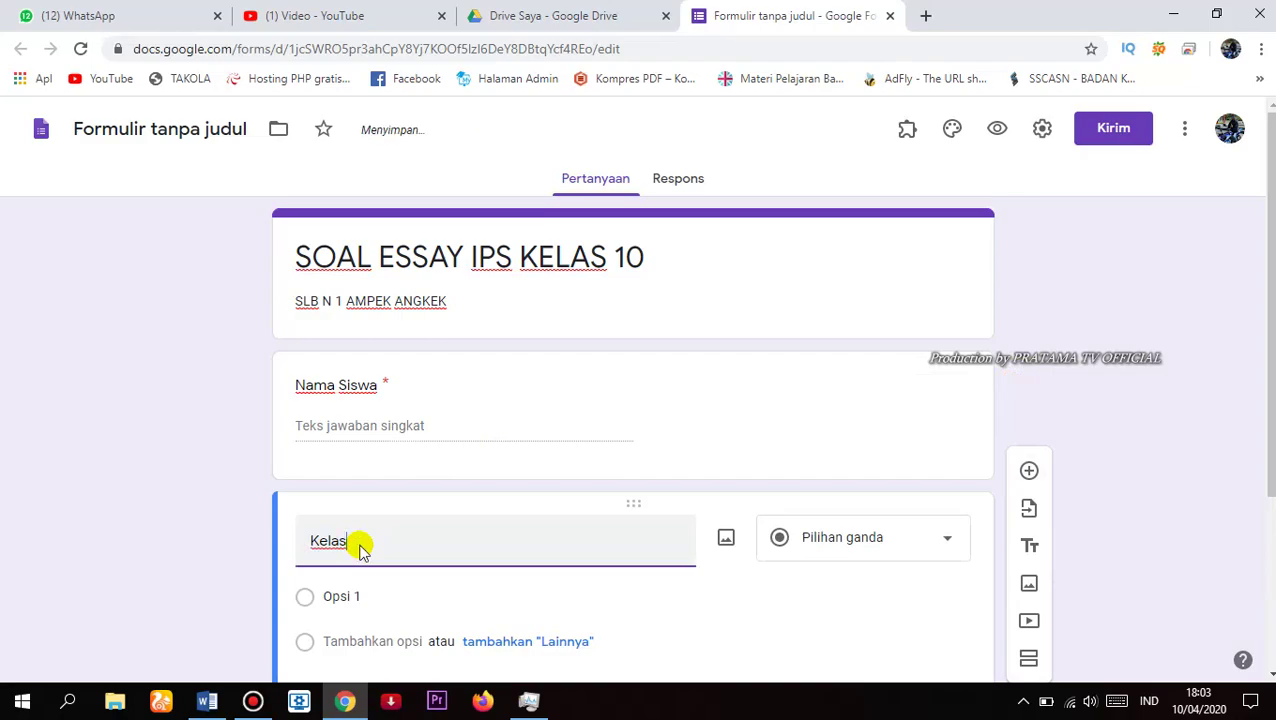
pyautogui.scroll(-1, 366, 545)
pyautogui.click(352, 503)
pyautogui.click(356, 505)
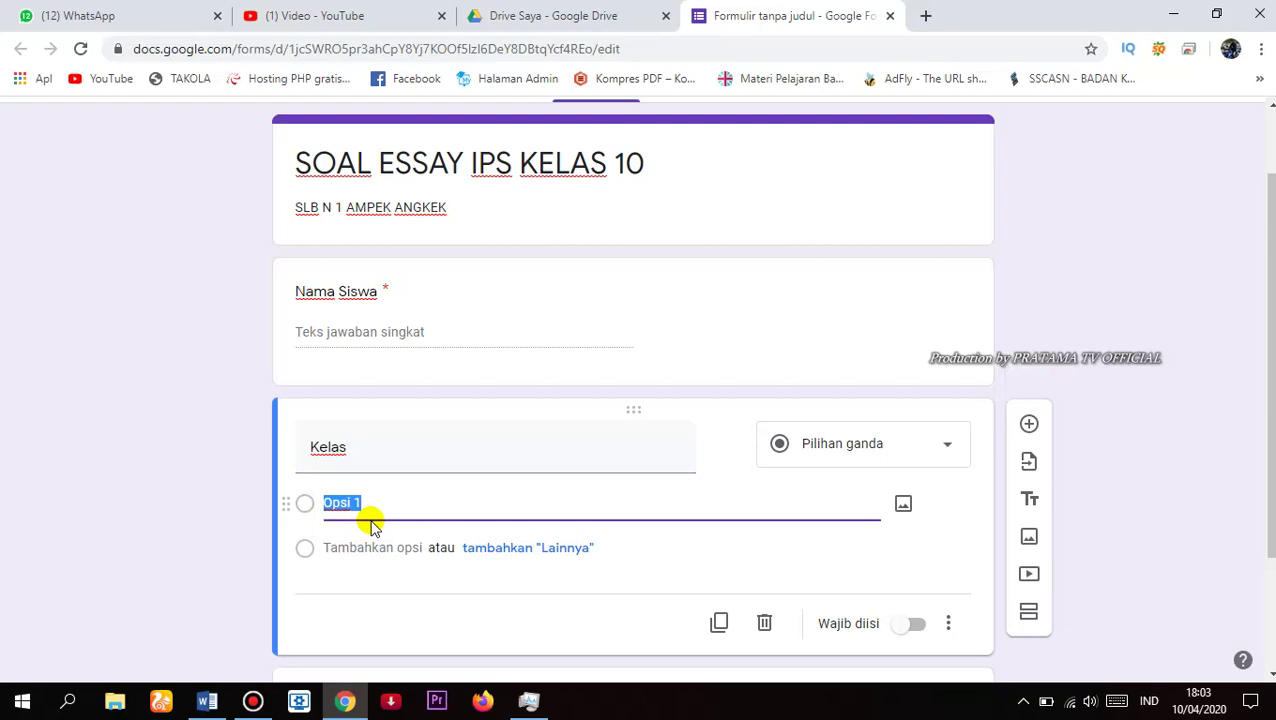
pyautogui.write('10 A')
pyautogui.click(391, 546)
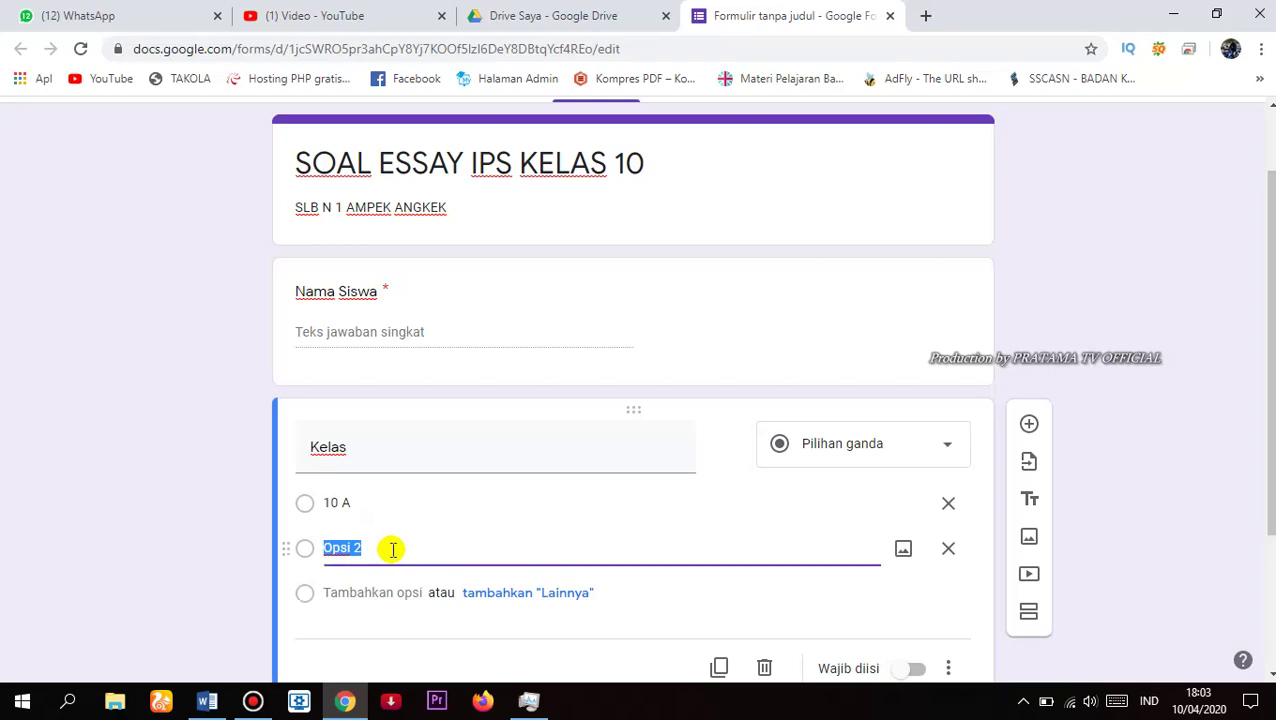
pyautogui.write('10 B')
pyautogui.click(378, 593)
pyautogui.write('10 C')
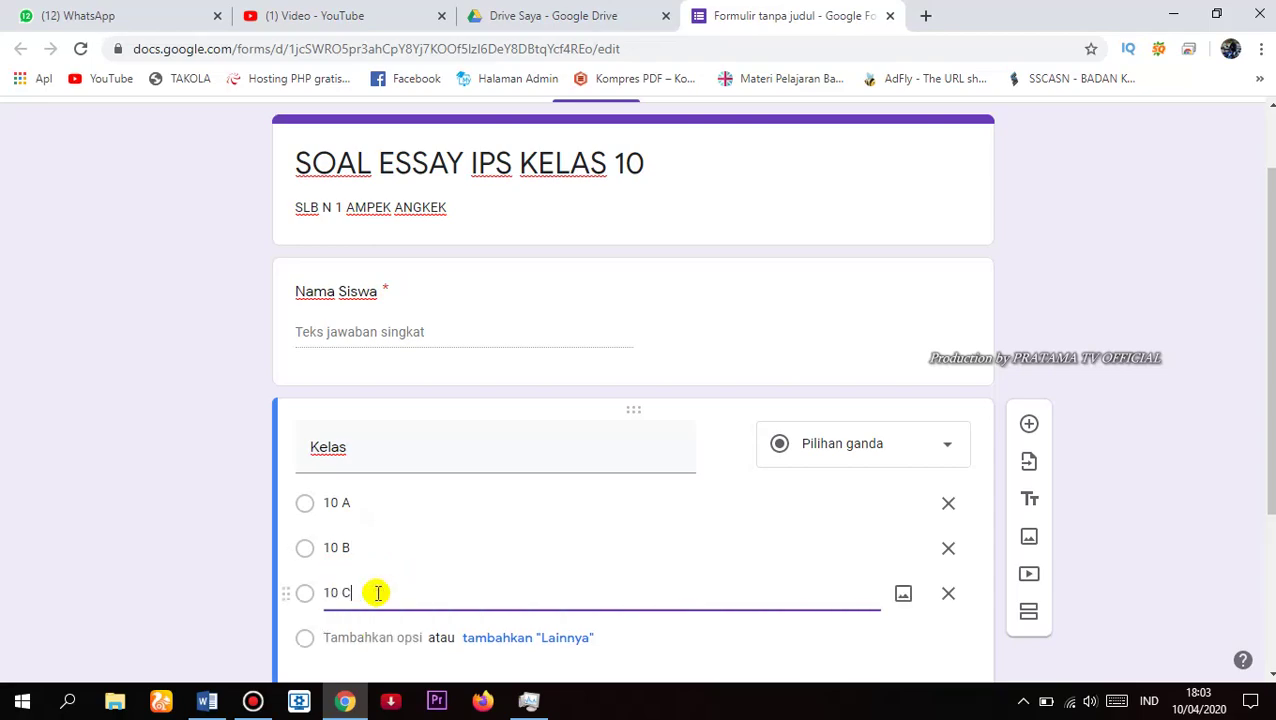
pyautogui.click(350, 640)
pyautogui.write('10 D')
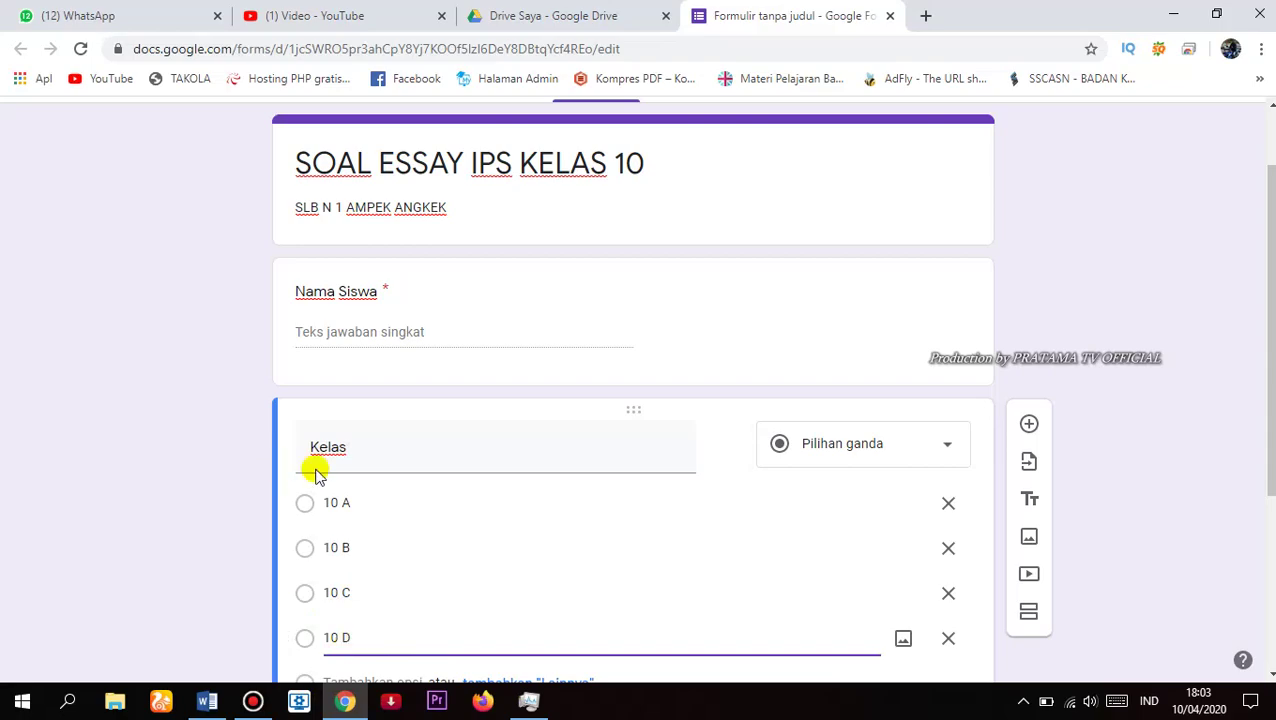
# Add a date question titled "Hari / Tanggal" after the Kelas question
pyautogui.scroll(-1, 716, 580)
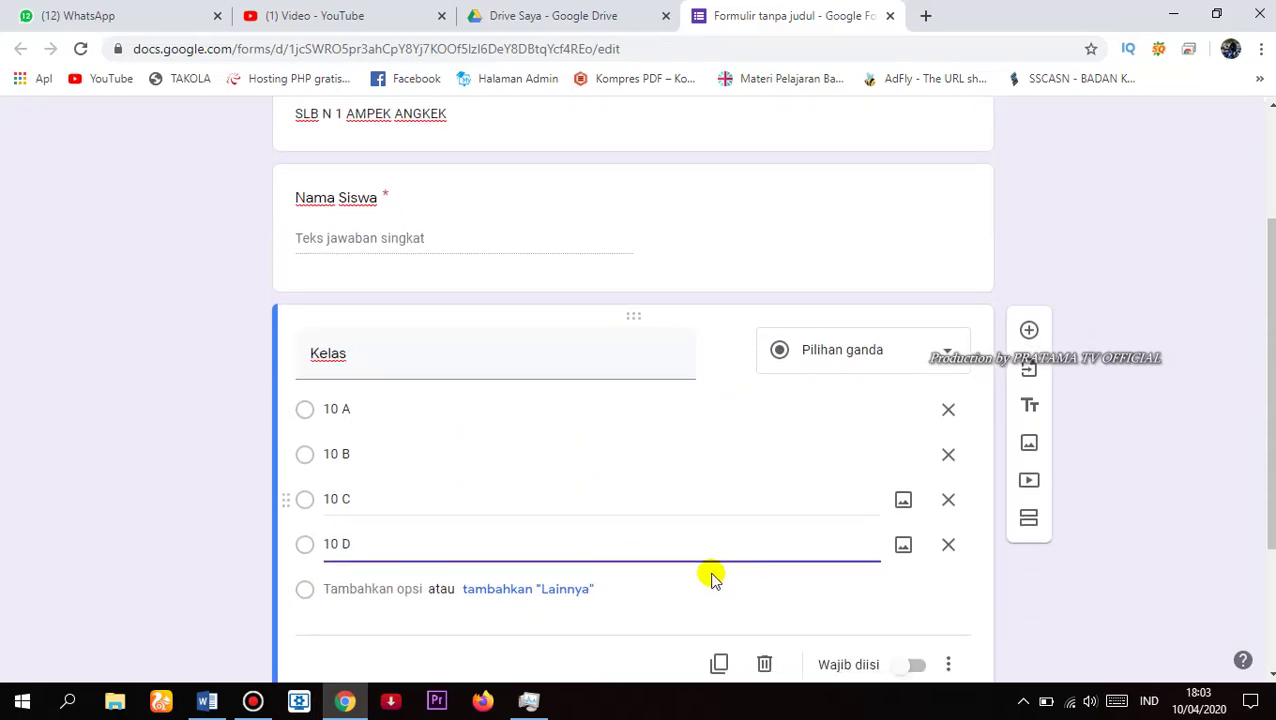
pyautogui.click(1029, 331)
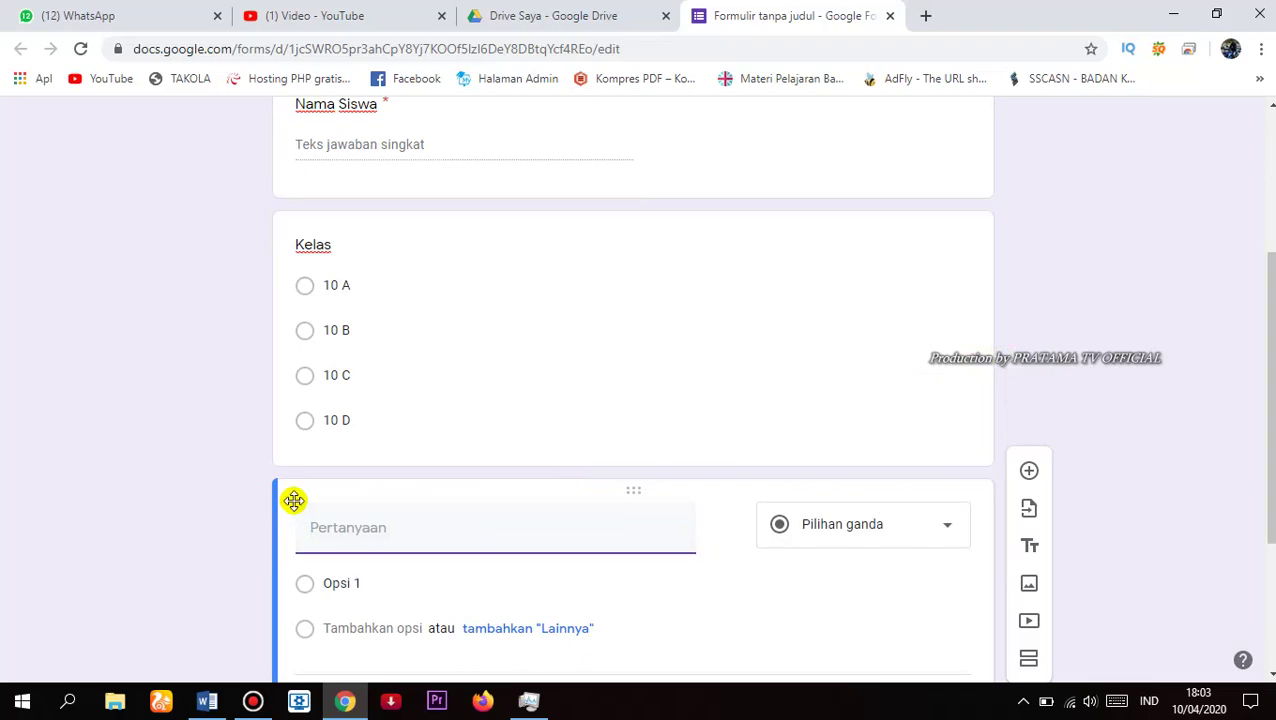
pyautogui.write('Hari ')
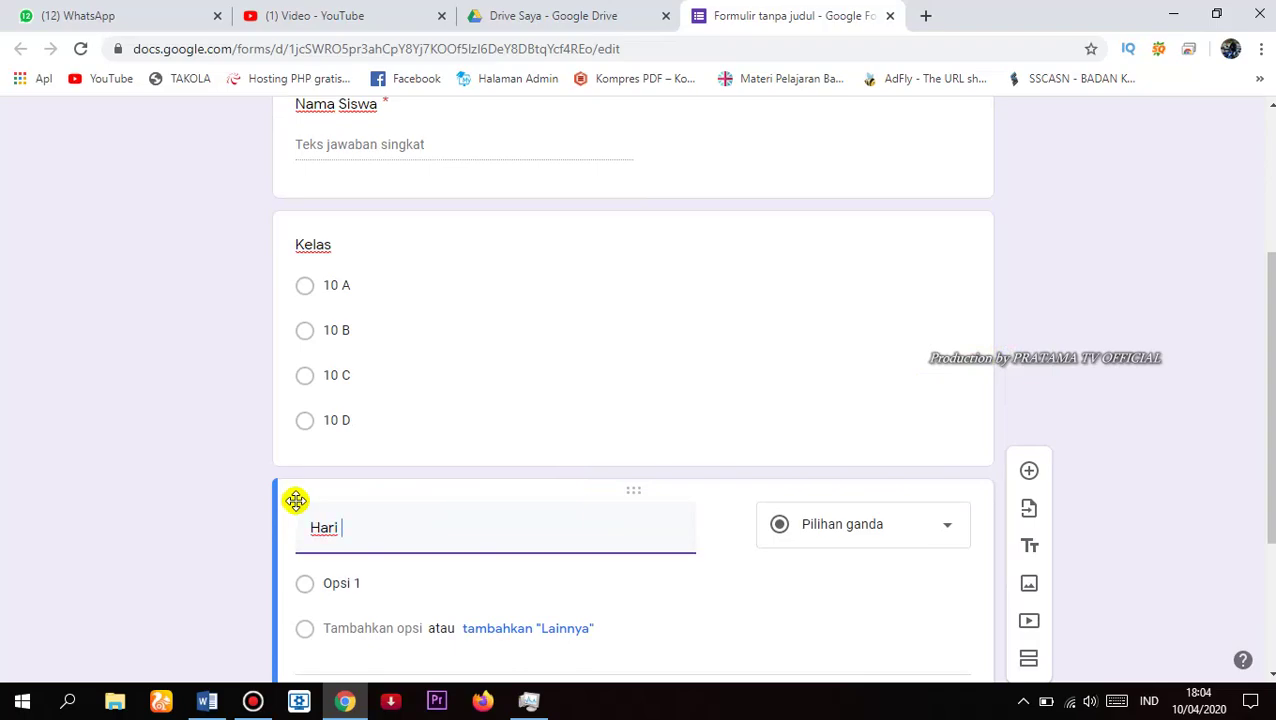
pyautogui.write('/ Tanggal')
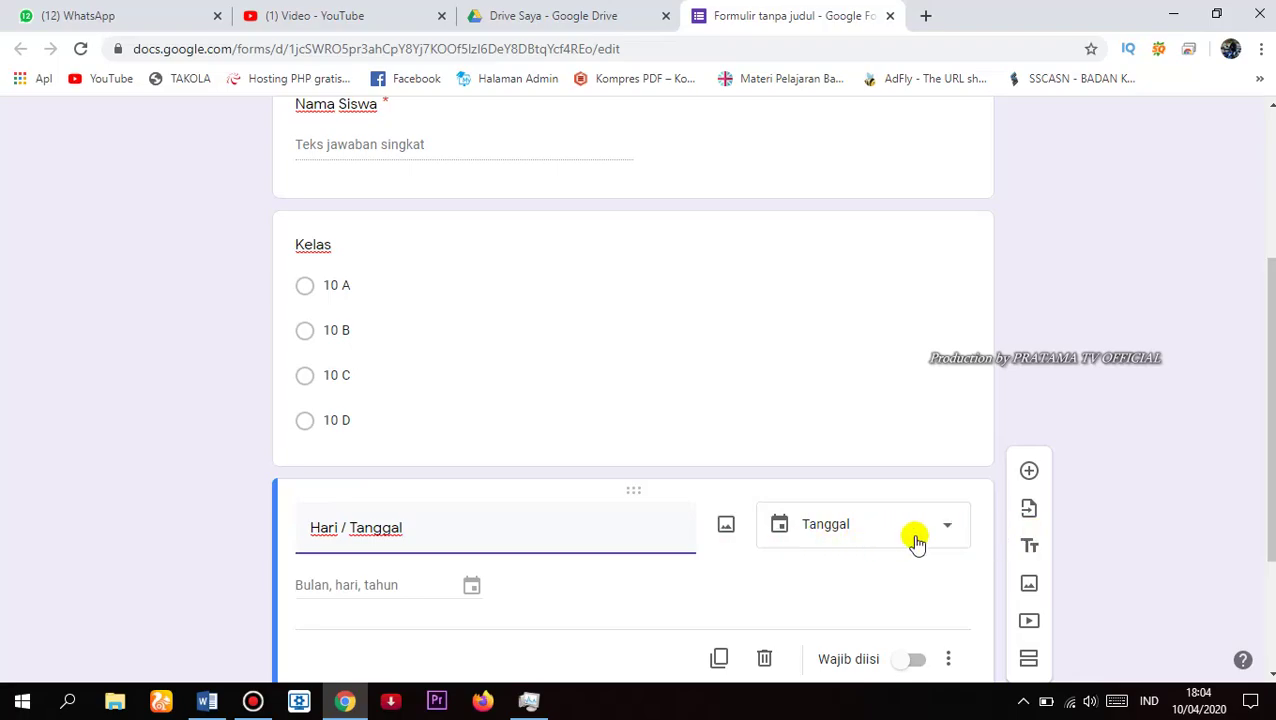
# Add a new section after the Hari / Tanggal question and title it "Soal IPS"
pyautogui.scroll(3, 624, 342)
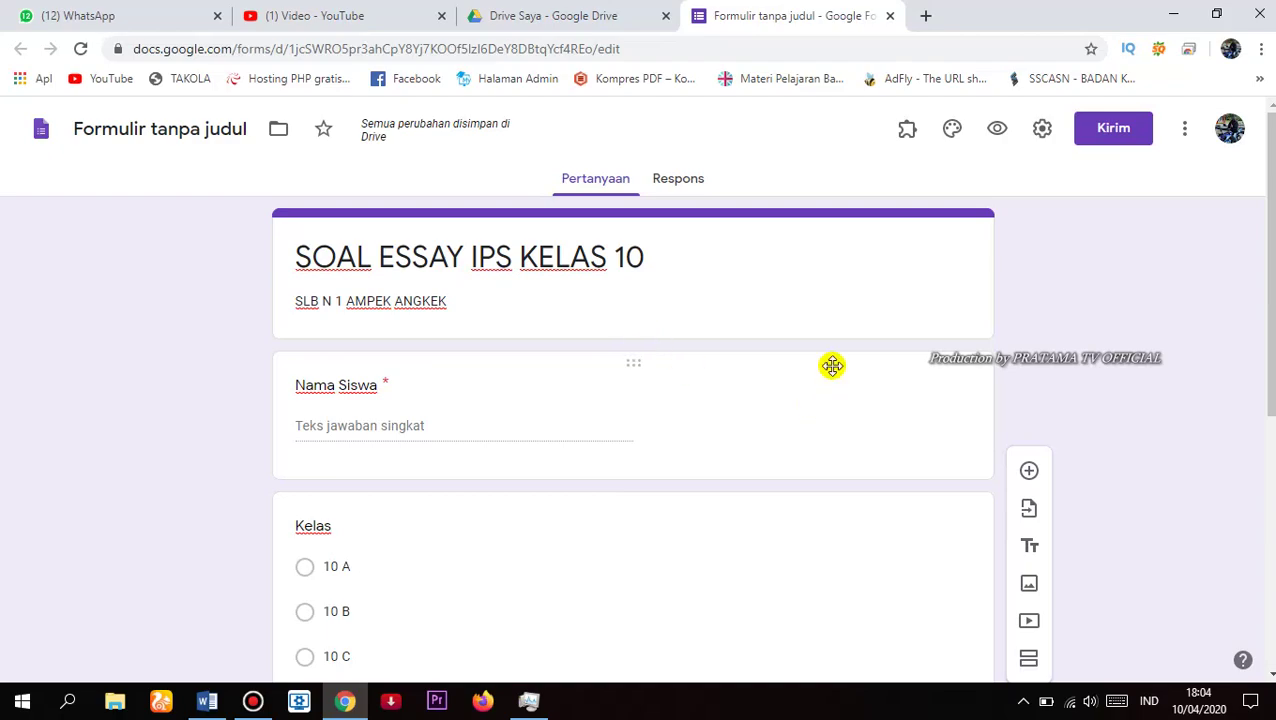
pyautogui.scroll(-5, 823, 495)
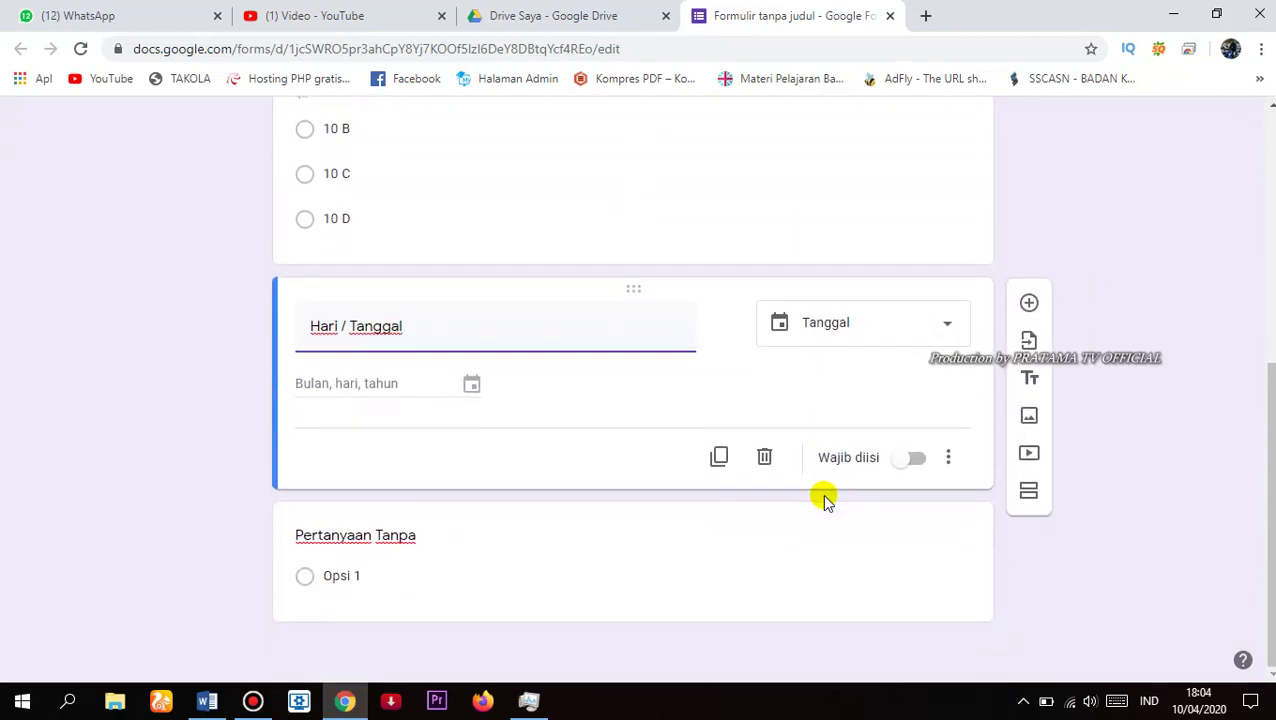
pyautogui.click(1029, 494)
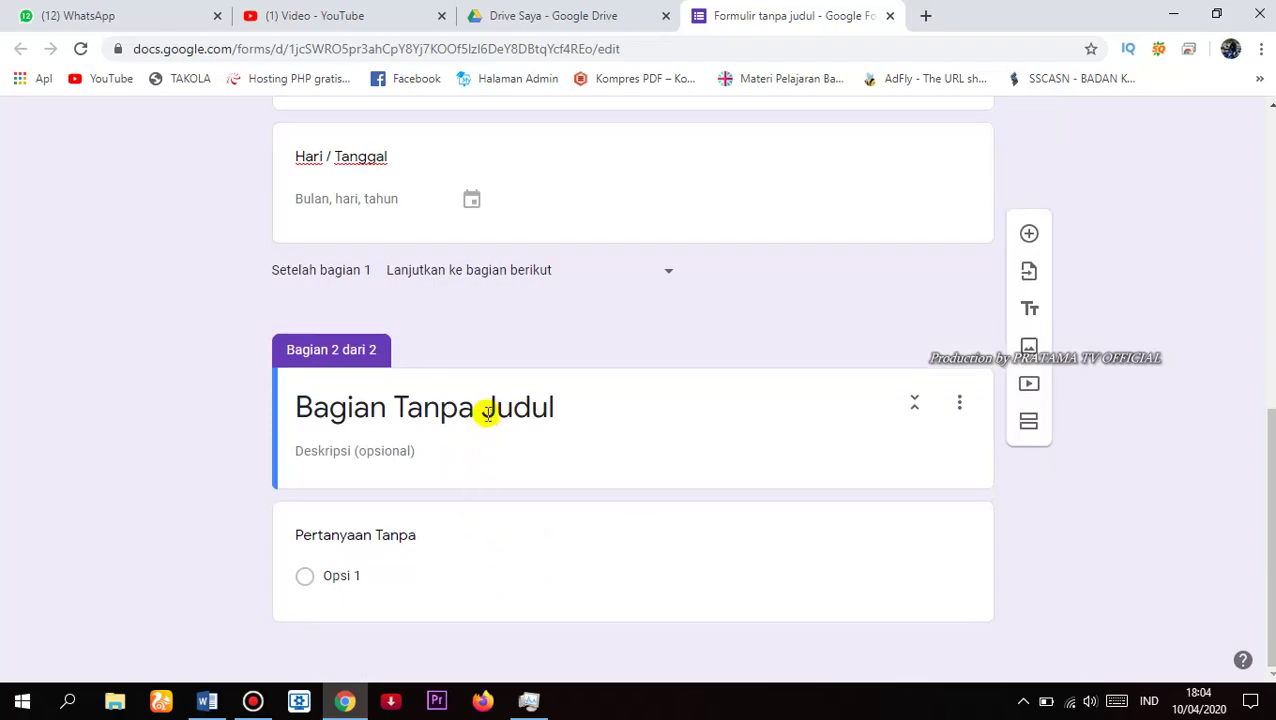
pyautogui.click(487, 411)
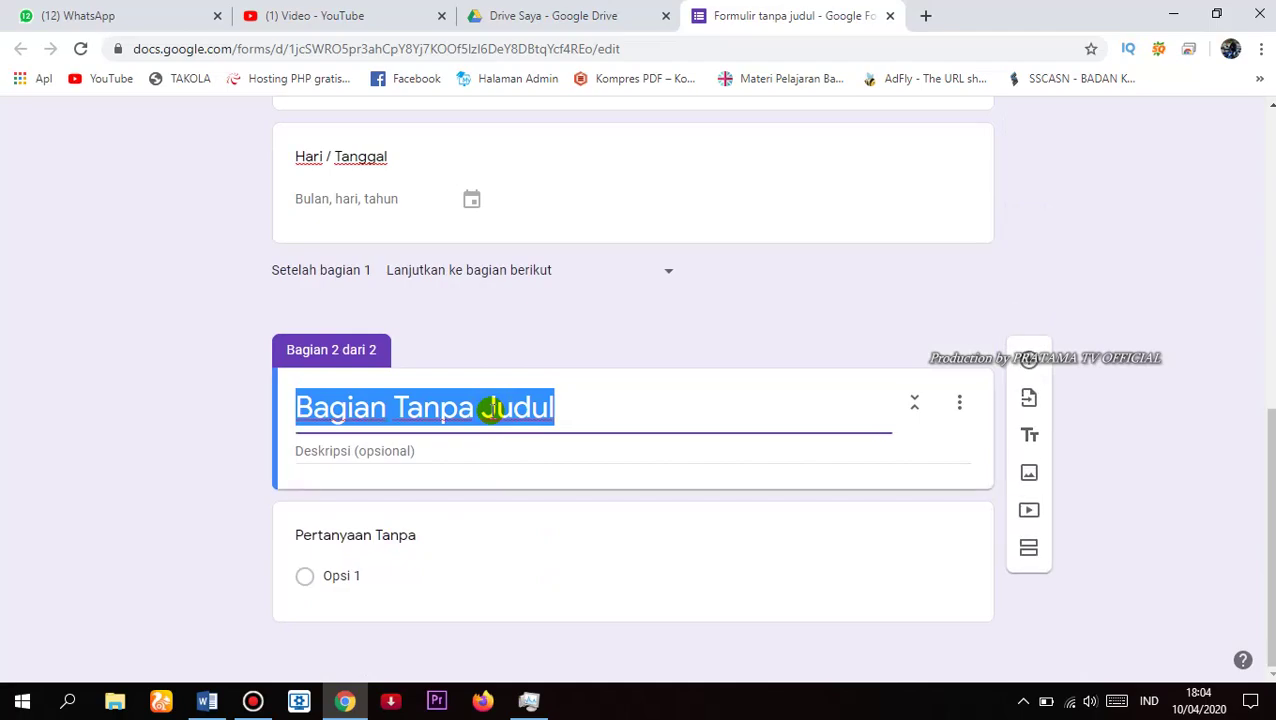
pyautogui.write('Soal ')
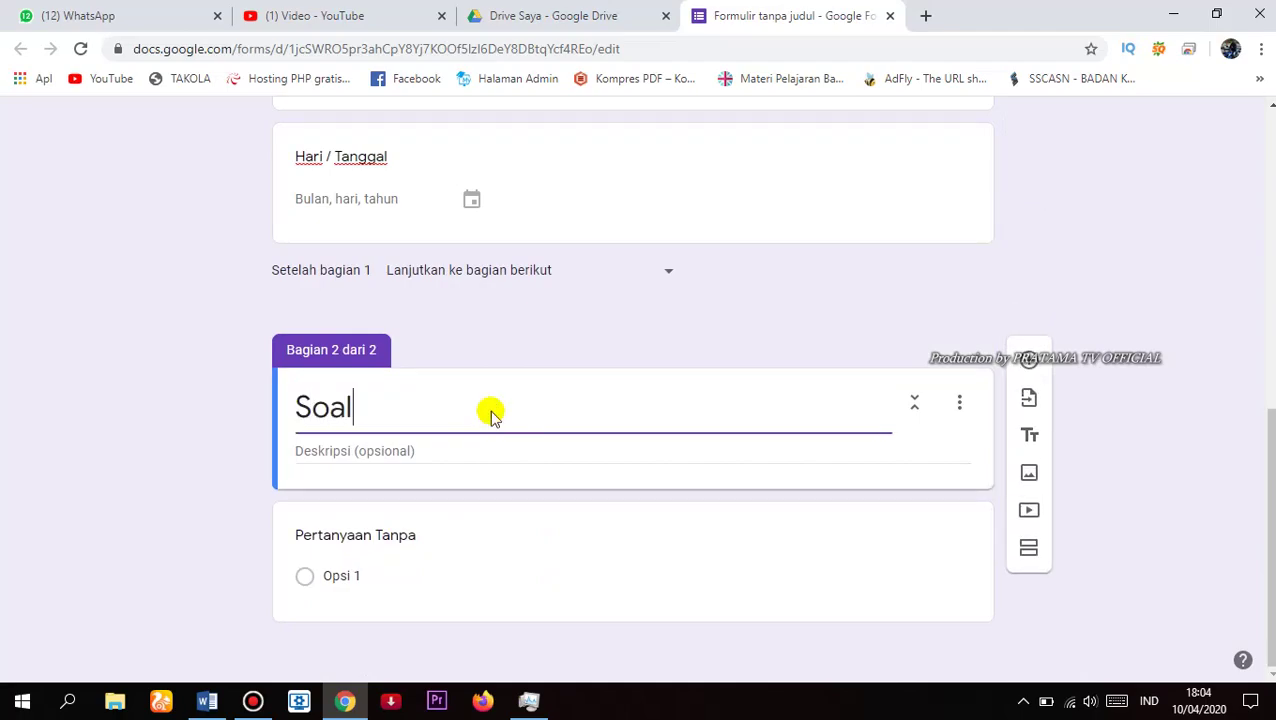
pyautogui.write('IPS')
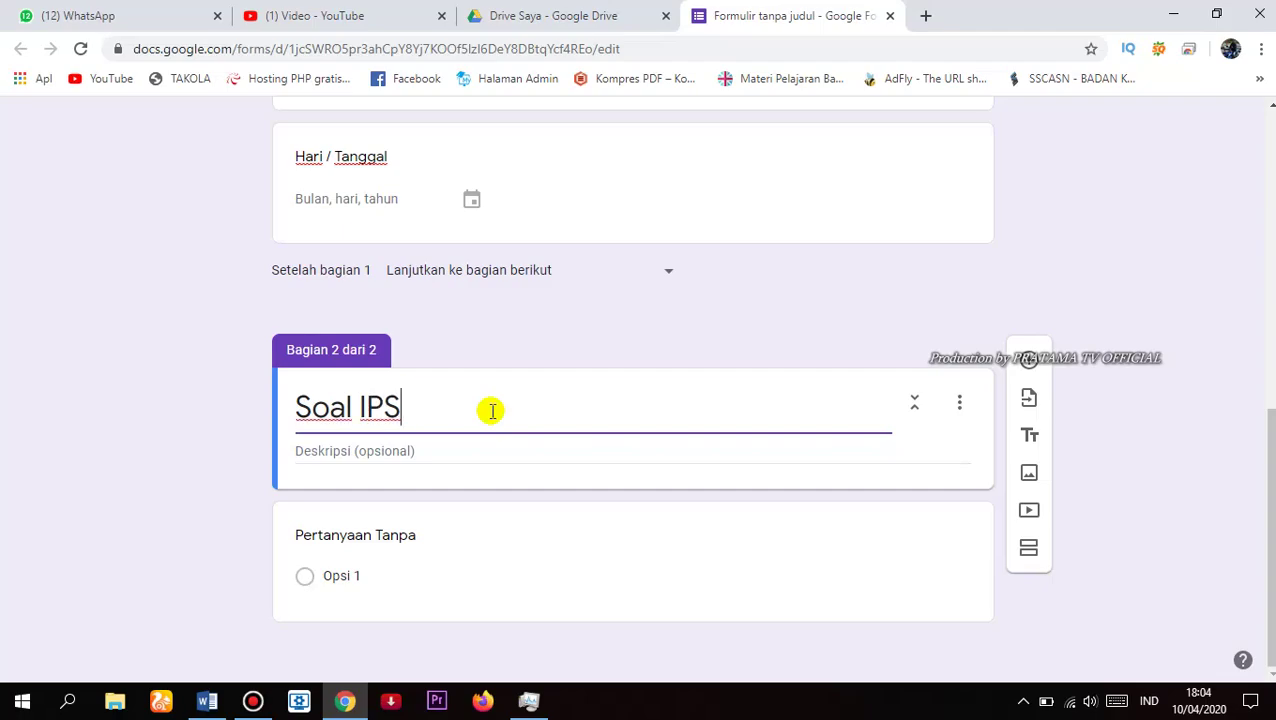
# Set the Soal IPS section's description to "Jawablah Pertanyaan di bawah ini dengan penjelsan yang benar"
pyautogui.click(427, 450)
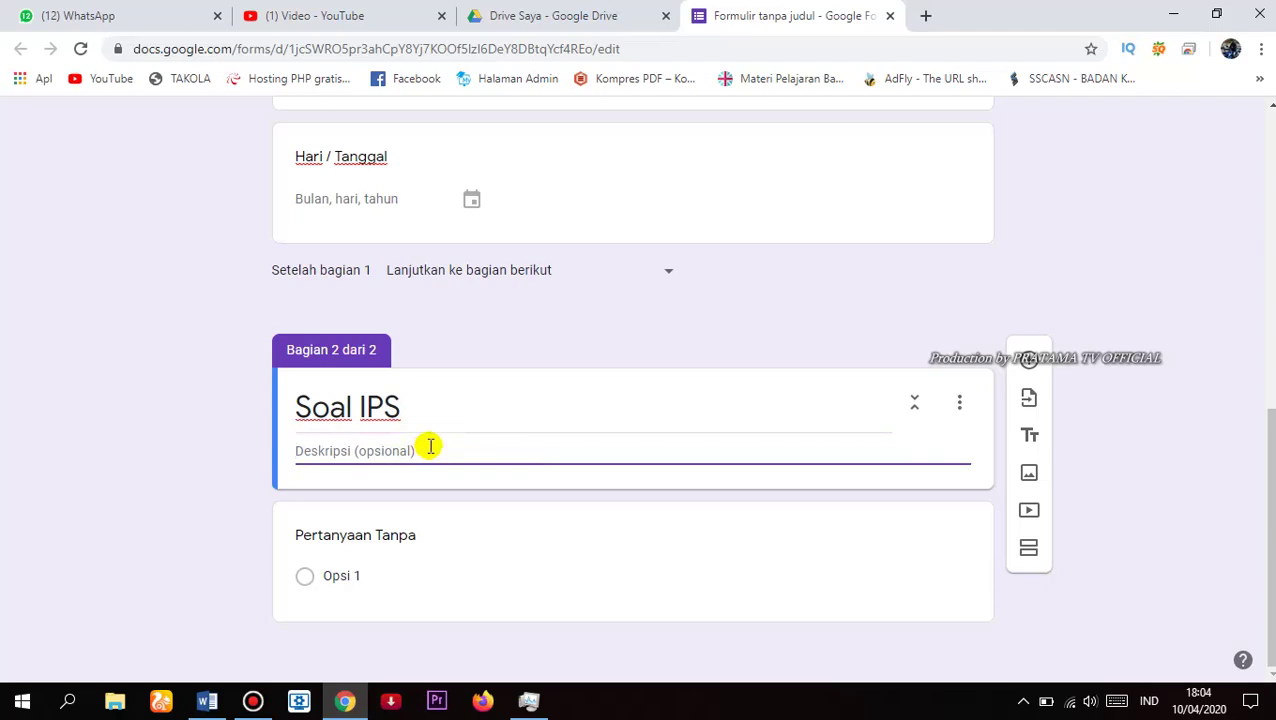
pyautogui.write('Ja')
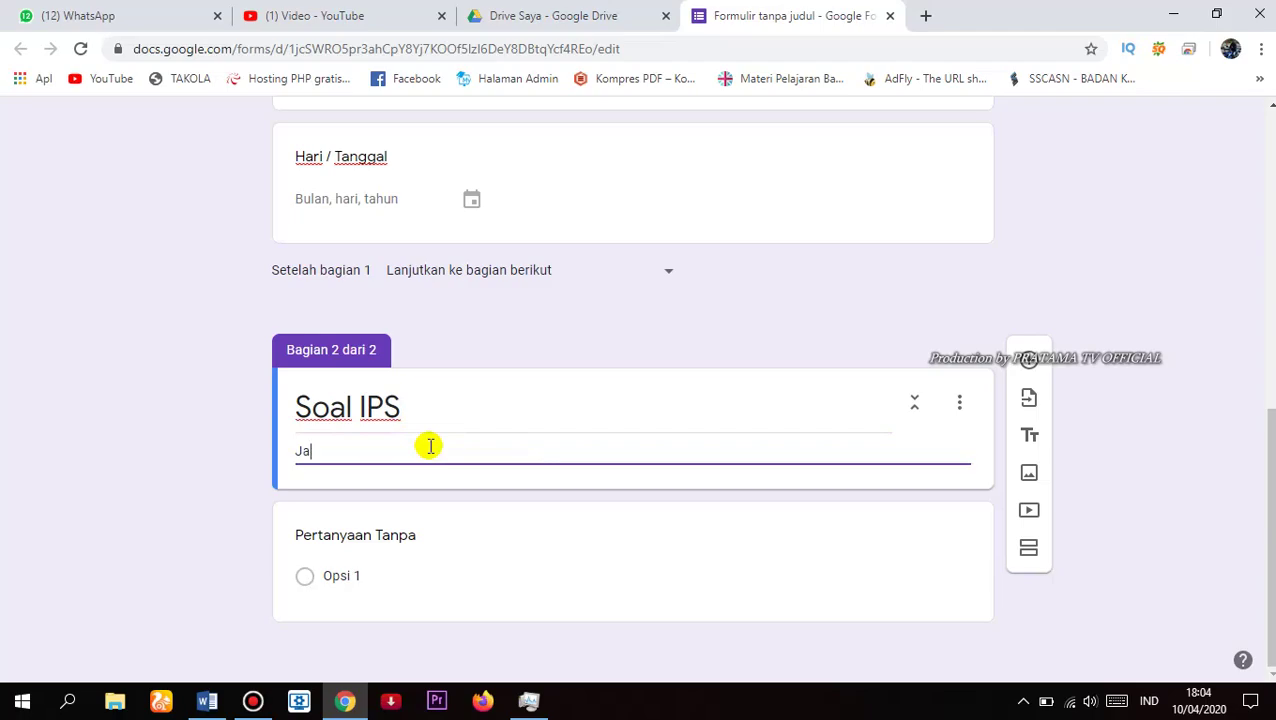
pyautogui.write('wablah Pertanyaan ')
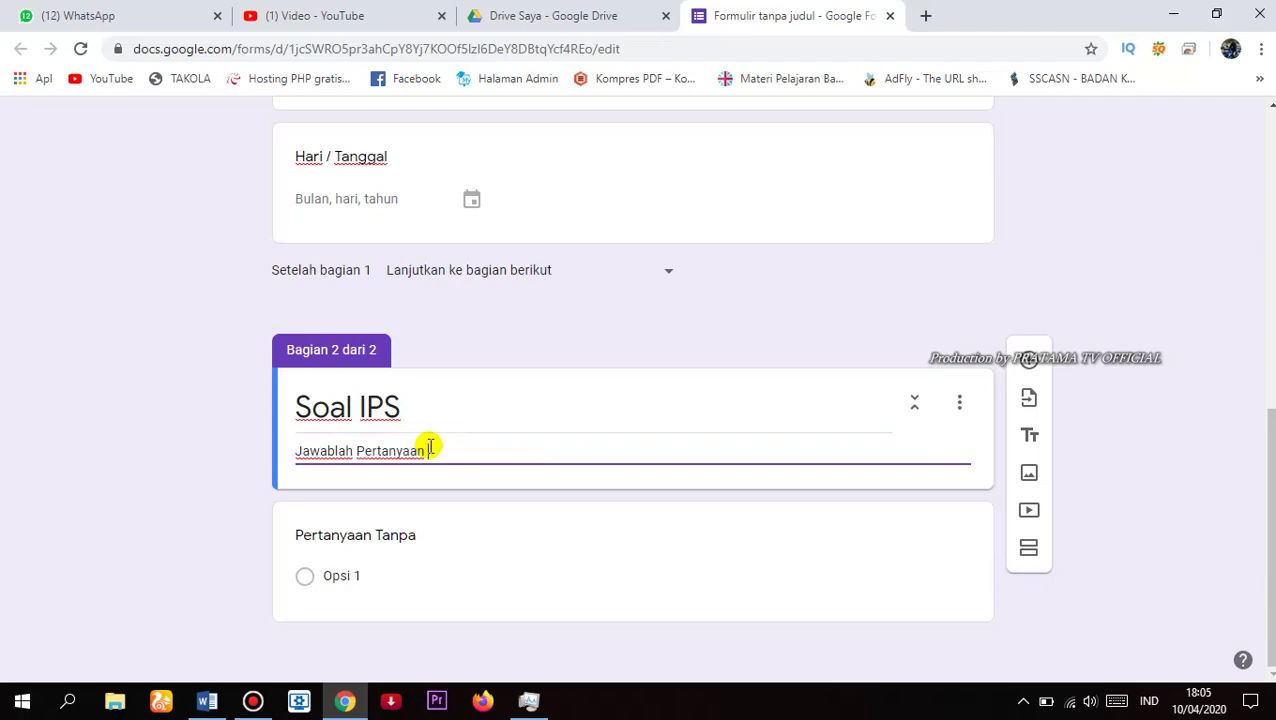
pyautogui.write('di bawah ini')
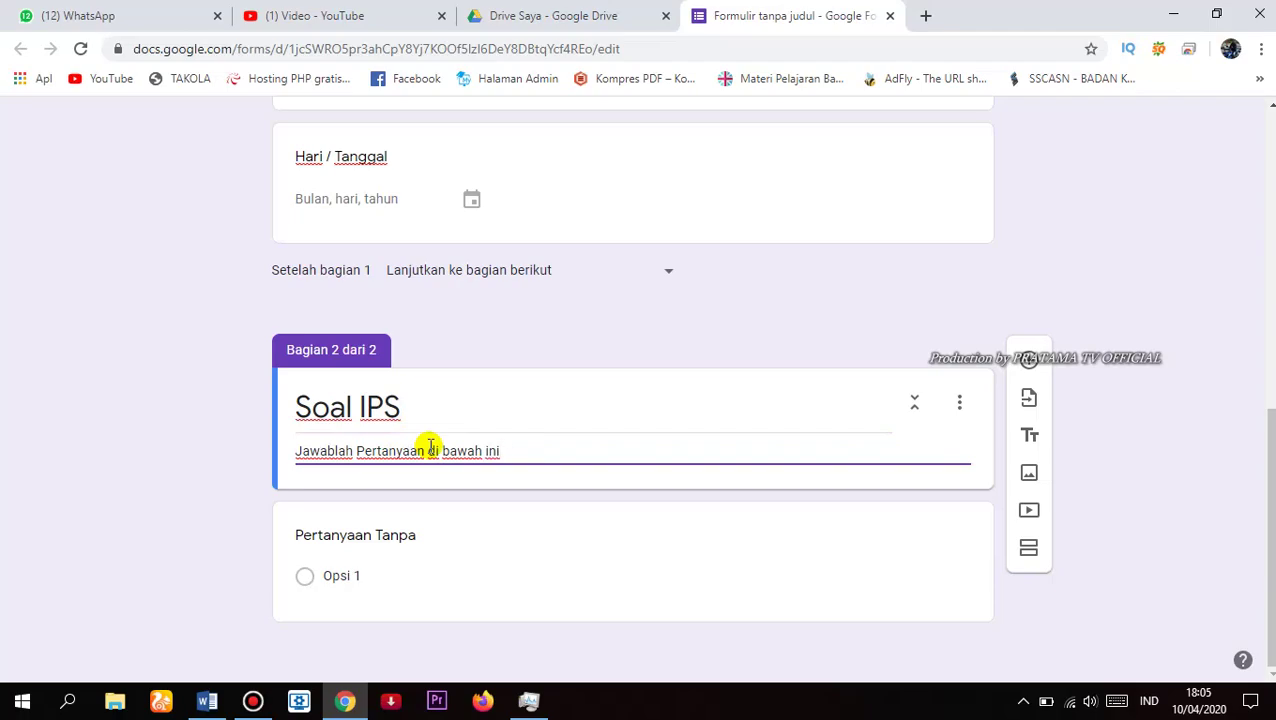
pyautogui.write(' dengan penjelsan yang benar')
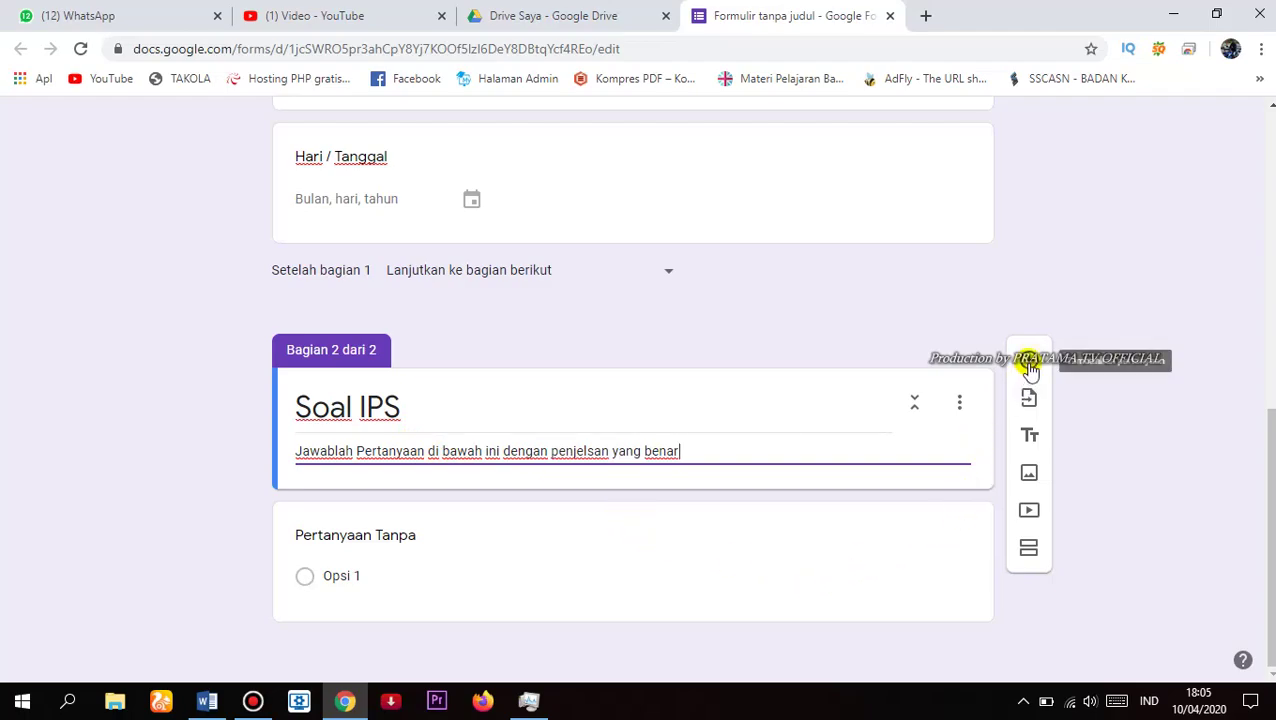
# Add a question below the Soal IPS header, then switch to Word, remove the numbering from question 13 about "Makluk yang mempunyai ciri-ciri kehidupan" and copy its text
pyautogui.click(744, 510)
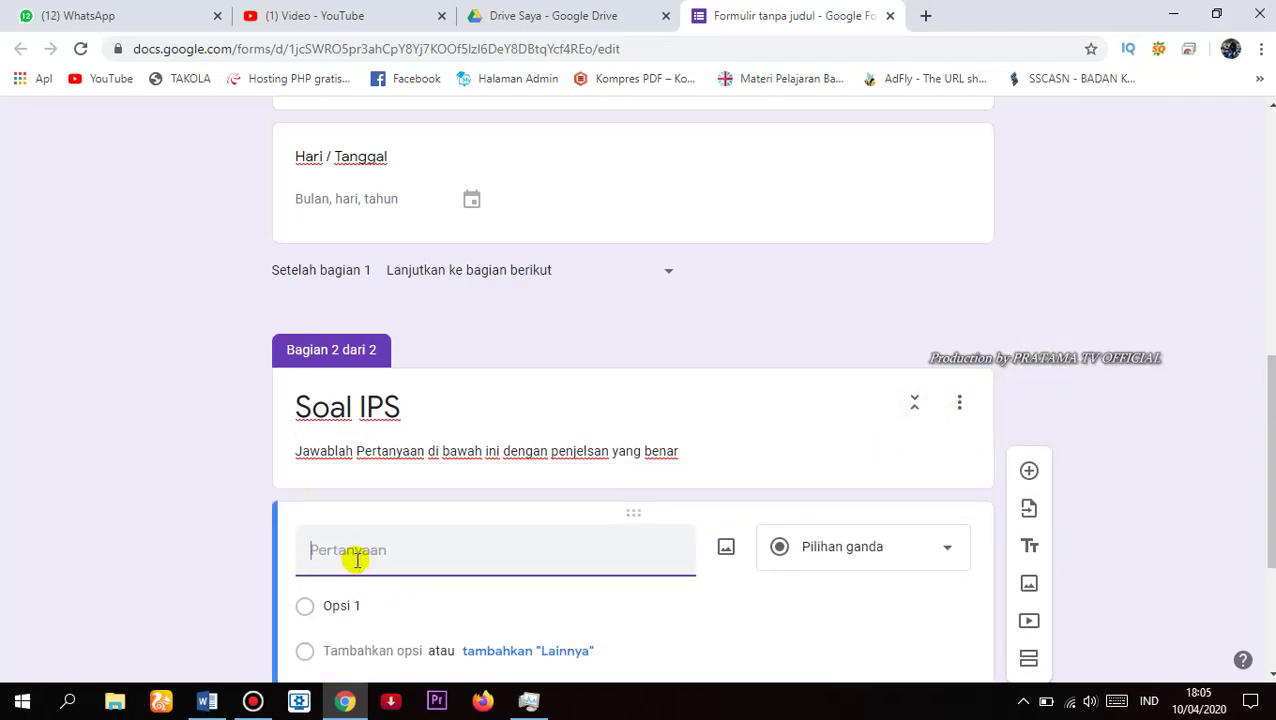
pyautogui.click(210, 701)
pyautogui.scroll(-1, 567, 521)
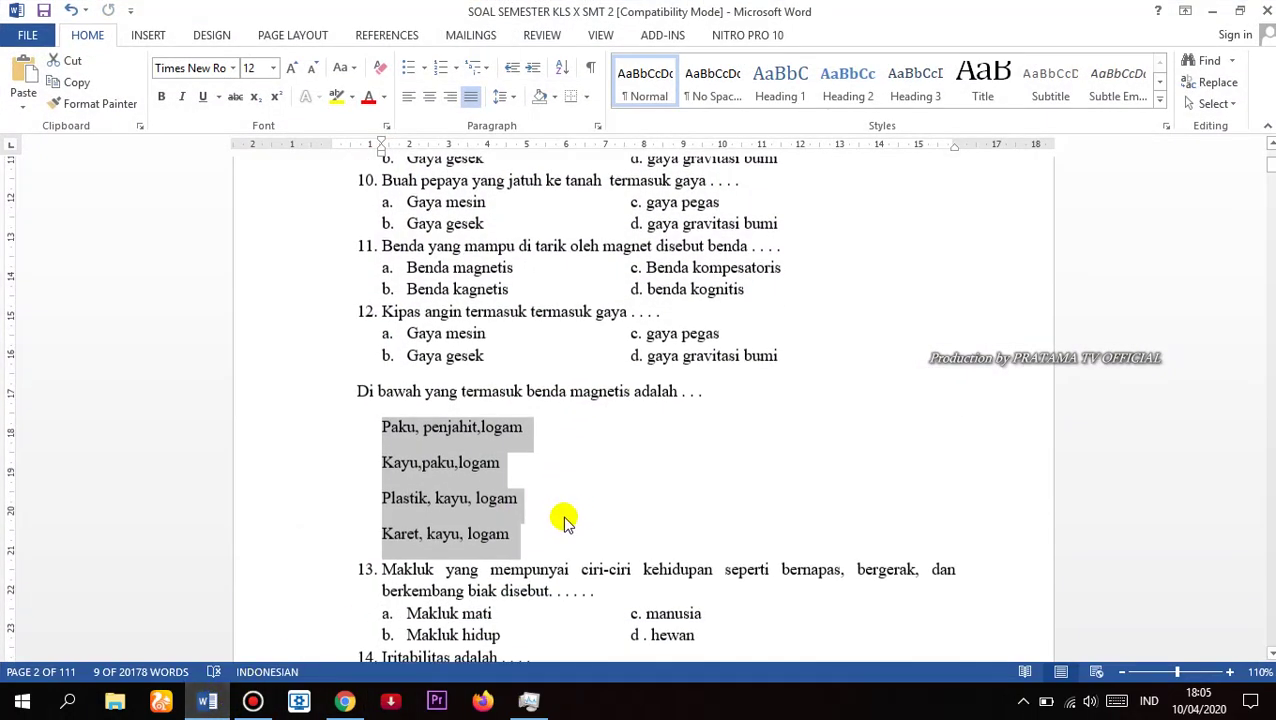
pyautogui.click(697, 488)
pyautogui.scroll(-3, 690, 490)
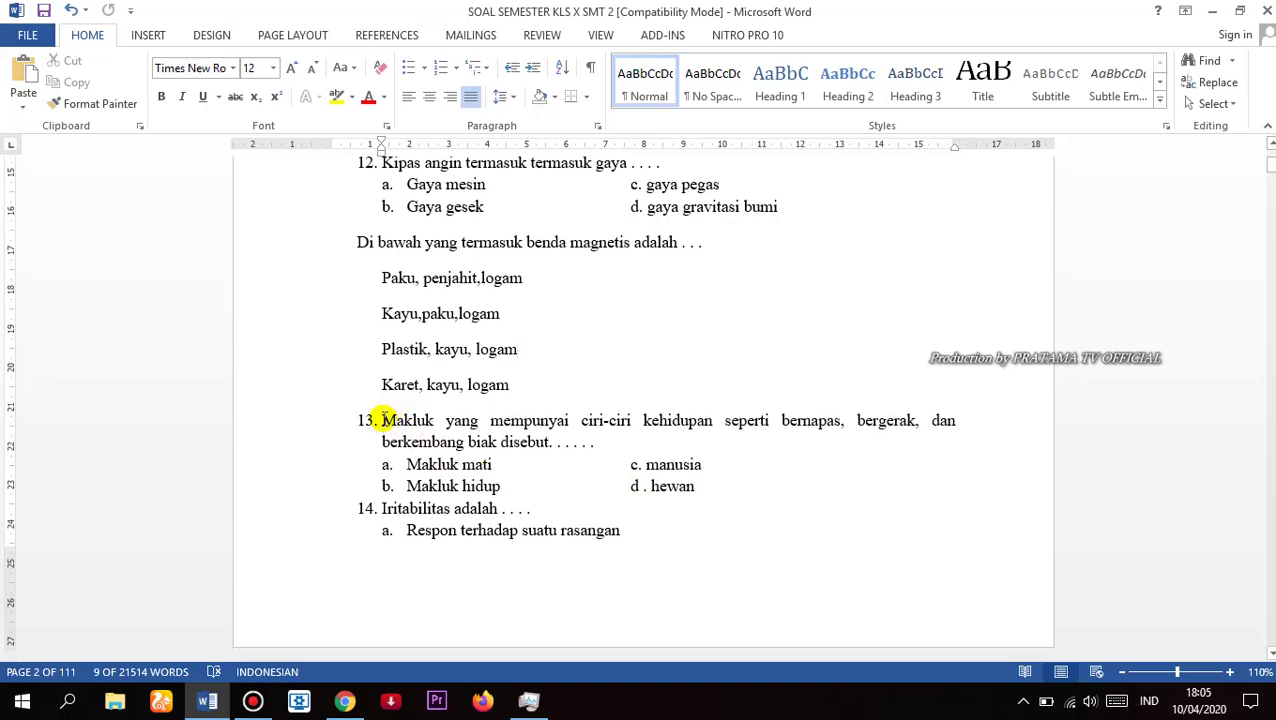
pyautogui.moveTo(385, 418); pyautogui.dragTo(601, 447)
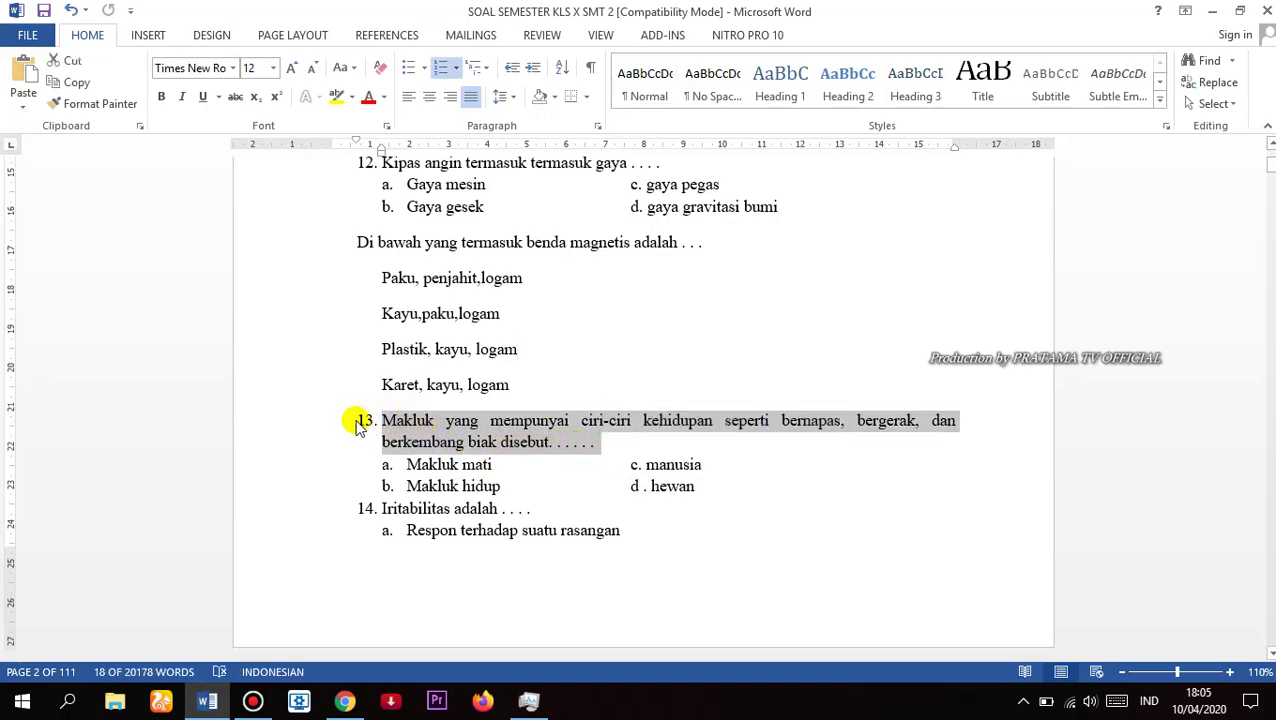
pyautogui.click(456, 67)
pyautogui.click(456, 146)
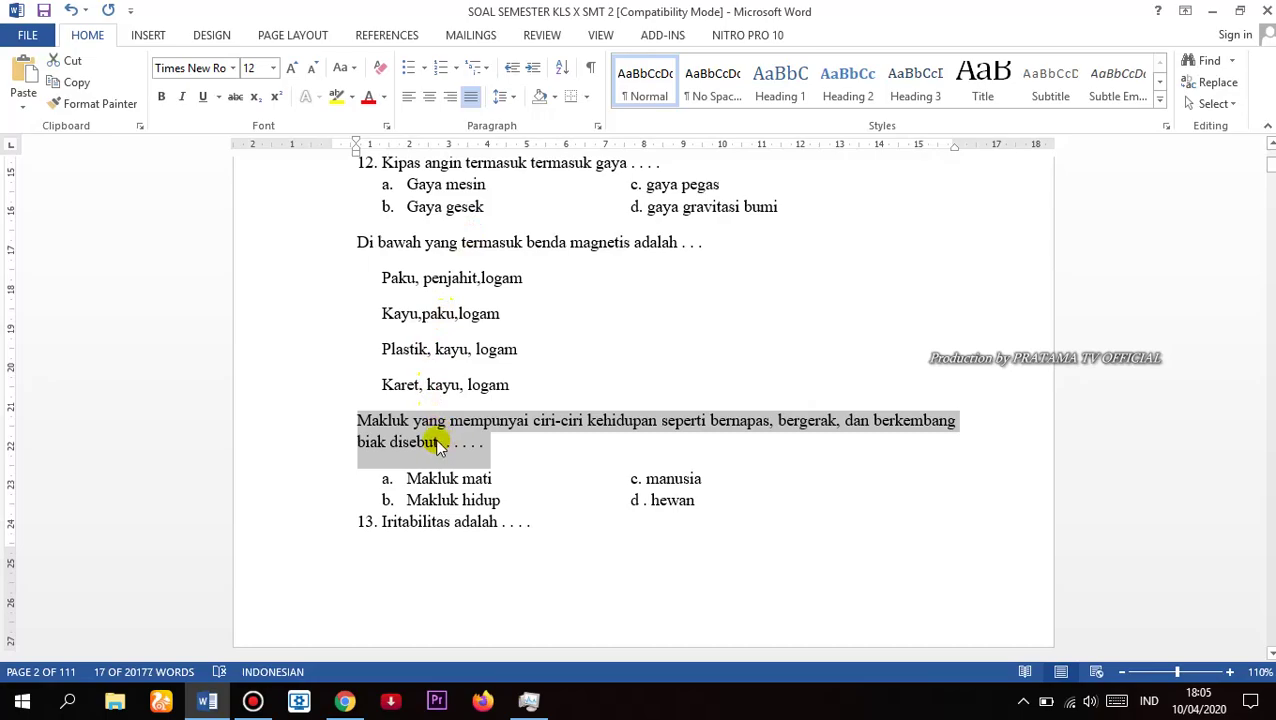
pyautogui.rightClick(440, 445)
pyautogui.click(490, 165)
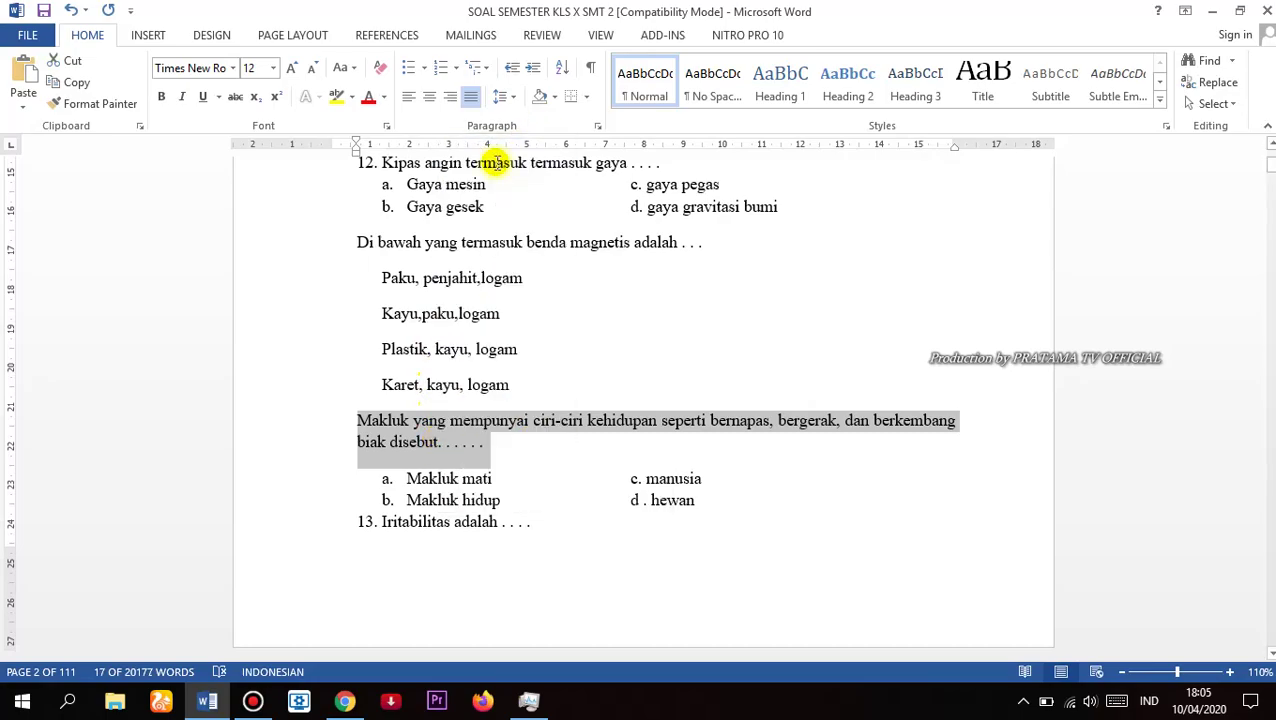
# Switch to the Google Form, paste the copied text as the new question's title, set the answer type to Paragraf and make it required
pyautogui.click(344, 699)
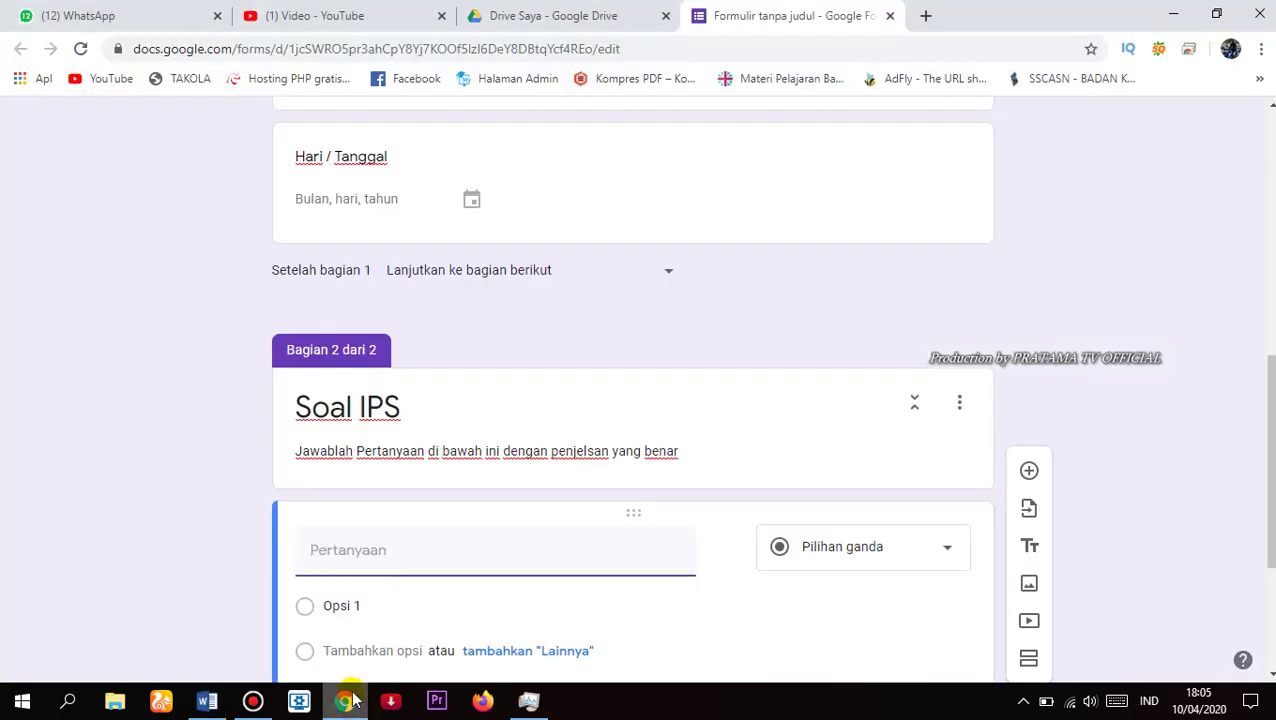
pyautogui.rightClick(353, 558)
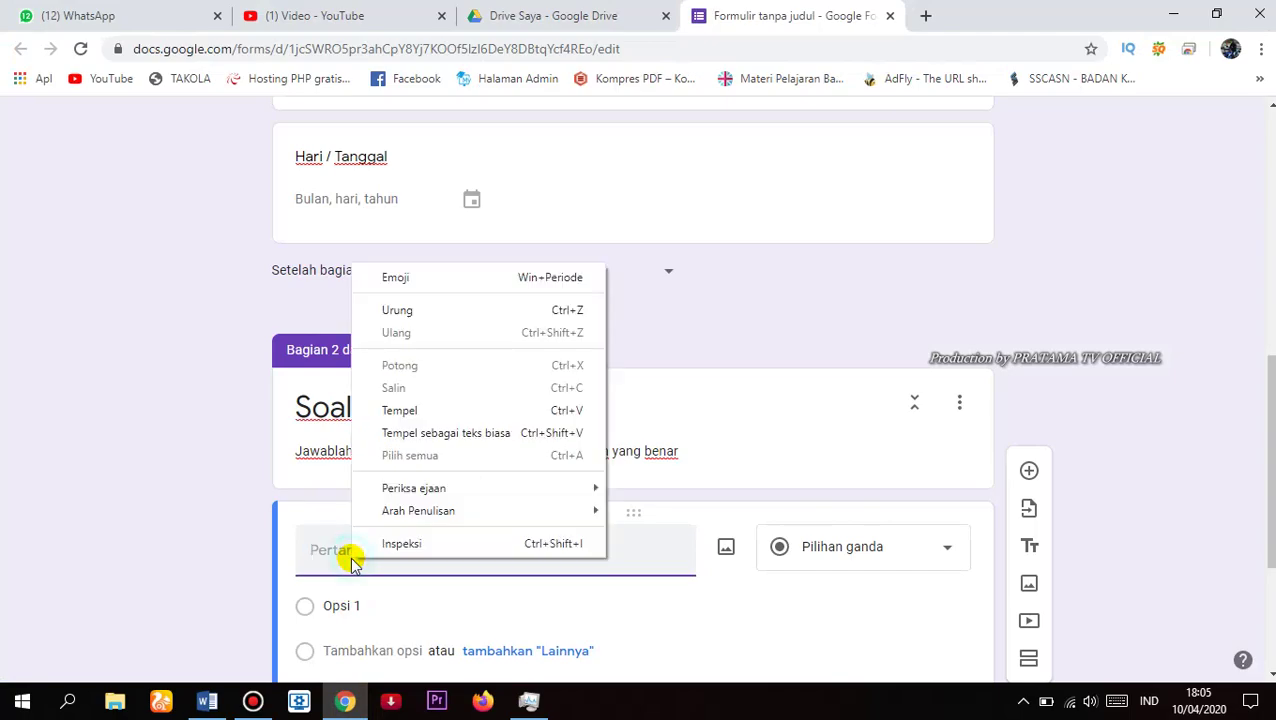
pyautogui.click(408, 411)
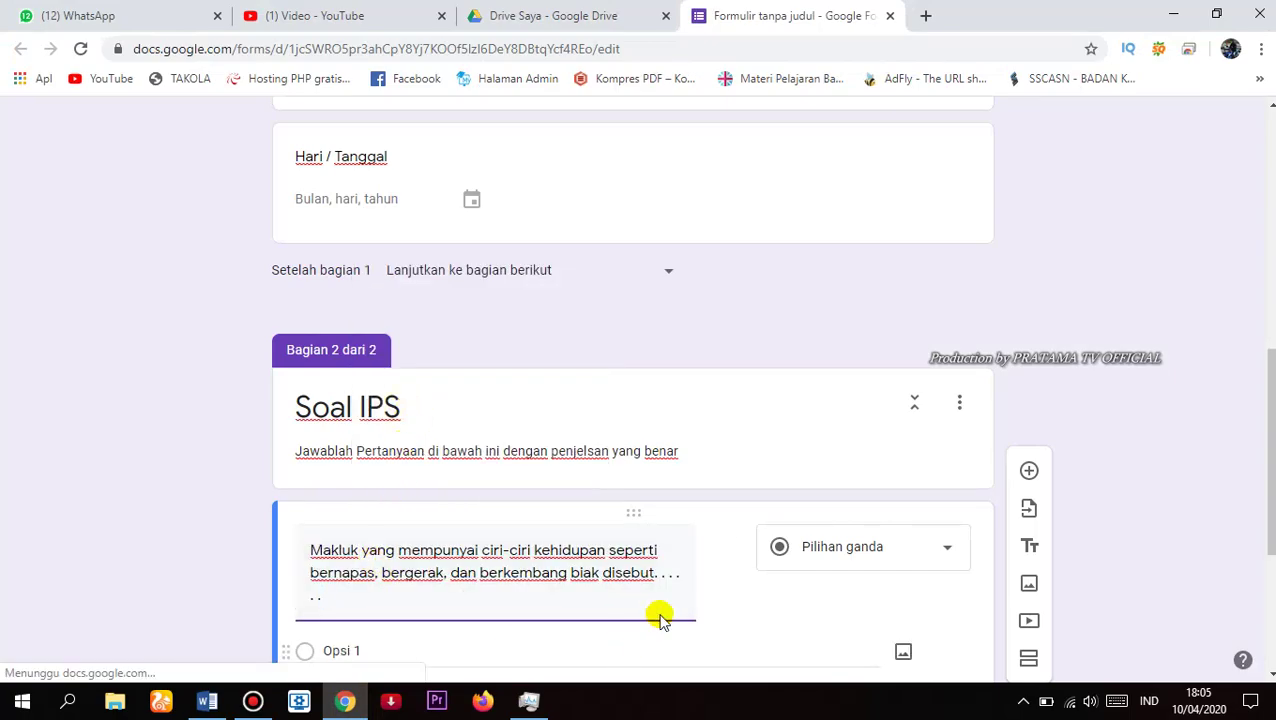
pyautogui.click(955, 553)
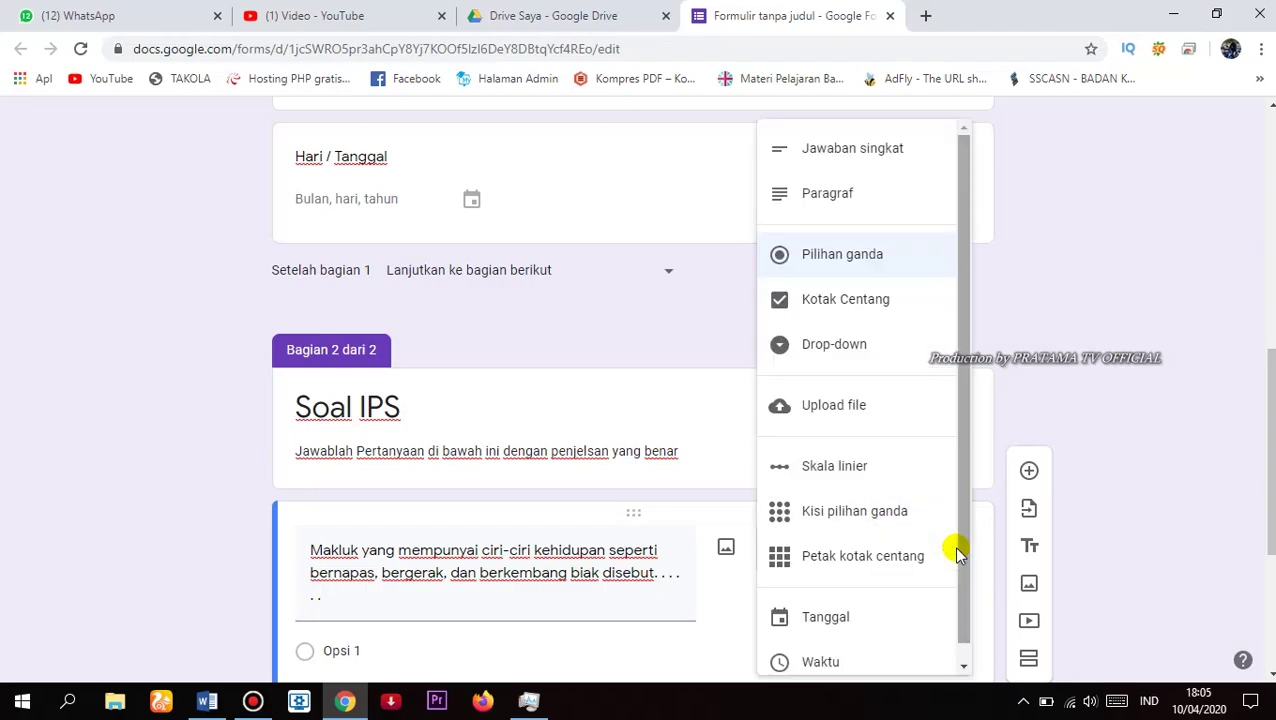
pyautogui.click(838, 196)
pyautogui.scroll(-2, 595, 582)
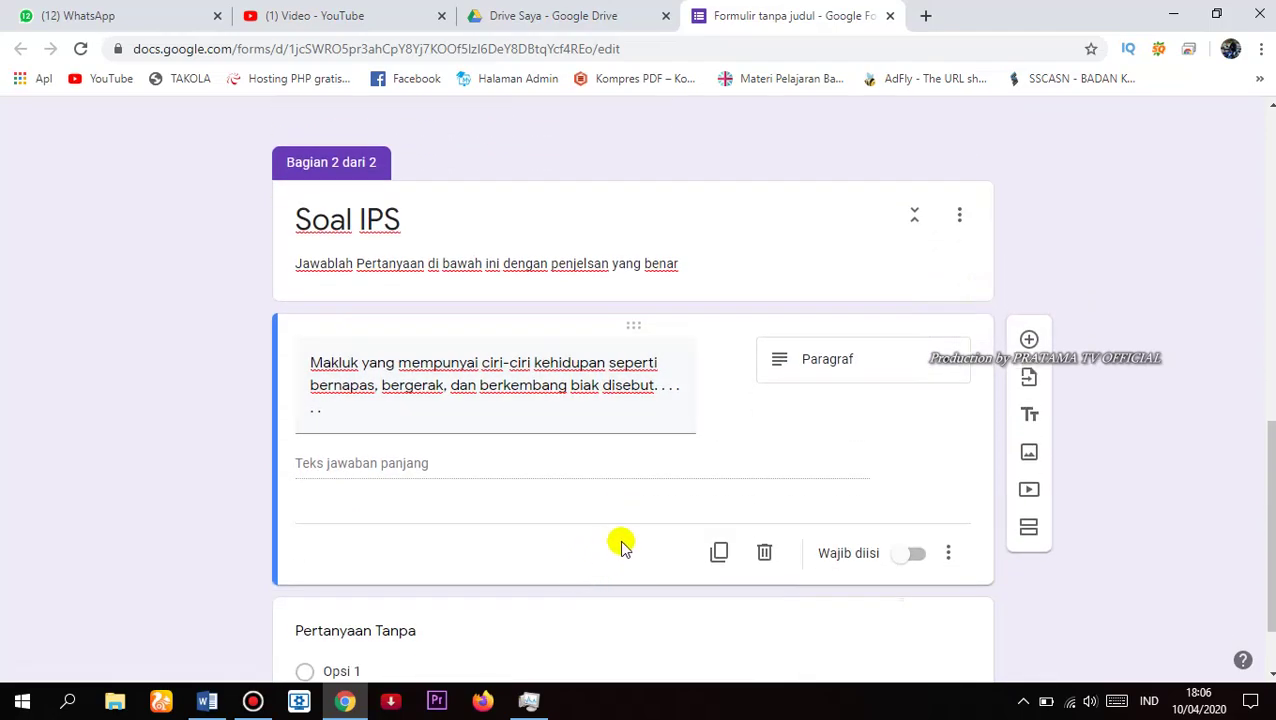
pyautogui.click(912, 560)
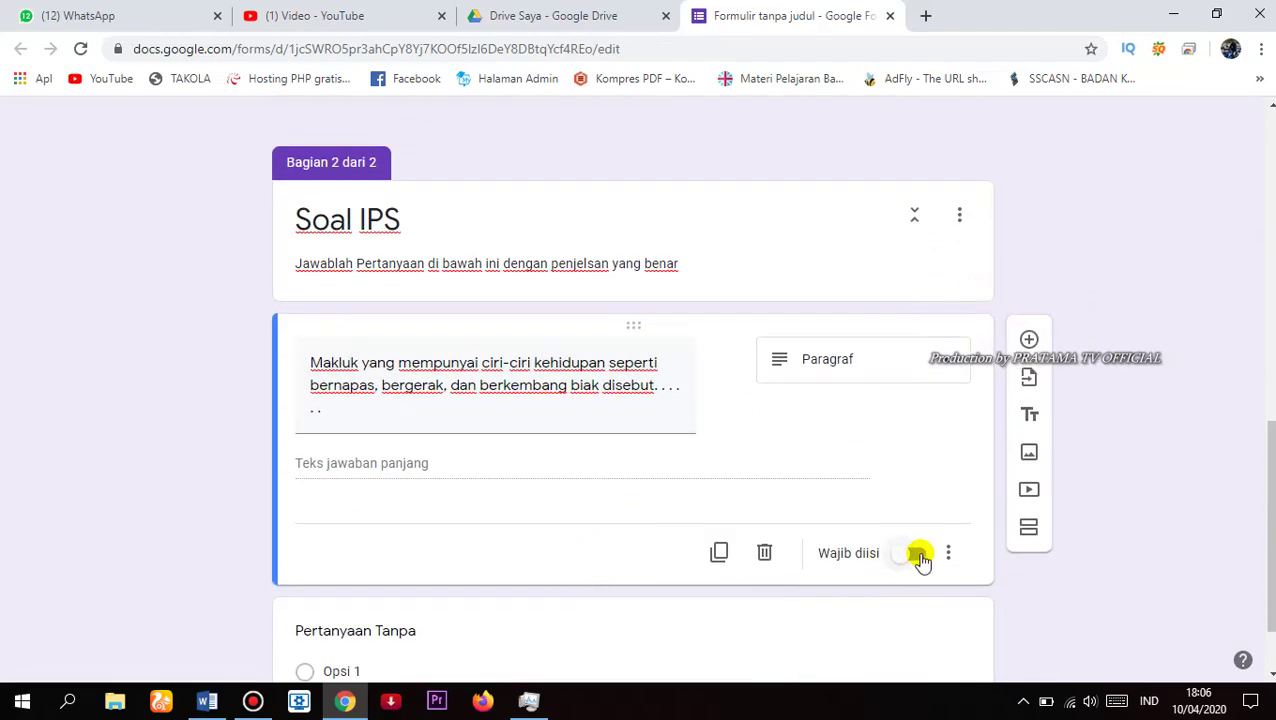
# Make the Kelas and Hari / Tanggal questions in the first section required
pyautogui.scroll(5, 906, 555)
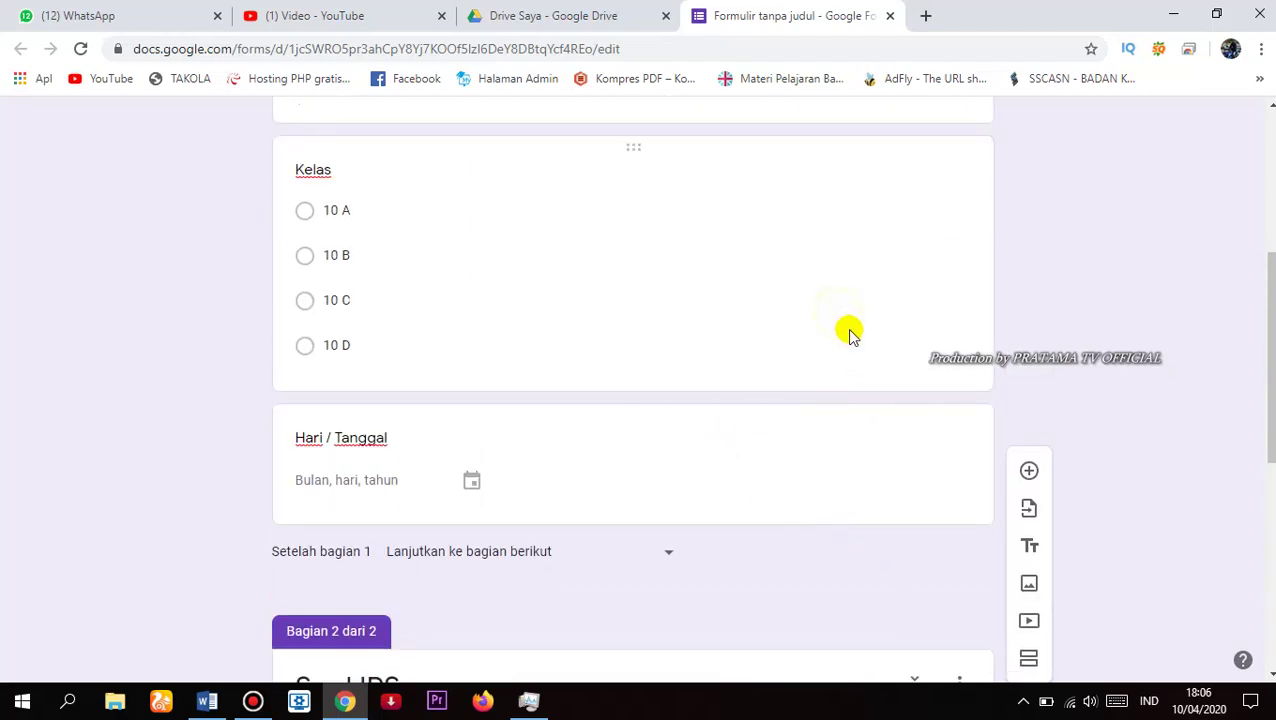
pyautogui.click(843, 325)
pyautogui.click(895, 490)
pyautogui.scroll(3, 895, 490)
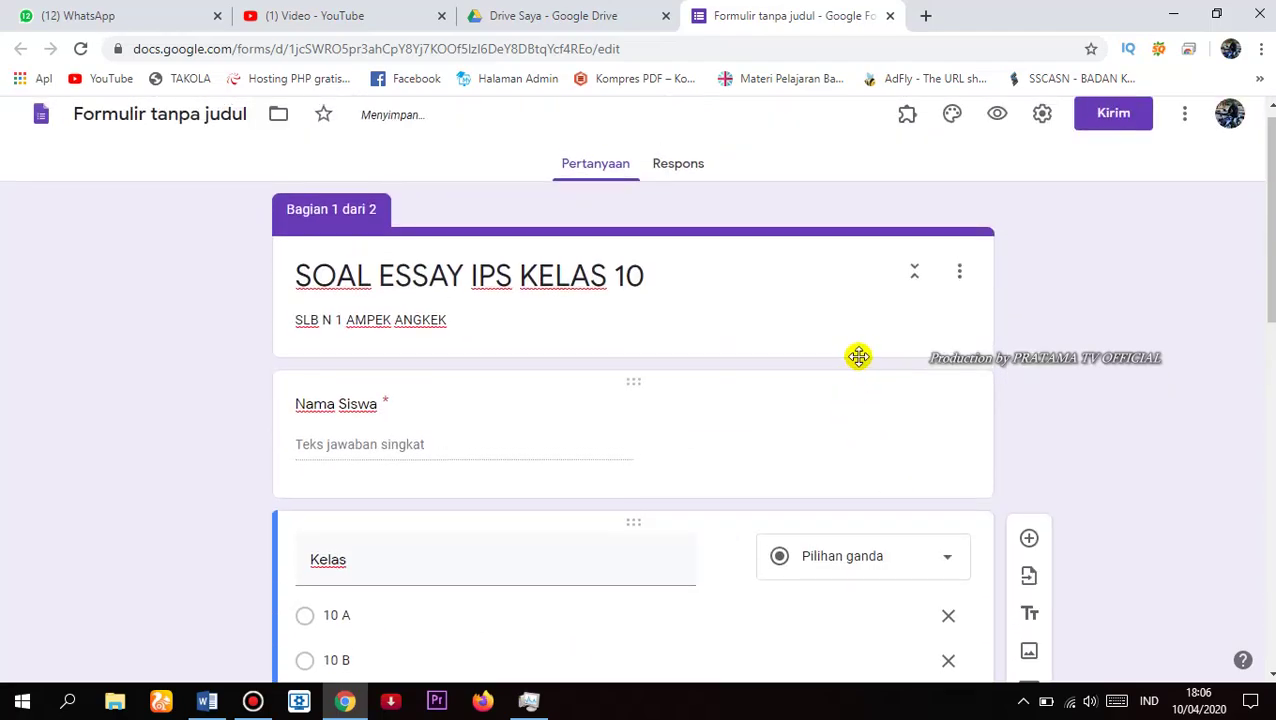
pyautogui.click(853, 448)
pyautogui.scroll(-5, 853, 448)
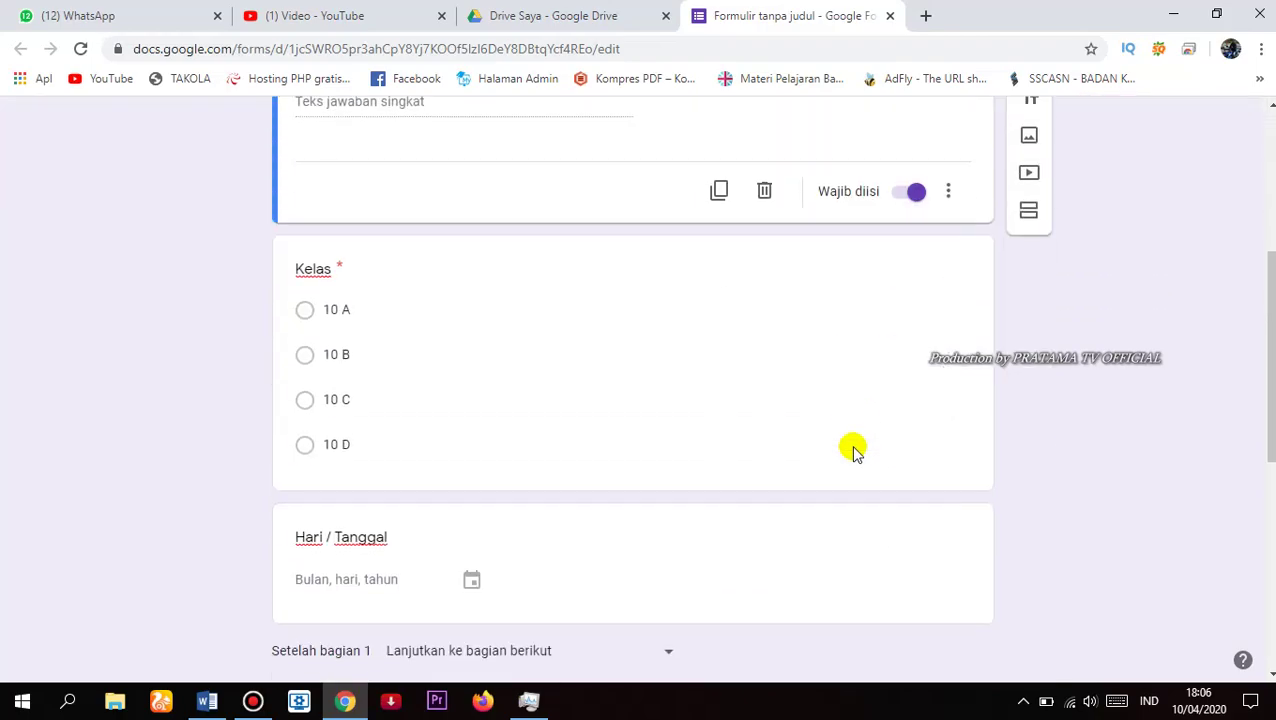
pyautogui.click(828, 400)
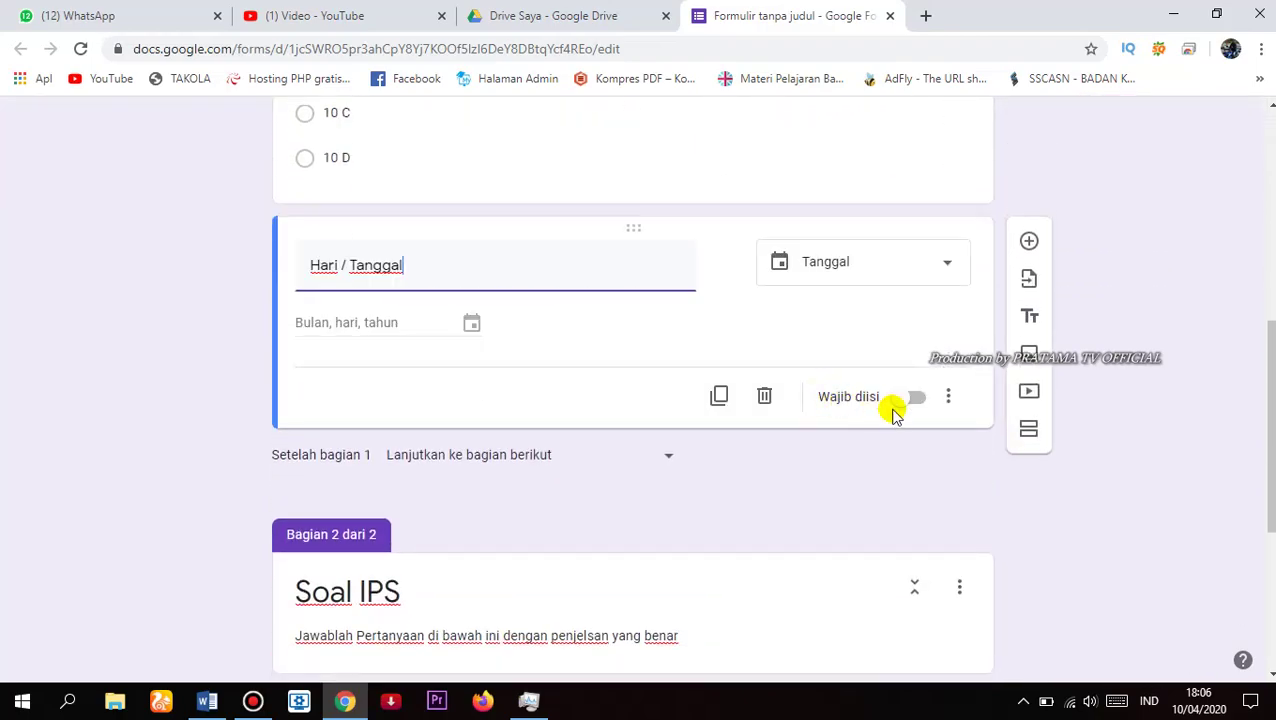
pyautogui.click(902, 404)
pyautogui.scroll(-4, 905, 432)
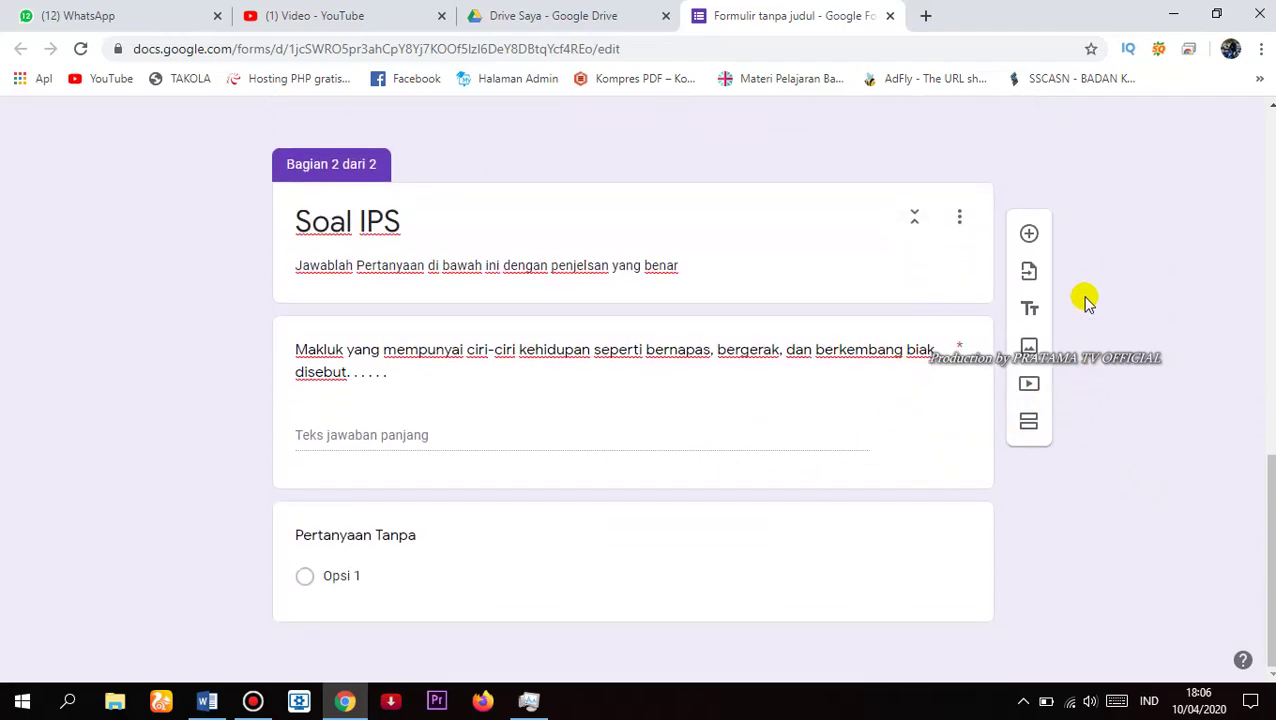
pyautogui.scroll(2, 1030, 236)
pyautogui.click(1029, 235)
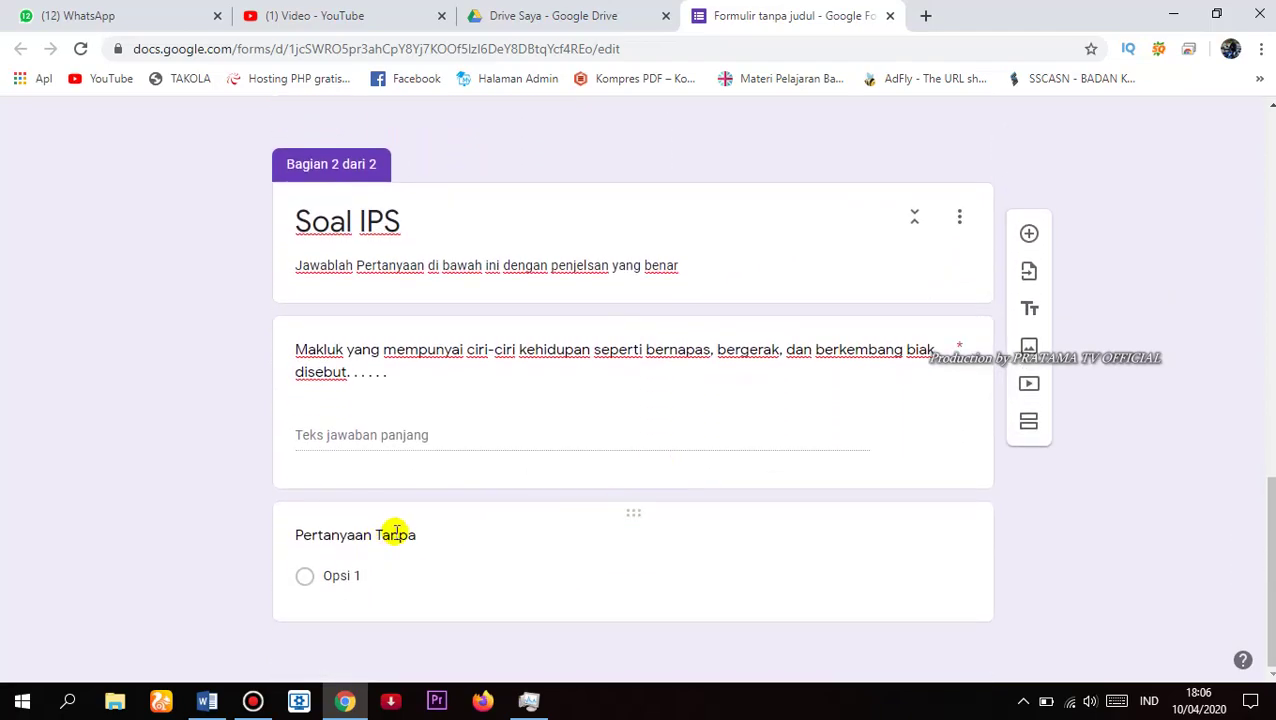
pyautogui.scroll(2, 510, 524)
pyautogui.scroll(-2, 513, 524)
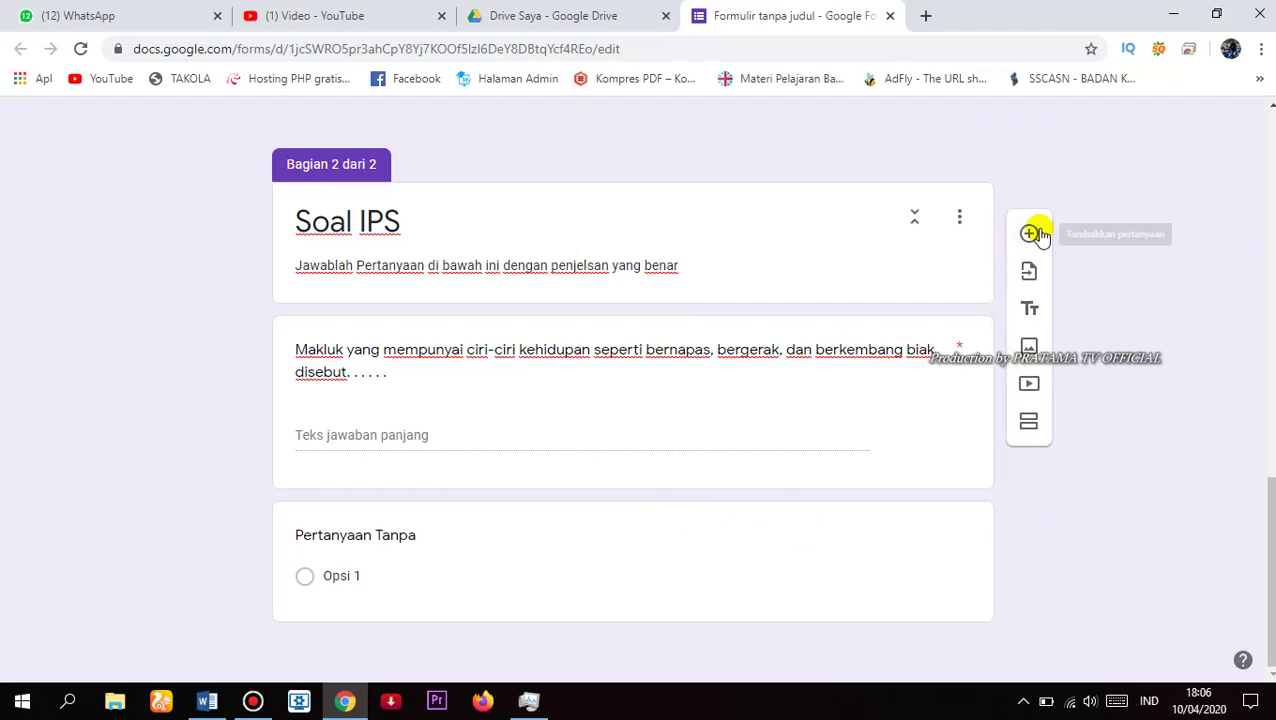
pyautogui.scroll(2, 840, 413)
pyautogui.scroll(-2, 760, 476)
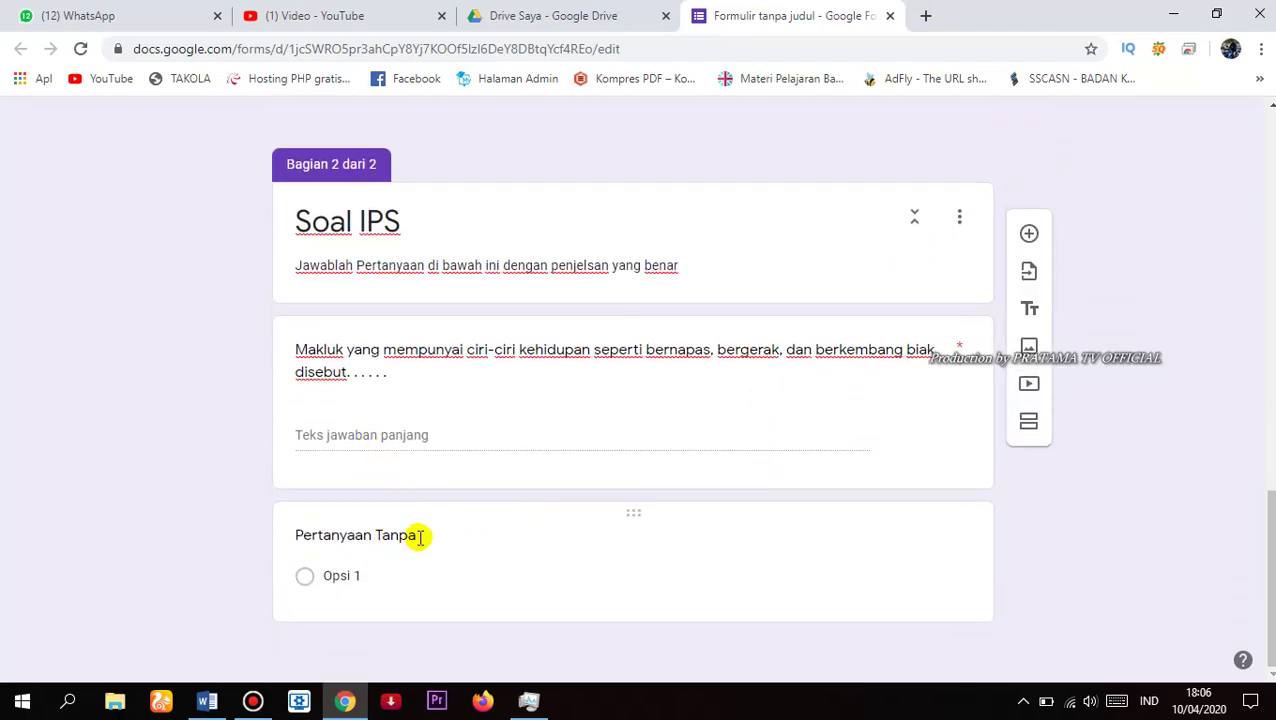
# Select the untitled question in the Soal IPS section, then in Word copy question 14, "Beradaptasi adalah . . .", and remove its numbering
pyautogui.click(418, 540)
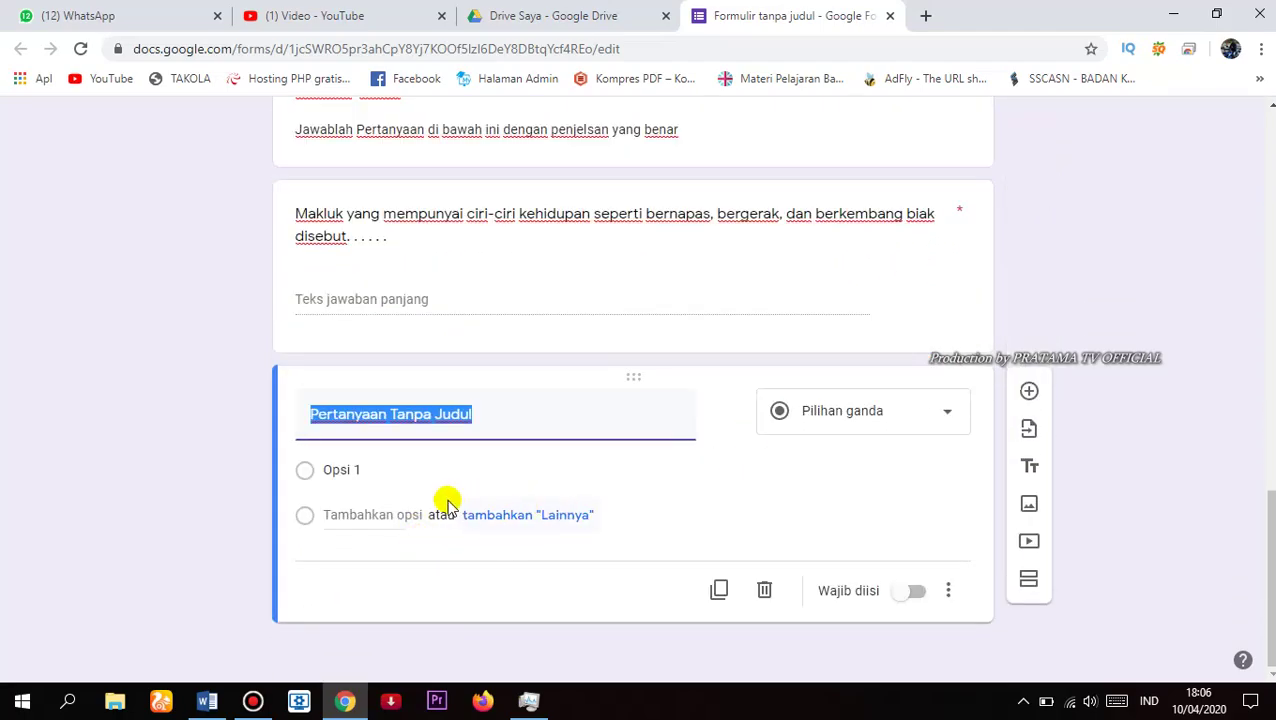
pyautogui.click(207, 700)
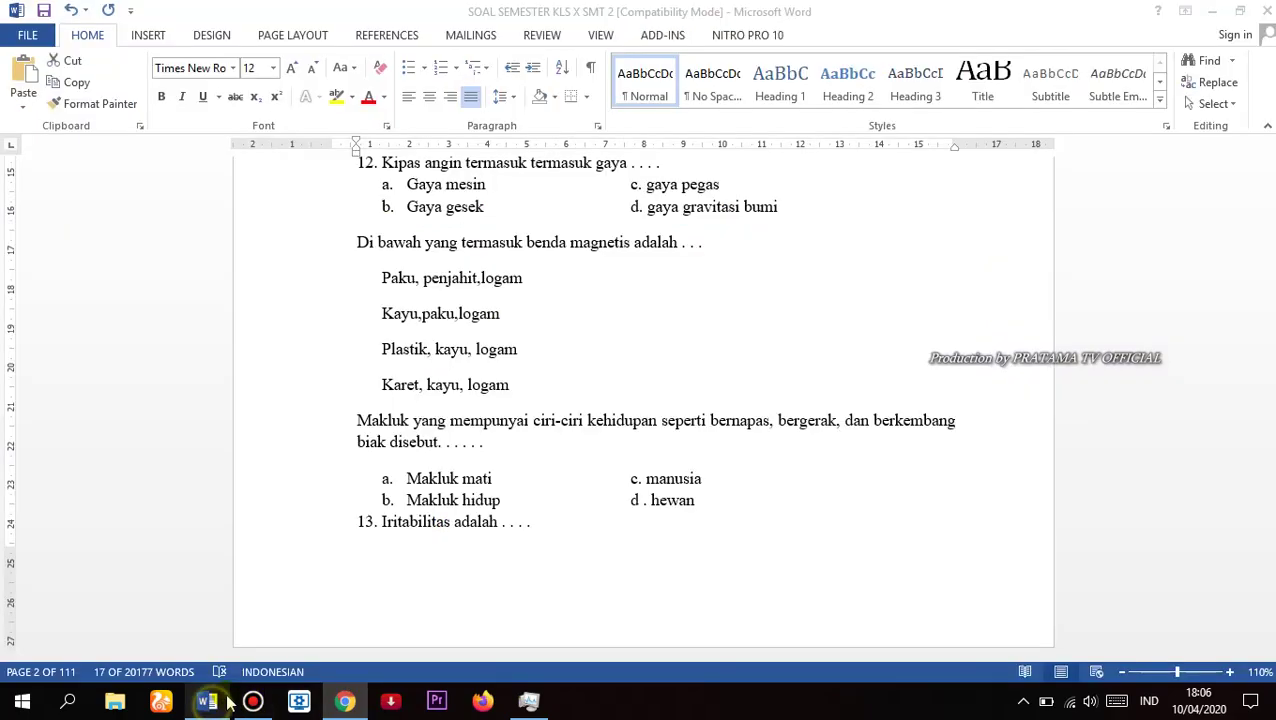
pyautogui.scroll(-5, 535, 564)
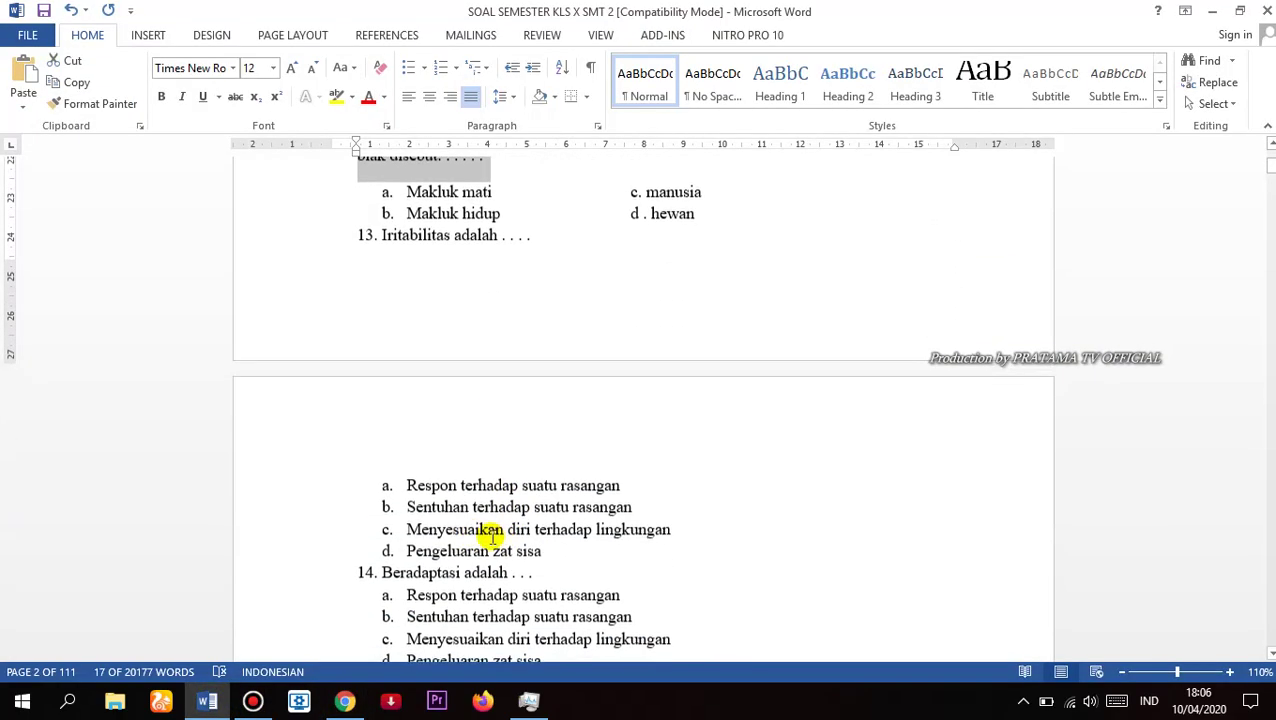
pyautogui.scroll(-1, 455, 530)
pyautogui.moveTo(385, 476); pyautogui.dragTo(533, 477)
pyautogui.hotkey('ctrl', 'c')
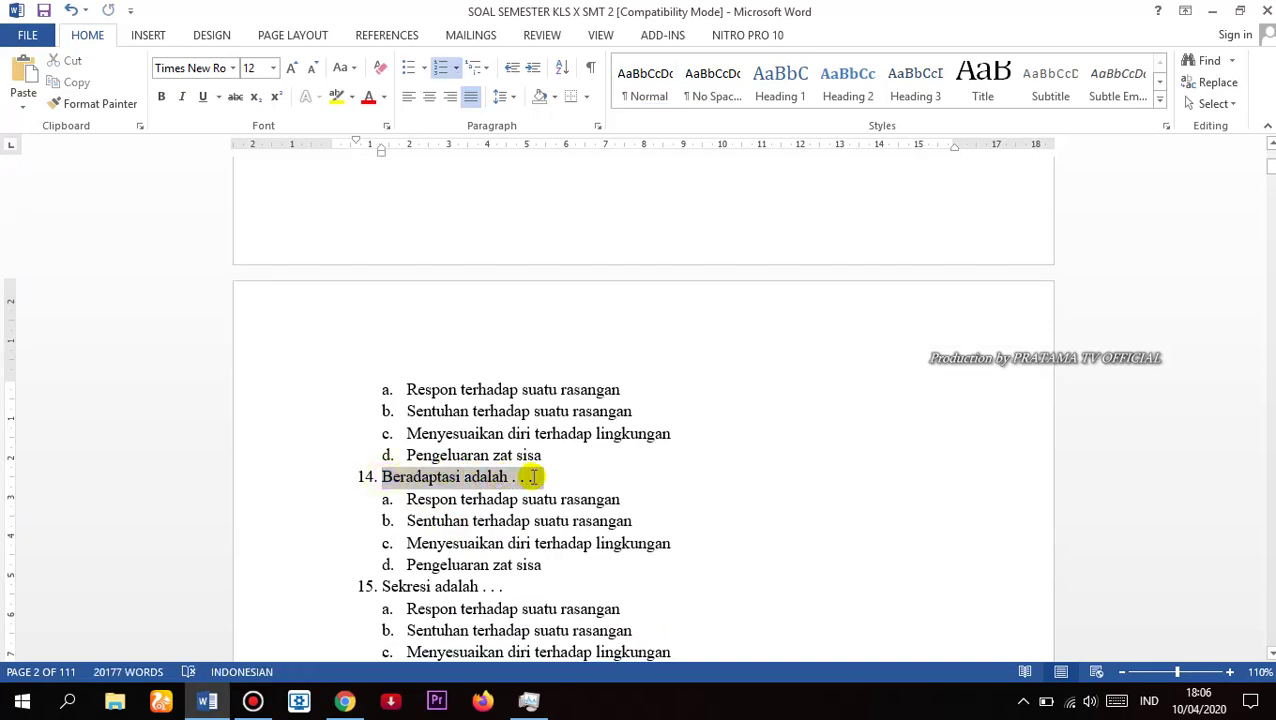
pyautogui.click(445, 67)
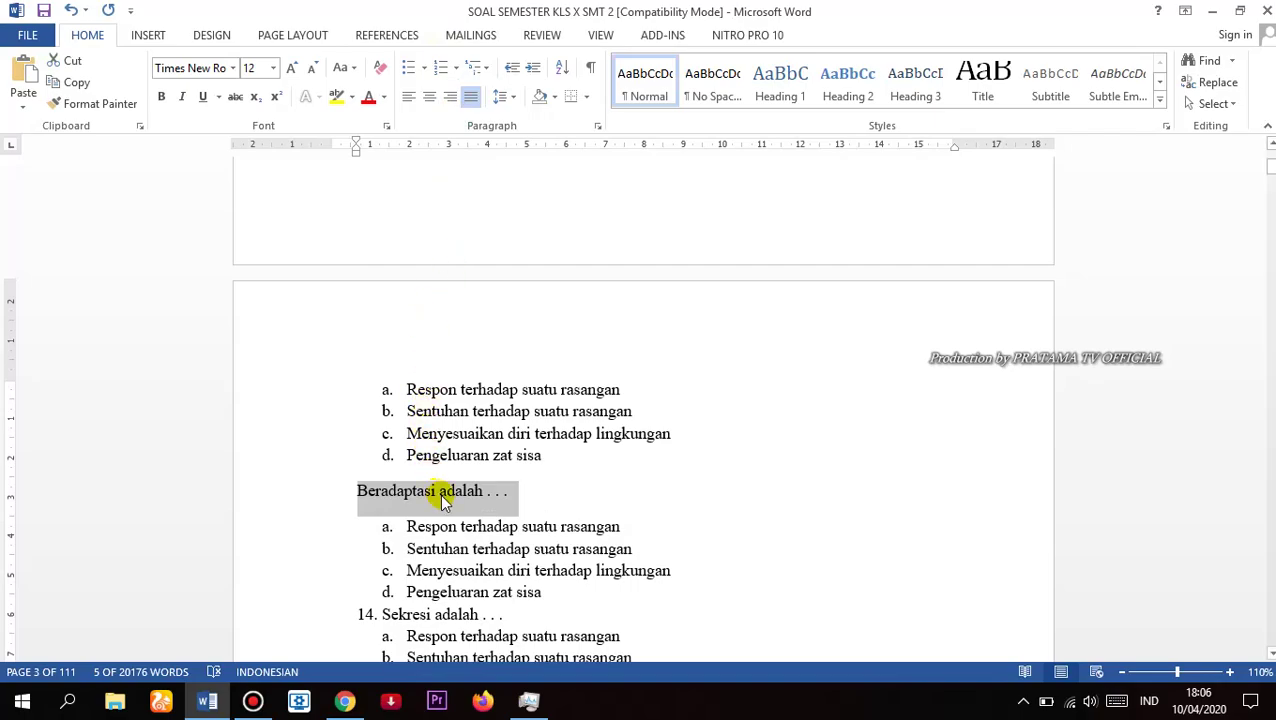
# Switch to the Google Form, title the untitled question "Beradaptasi adalah . . ." from the copied text, set it to Jawaban singkat and make it required
pyautogui.click(344, 701)
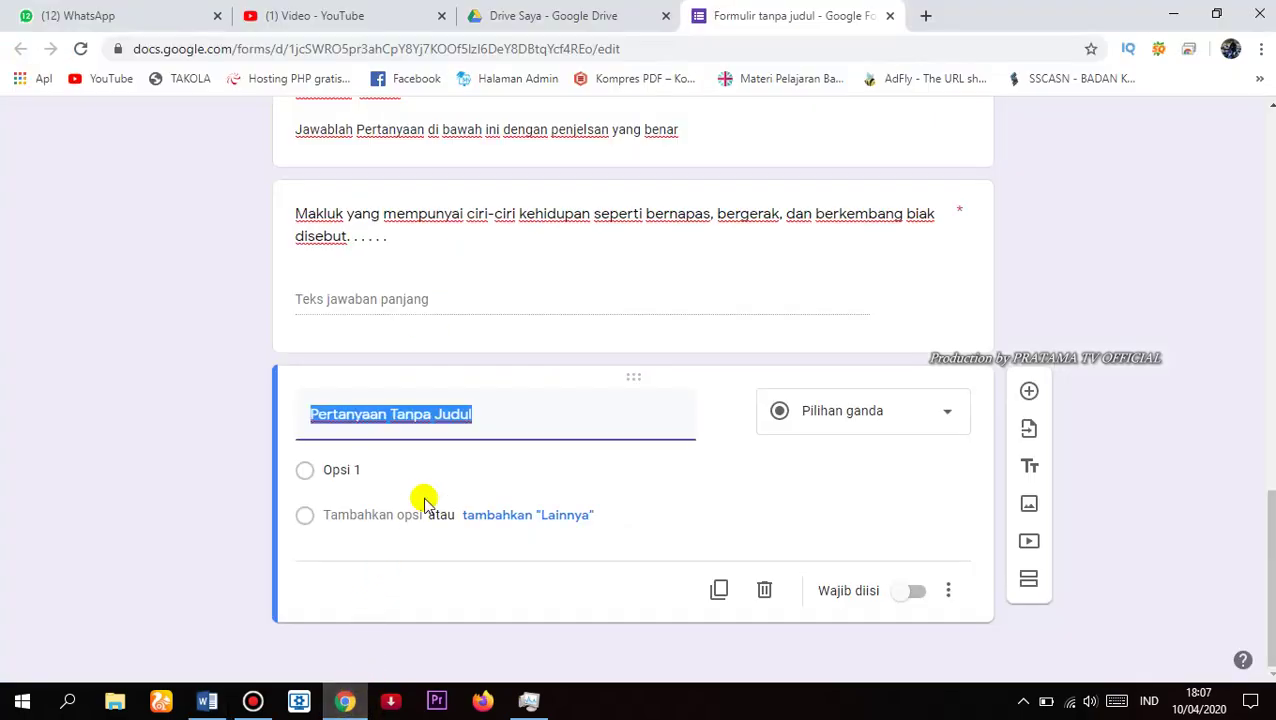
pyautogui.hotkey('ctrl', 'v')
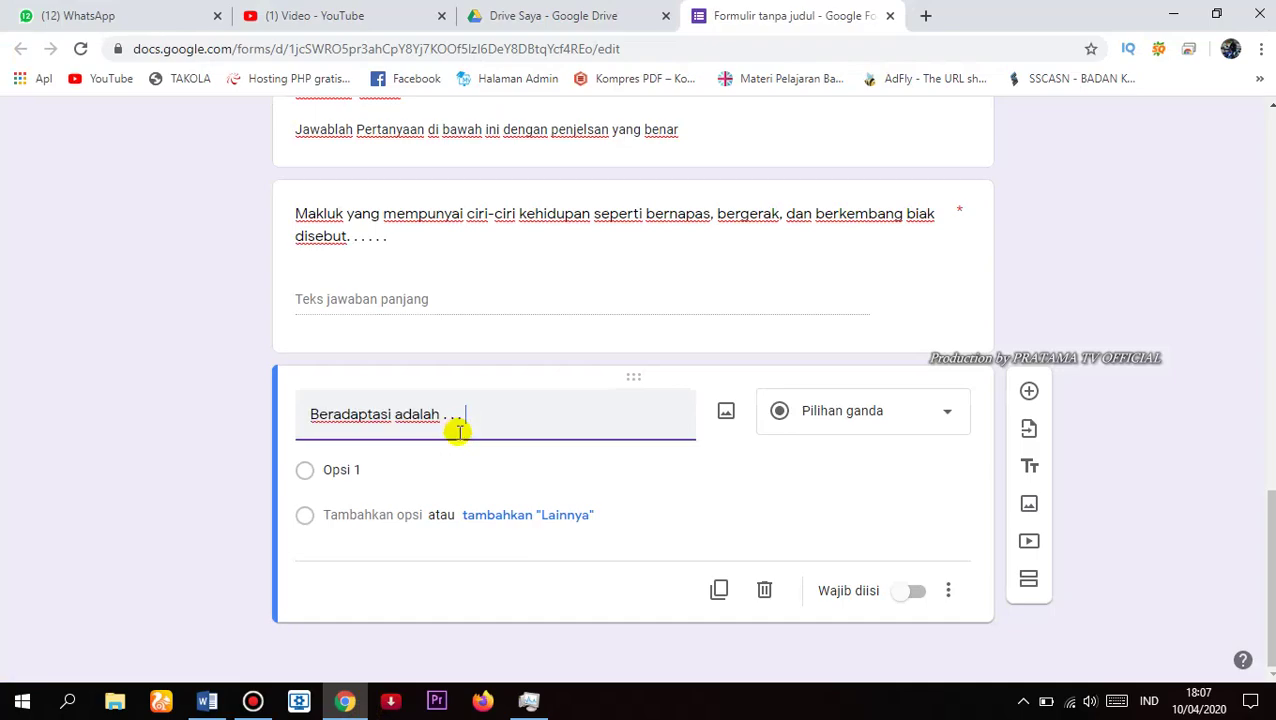
pyautogui.click(898, 415)
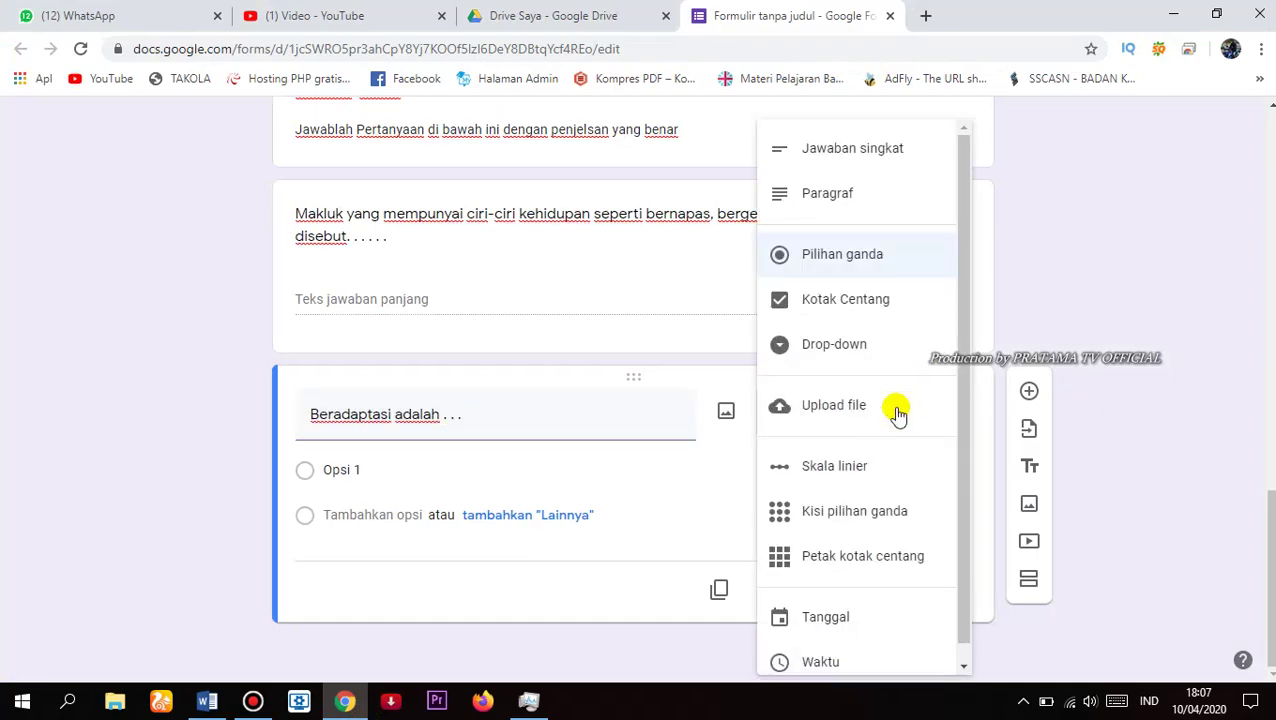
pyautogui.click(848, 158)
pyautogui.click(914, 595)
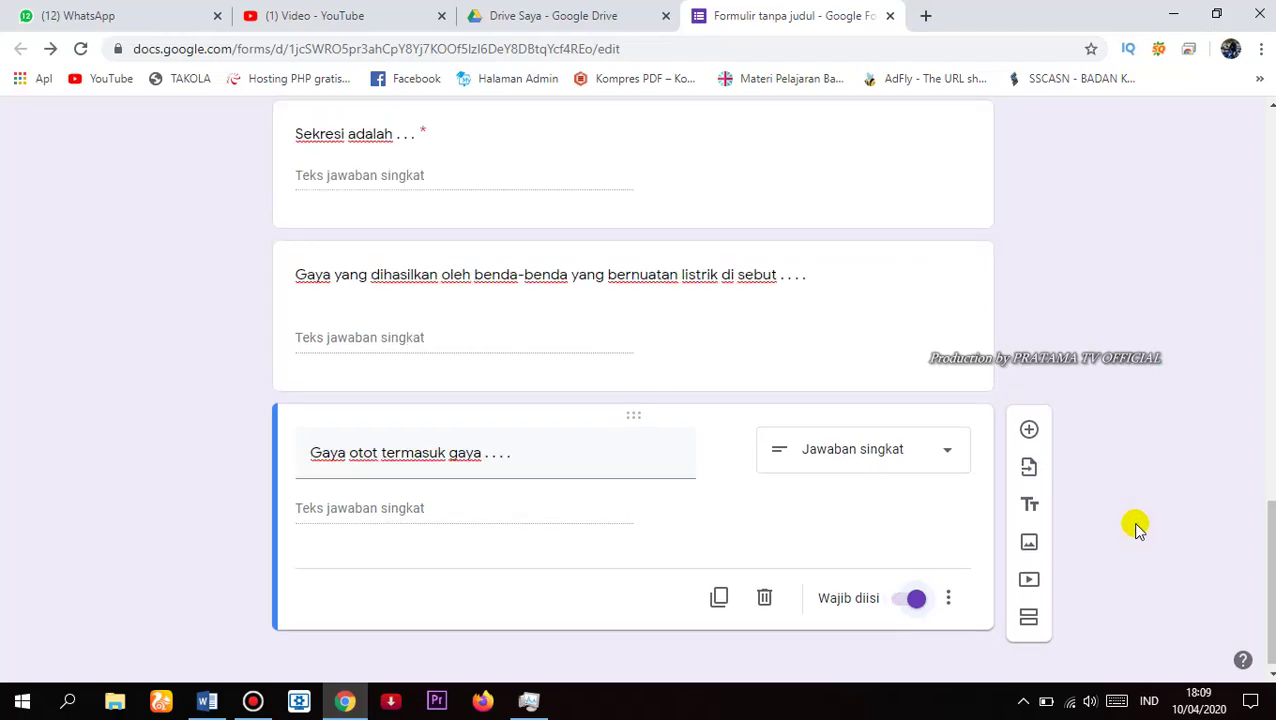
pyautogui.scroll(5, 644, 484)
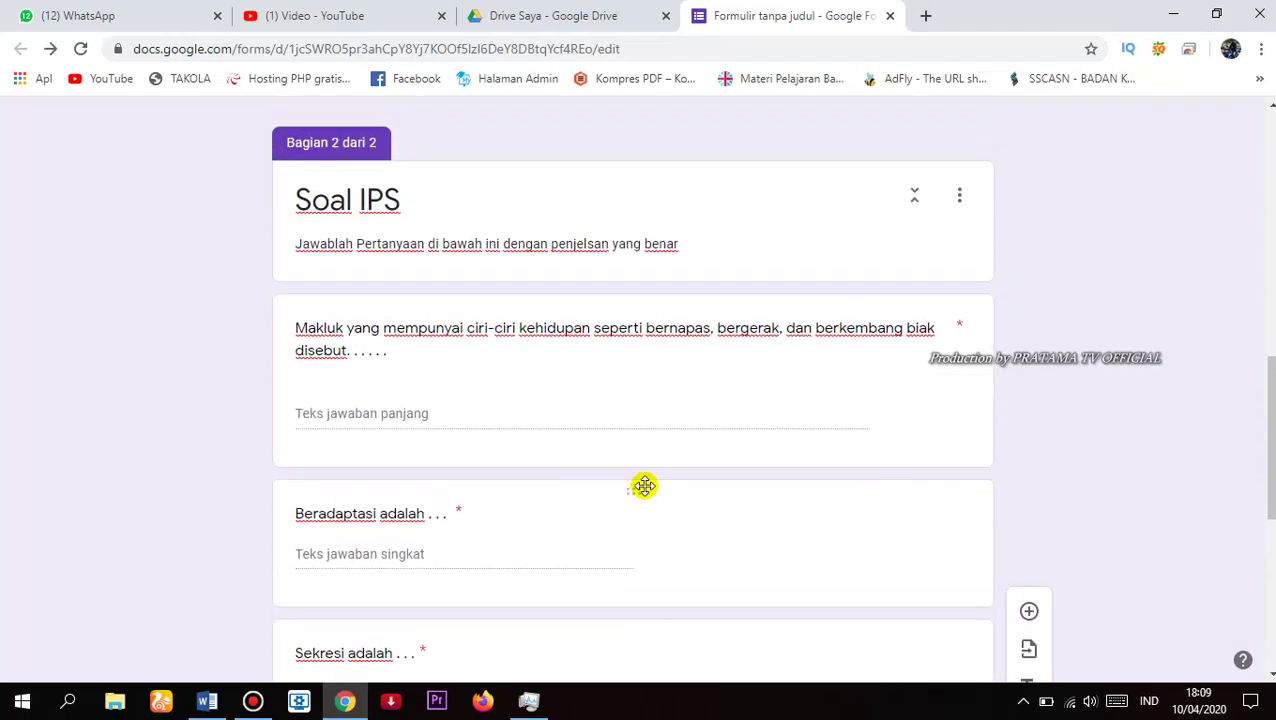
# In the form's settings, turn the form into a quiz and release grades later, after manual review (Nanti, setelah peninjauan manual)
pyautogui.scroll(-6, 644, 488)
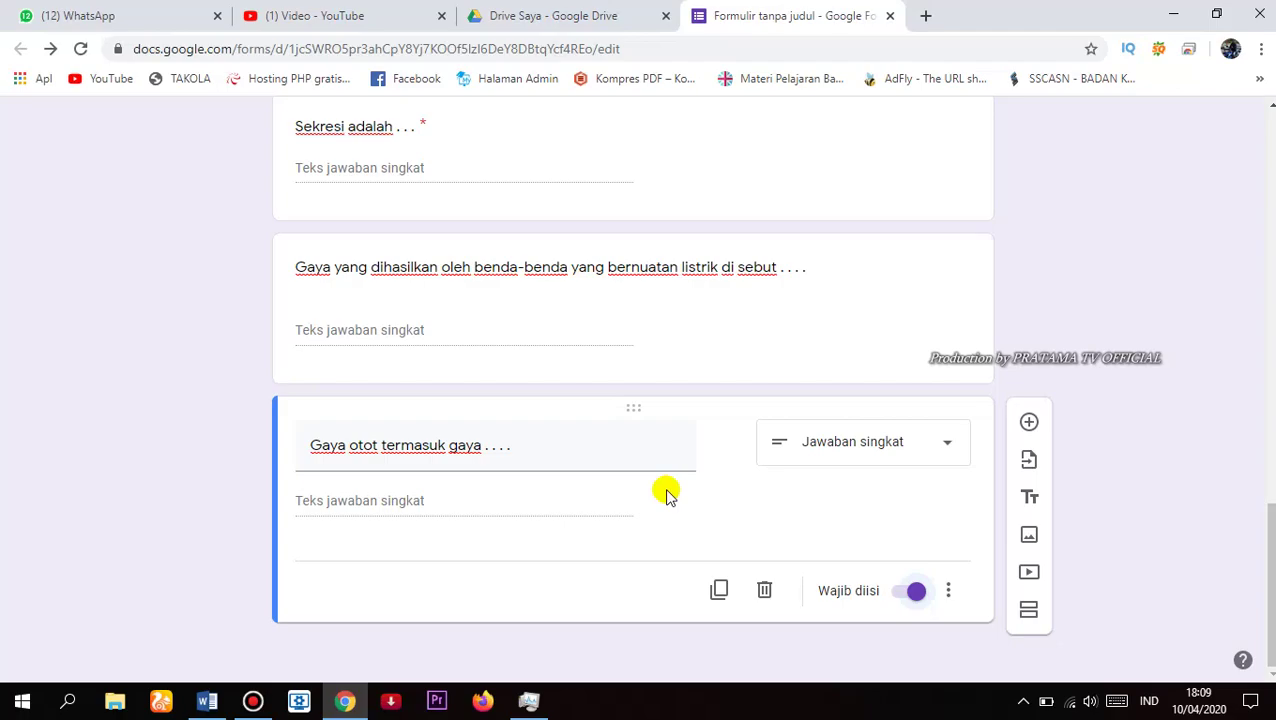
pyautogui.scroll(10, 1208, 345)
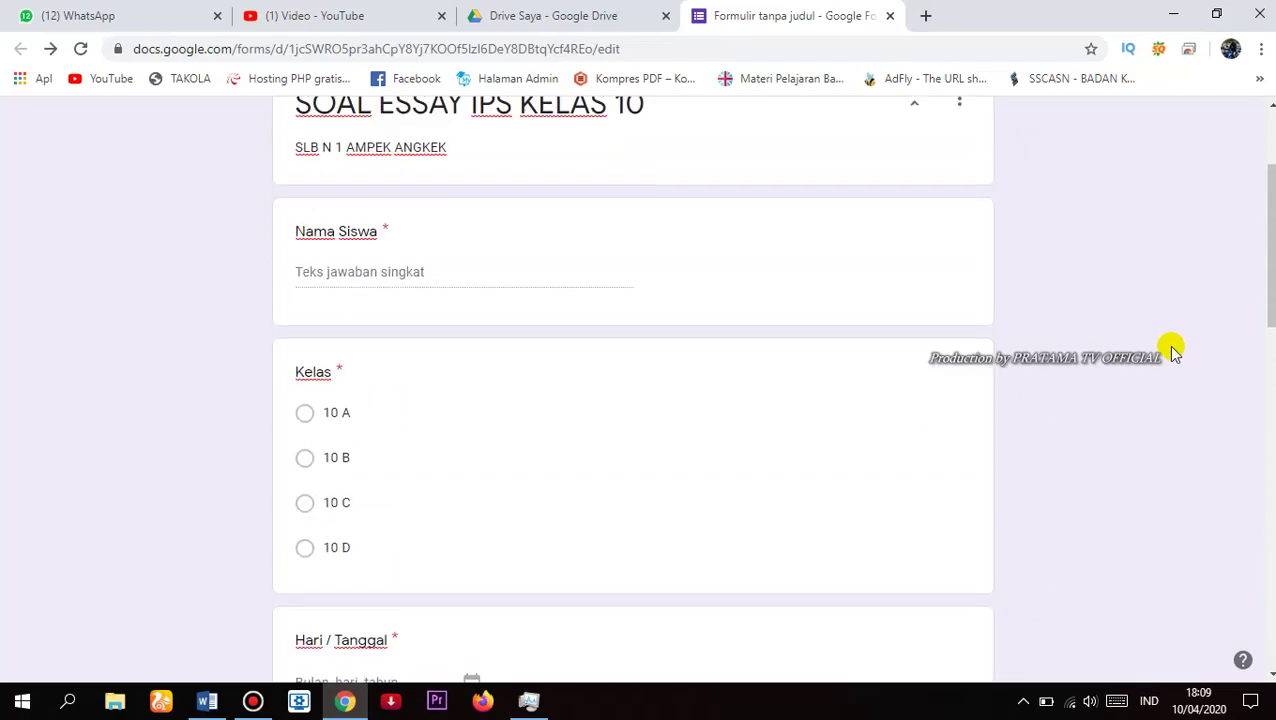
pyautogui.scroll(2, 1167, 345)
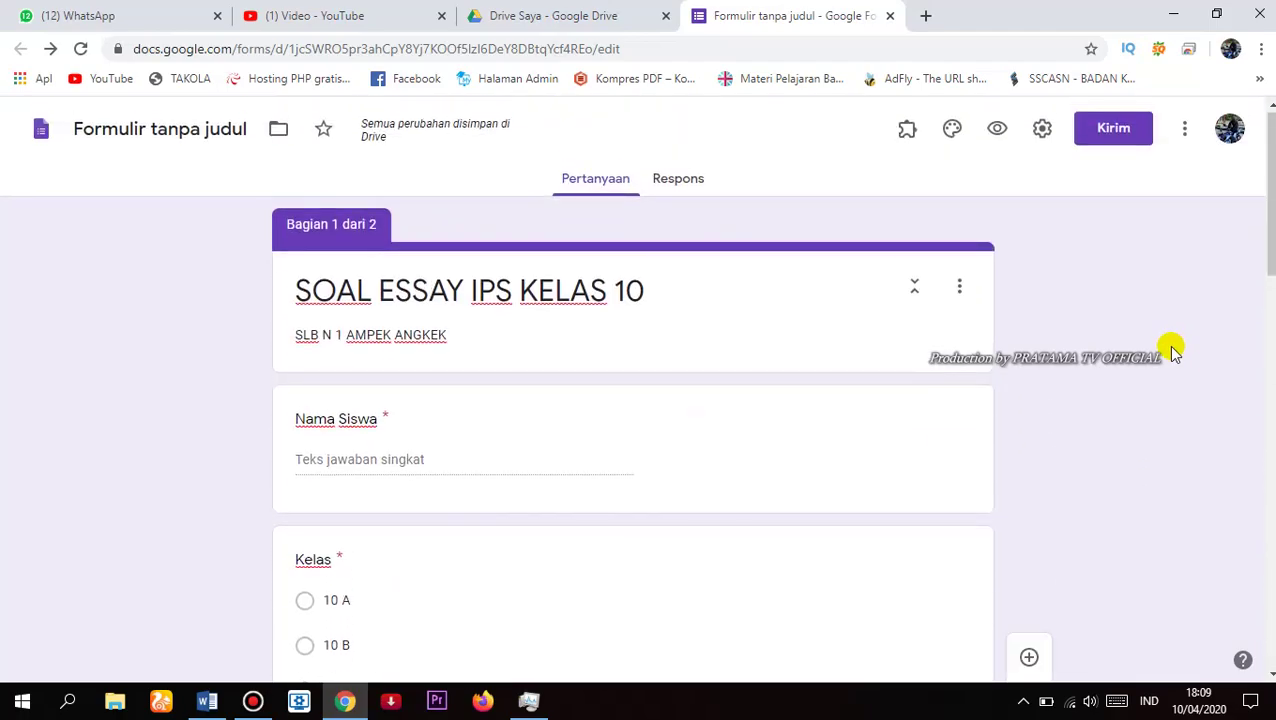
pyautogui.click(1041, 131)
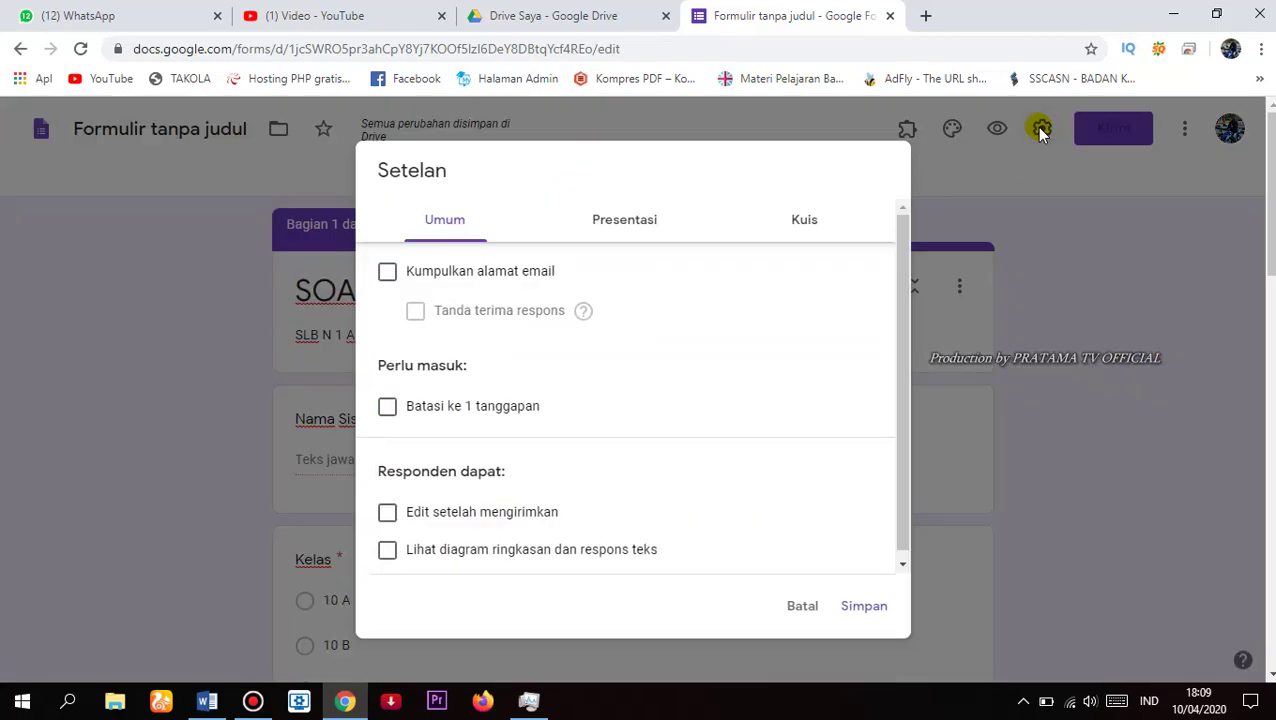
pyautogui.click(805, 226)
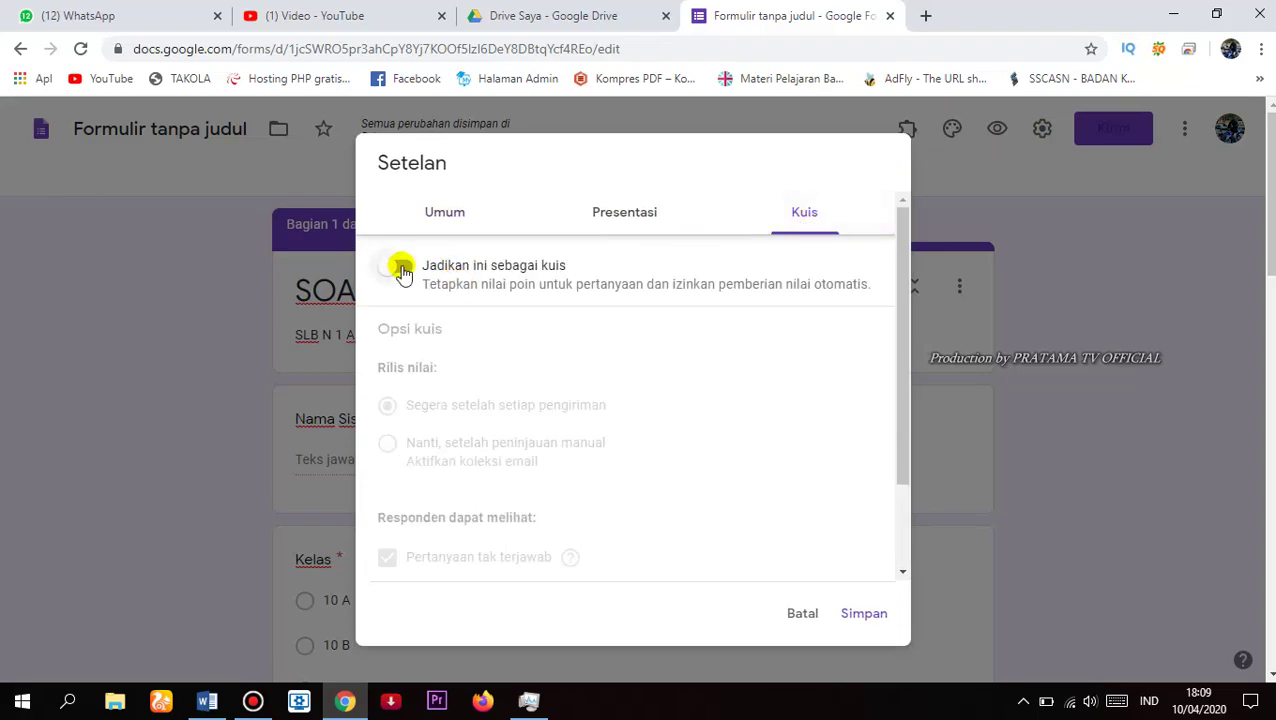
pyautogui.click(401, 267)
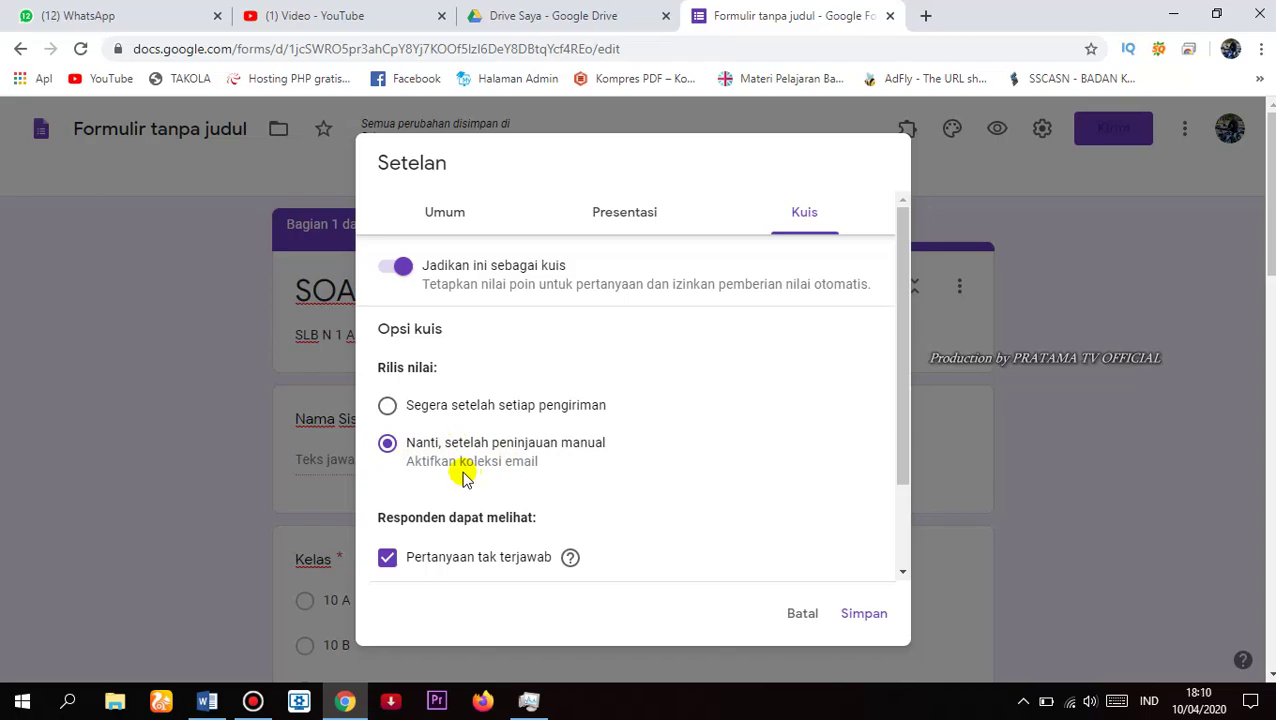
# Check the general (Umum) and presentation (Presentasi) settings without changing them, and save the form settings
pyautogui.click(630, 224)
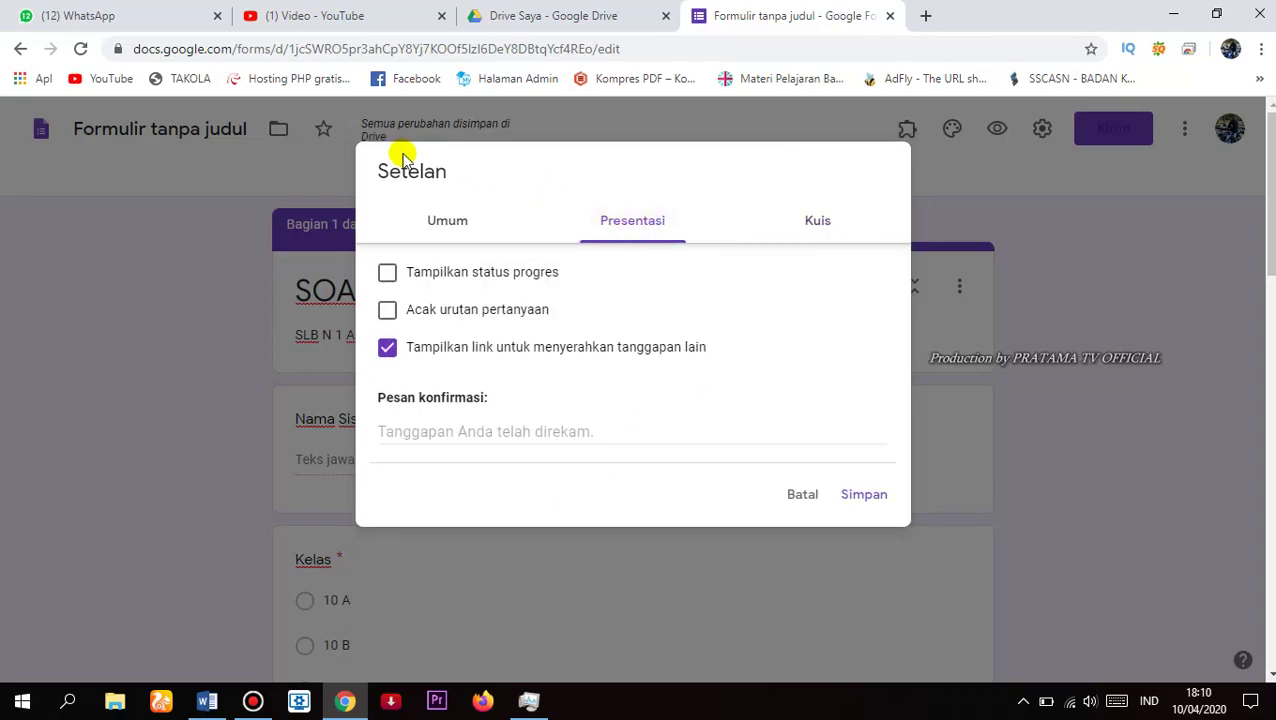
pyautogui.click(438, 217)
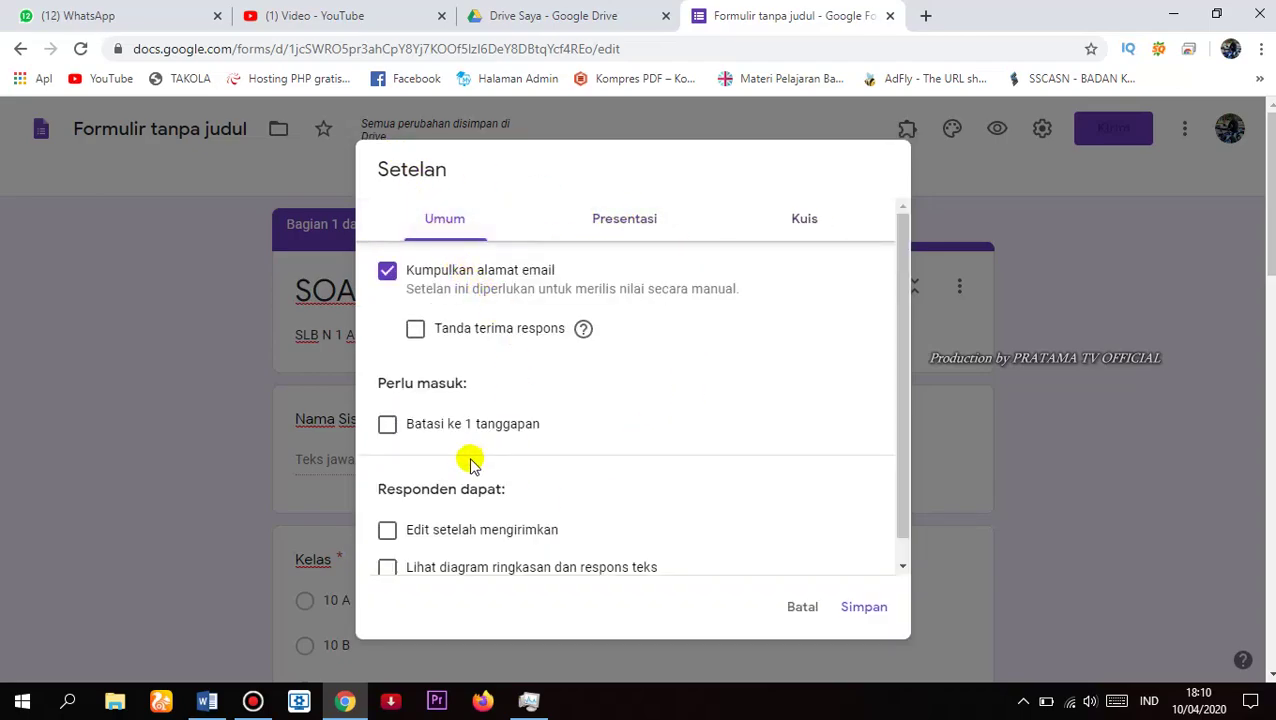
pyautogui.scroll(-1, 470, 466)
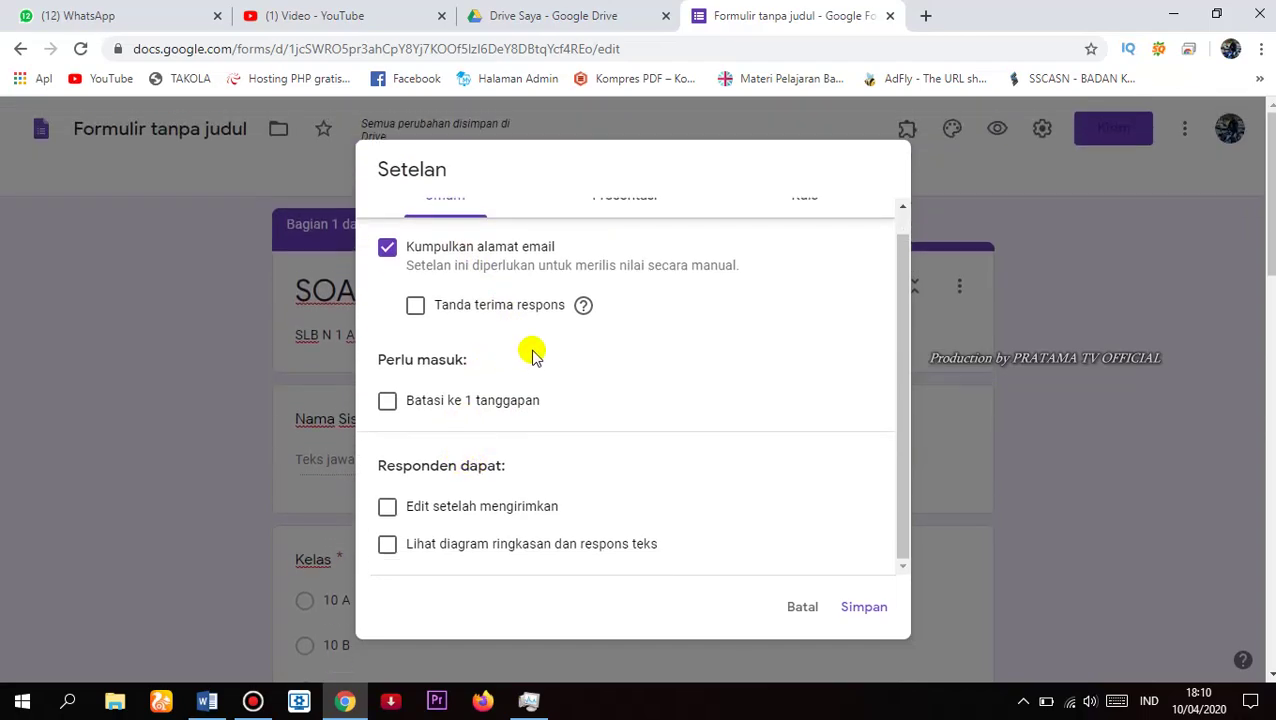
pyautogui.scroll(1, 484, 287)
pyautogui.click(605, 231)
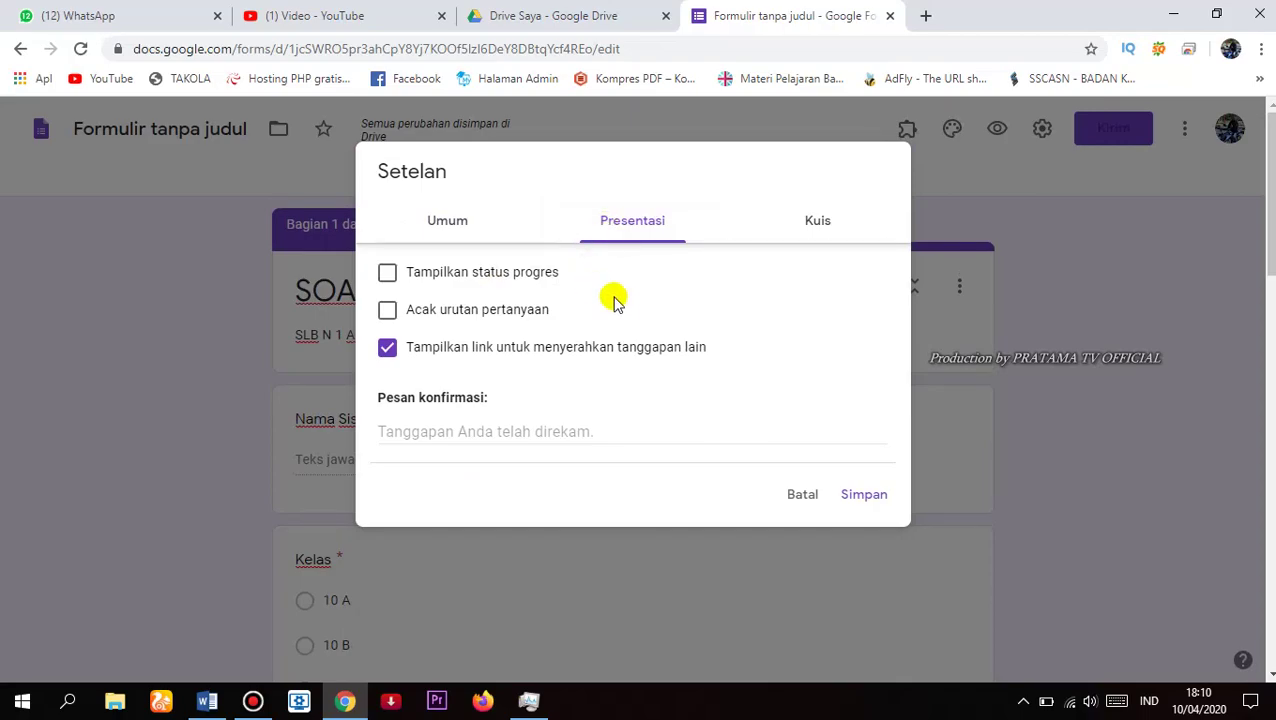
pyautogui.scroll(-2, 661, 350)
pyautogui.click(866, 495)
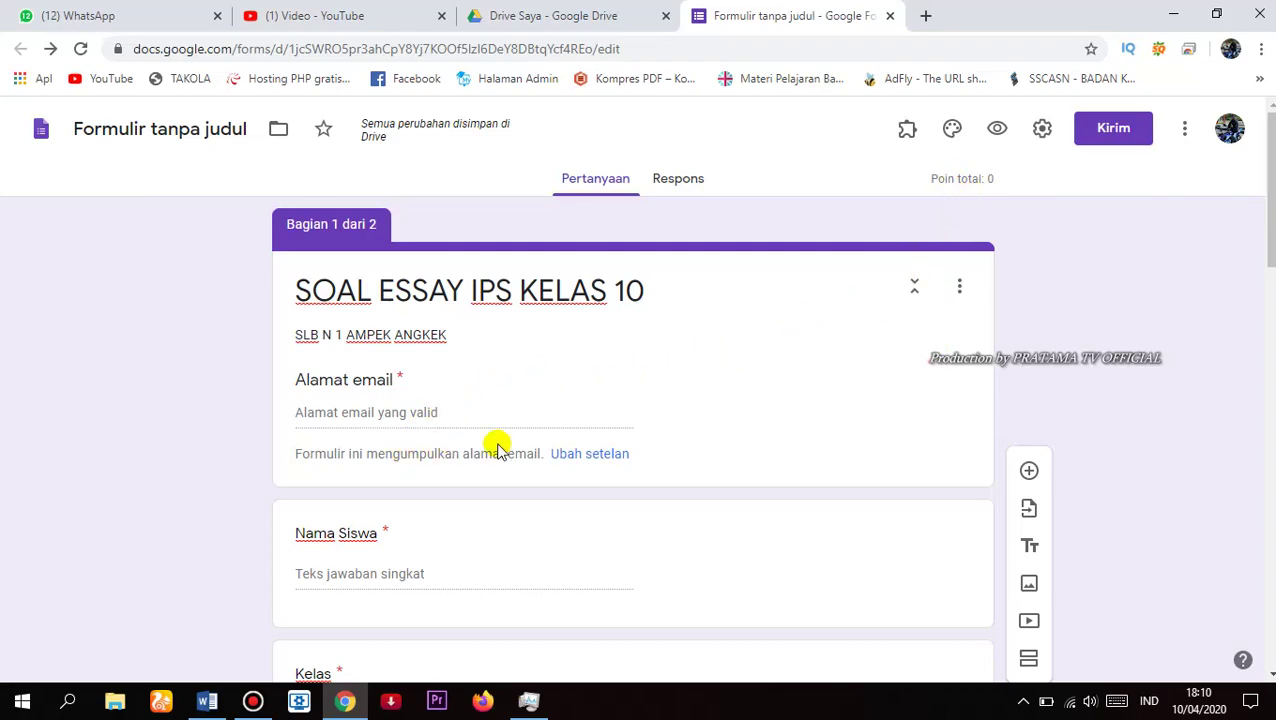
# Assign 5 points to the "Makluk yang mempunyai ciri-ciri kehidupan" question in the Soal IPS section
pyautogui.scroll(-7, 498, 447)
pyautogui.scroll(-3, 498, 447)
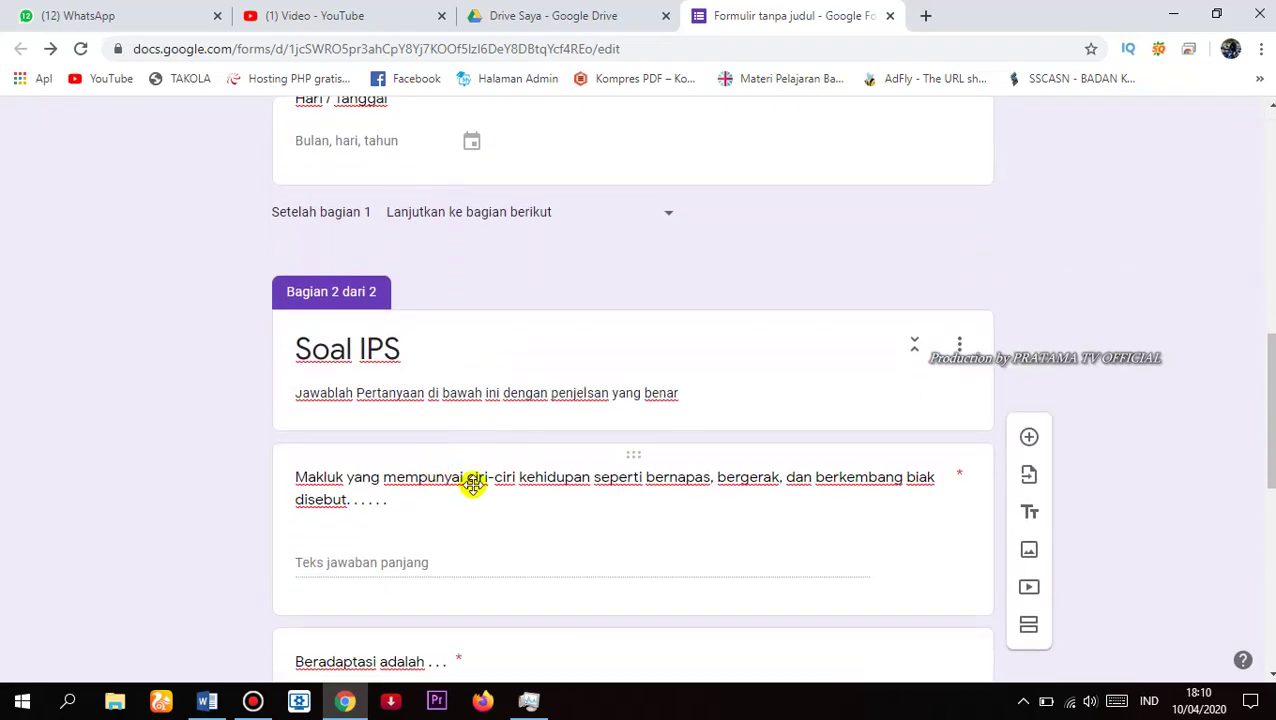
pyautogui.click(480, 338)
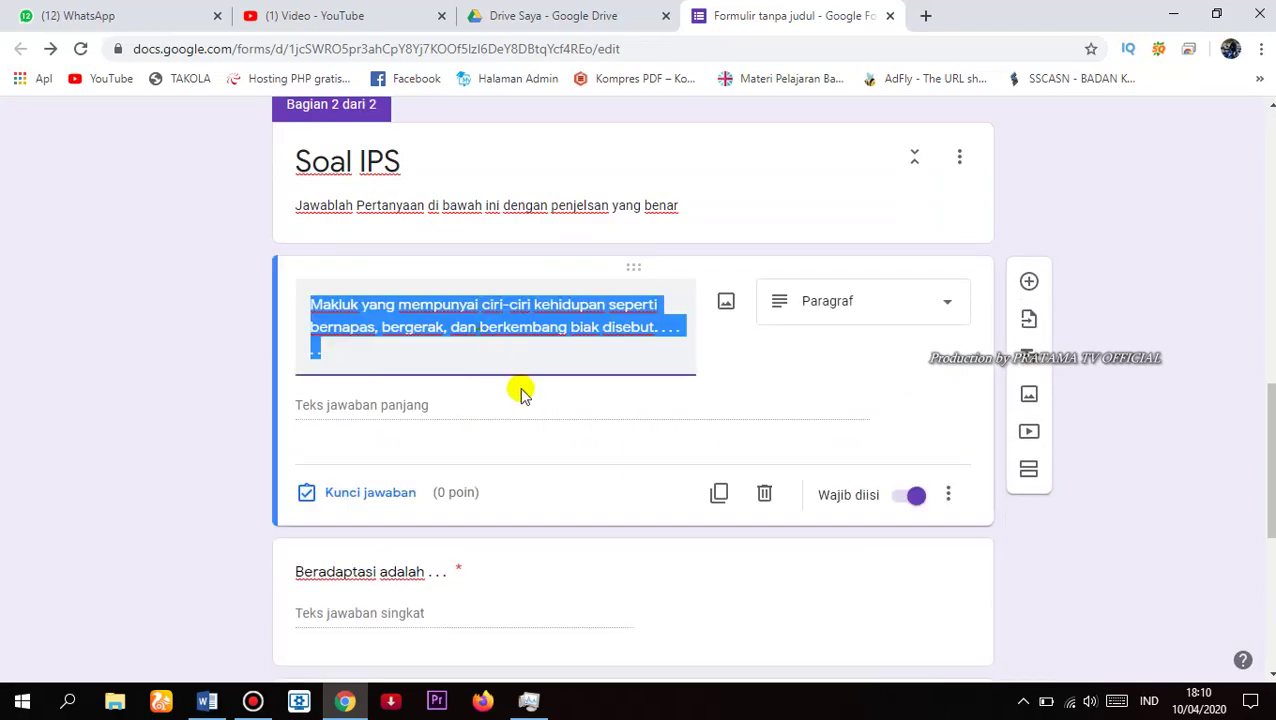
pyautogui.click(390, 500)
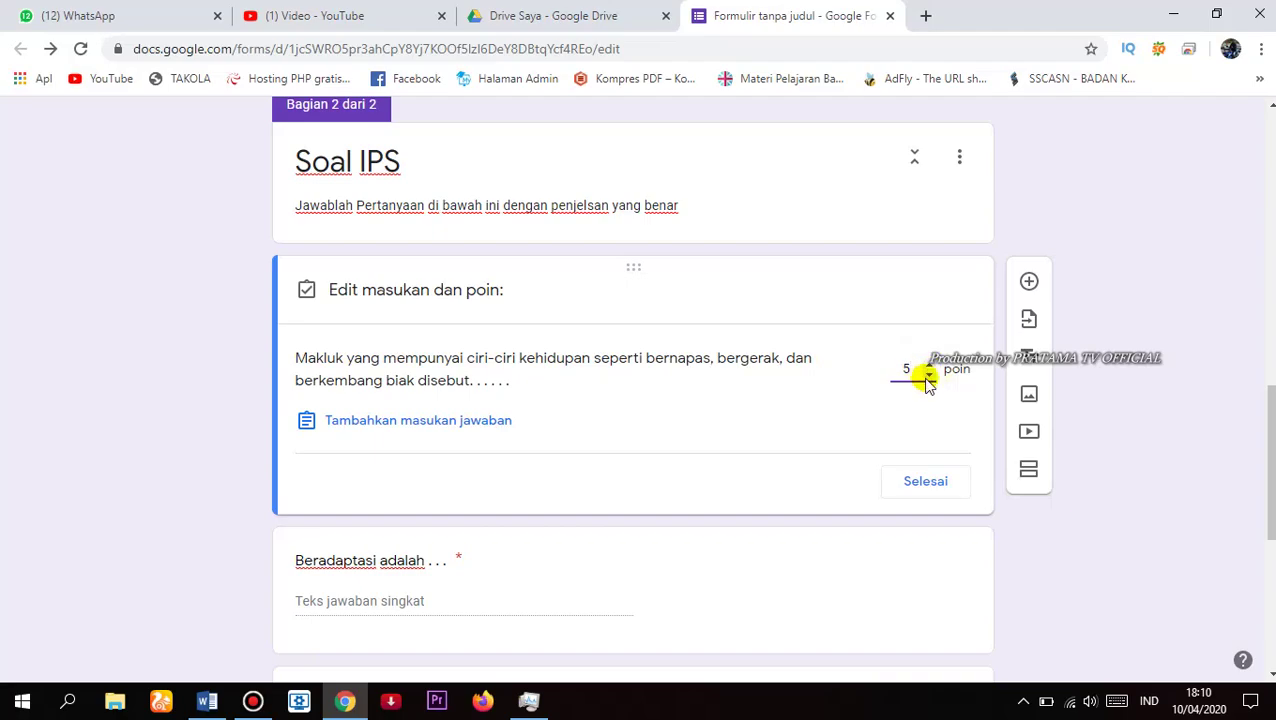
pyautogui.click(885, 490)
# Assign 5 points to the "Beradaptasi adalah . . ." question in its answer key
pyautogui.scroll(-1, 685, 492)
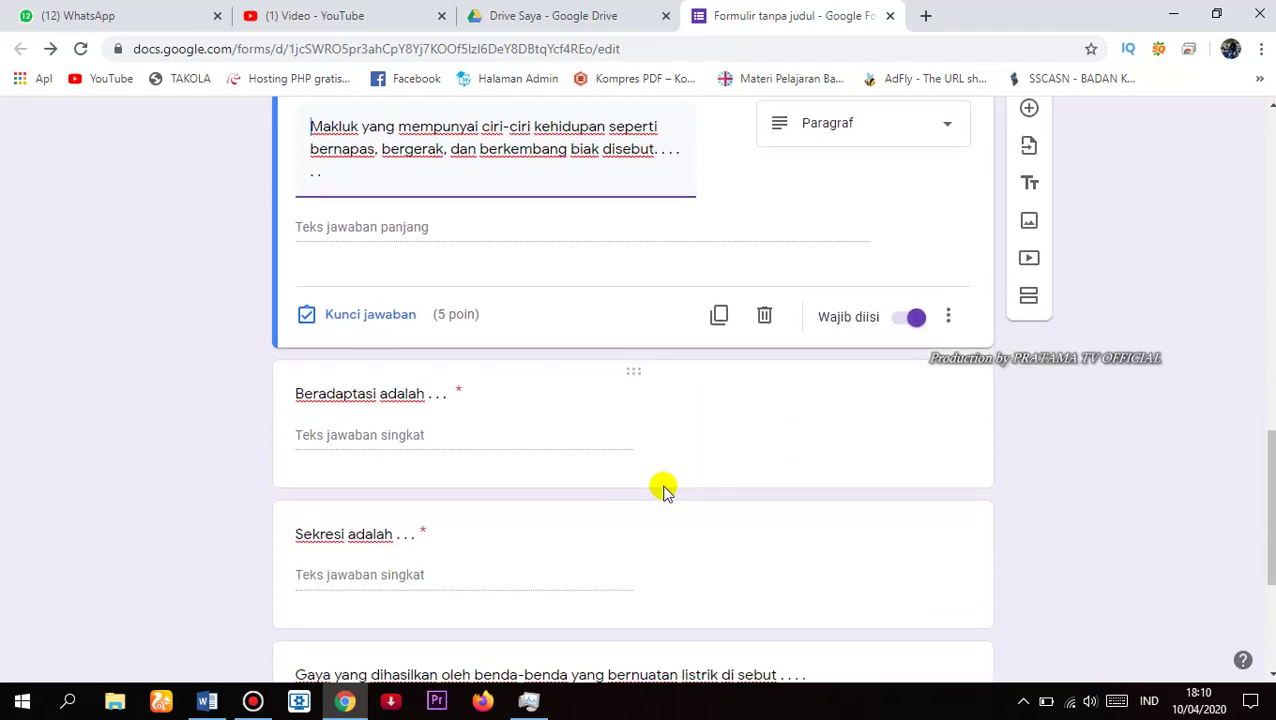
pyautogui.click(514, 456)
pyautogui.click(360, 447)
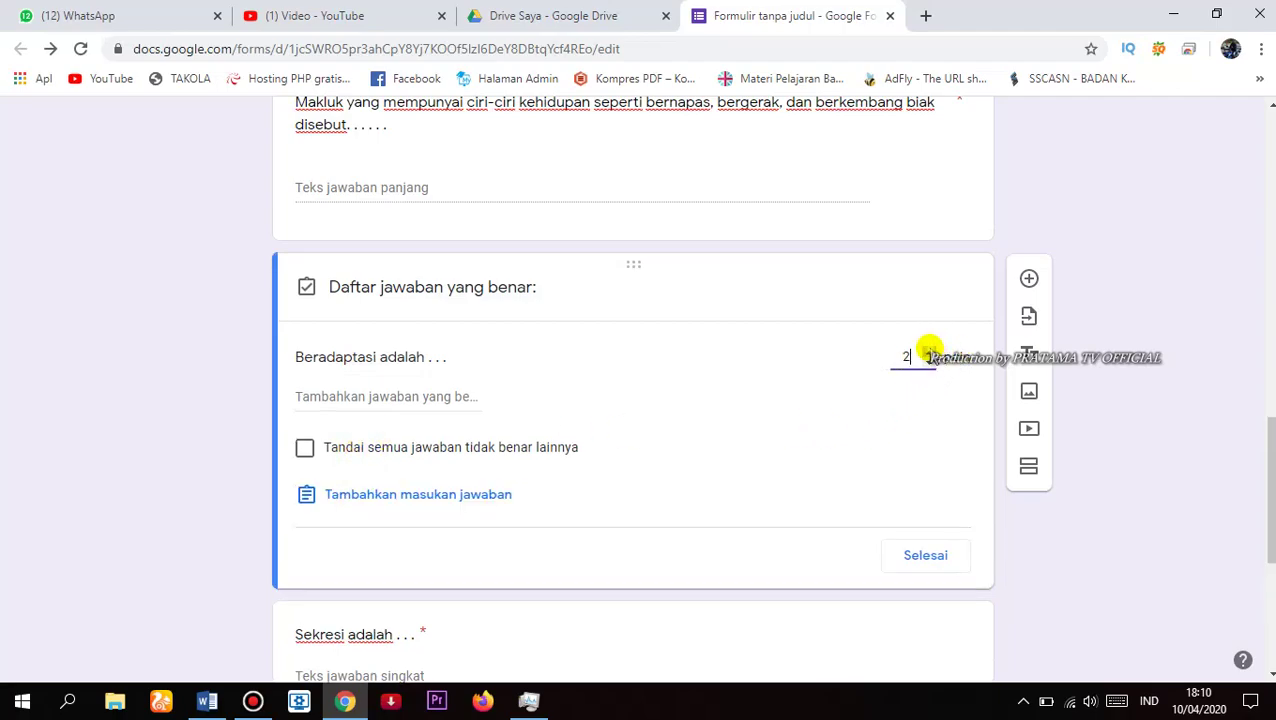
pyautogui.write('5')
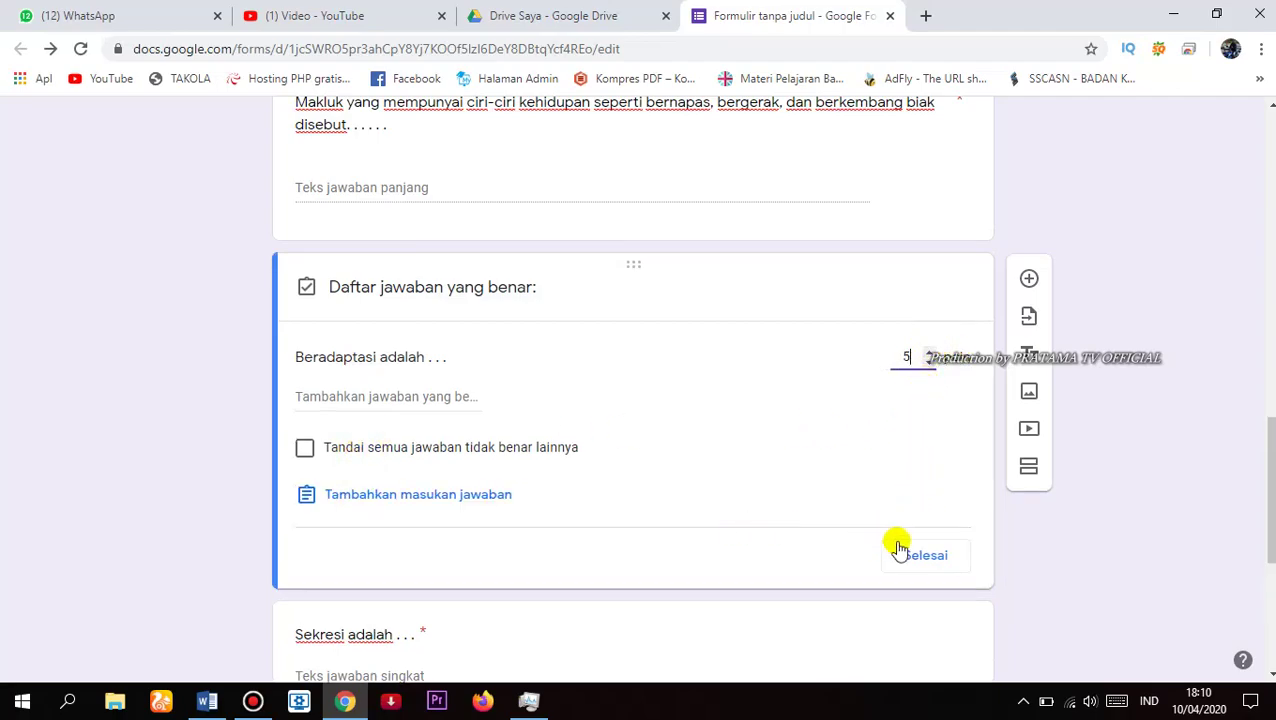
pyautogui.click(911, 554)
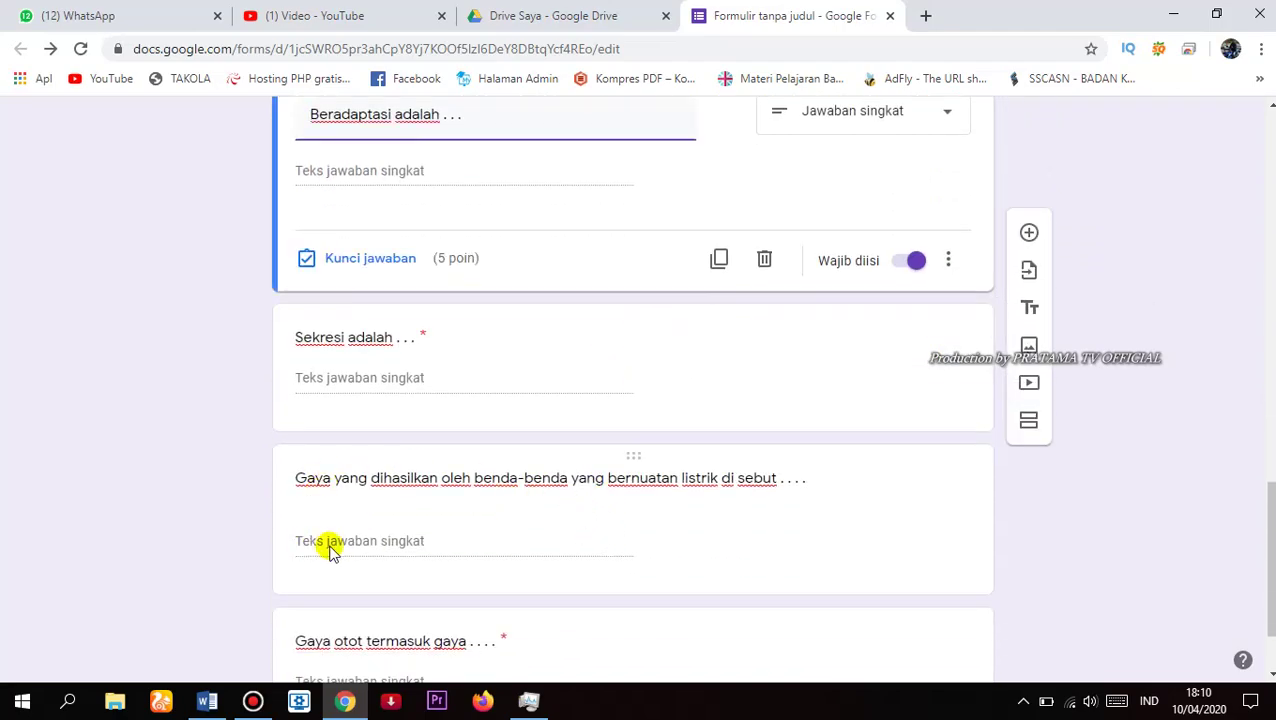
# Assign 5 points to the "Gaya yang dihasilkan oleh benda-benda yang bernuatan listrik" question and make it required
pyautogui.click(341, 553)
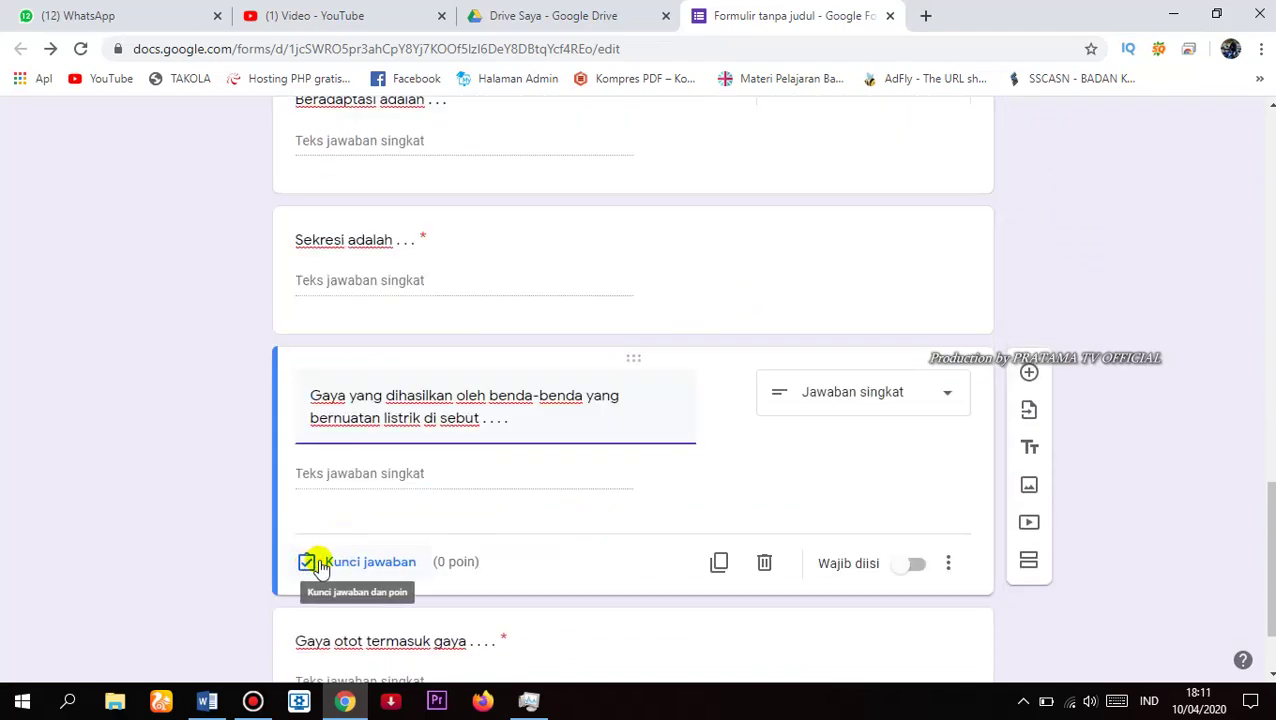
pyautogui.click(395, 566)
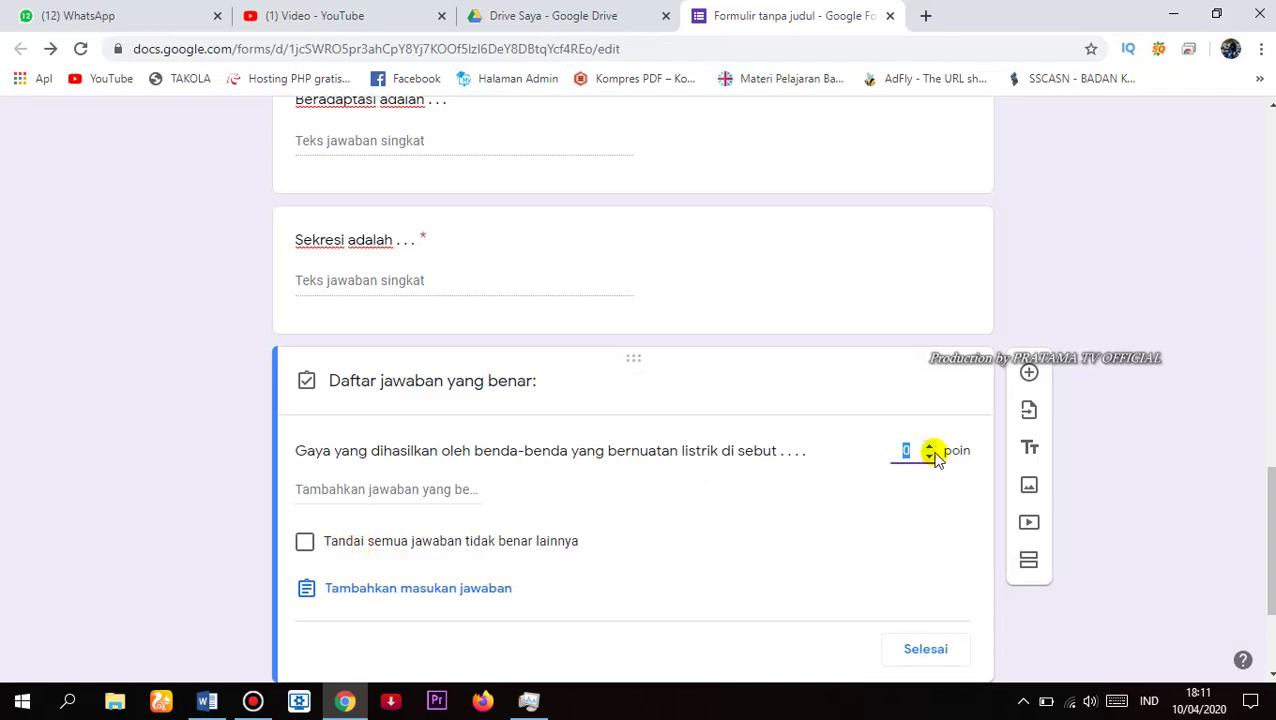
pyautogui.click(930, 446)
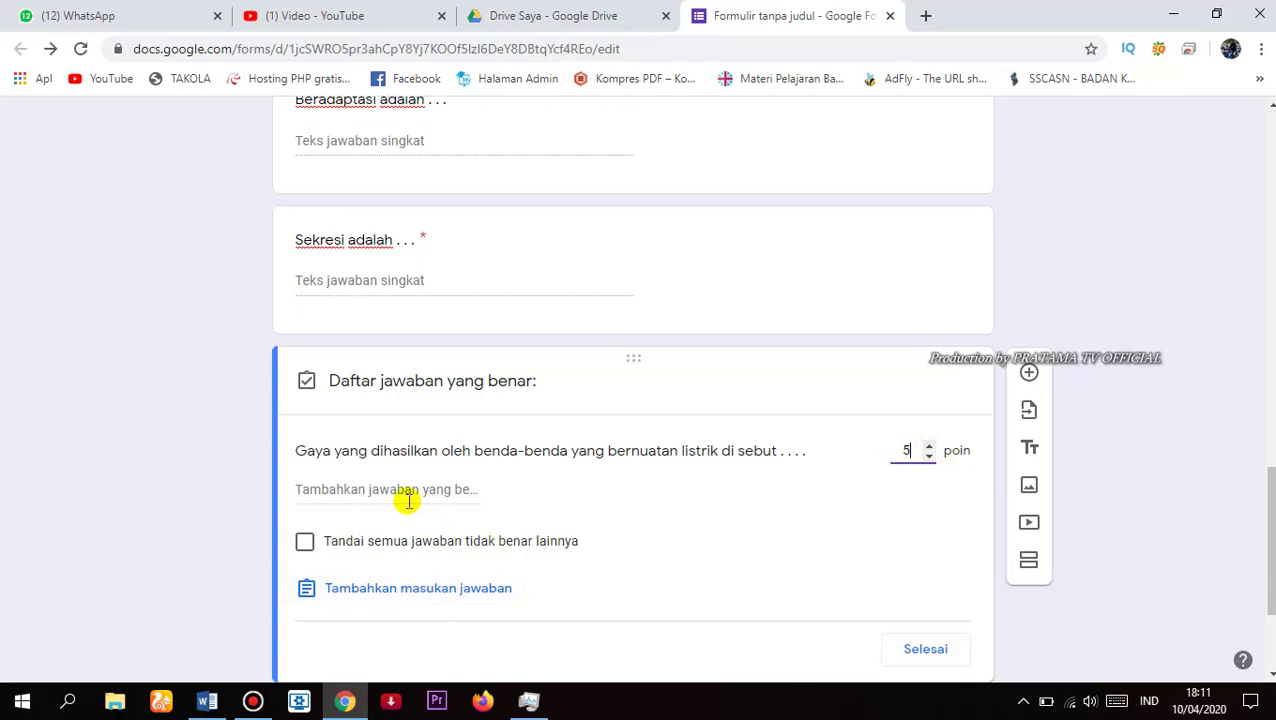
pyautogui.scroll(-1, 887, 600)
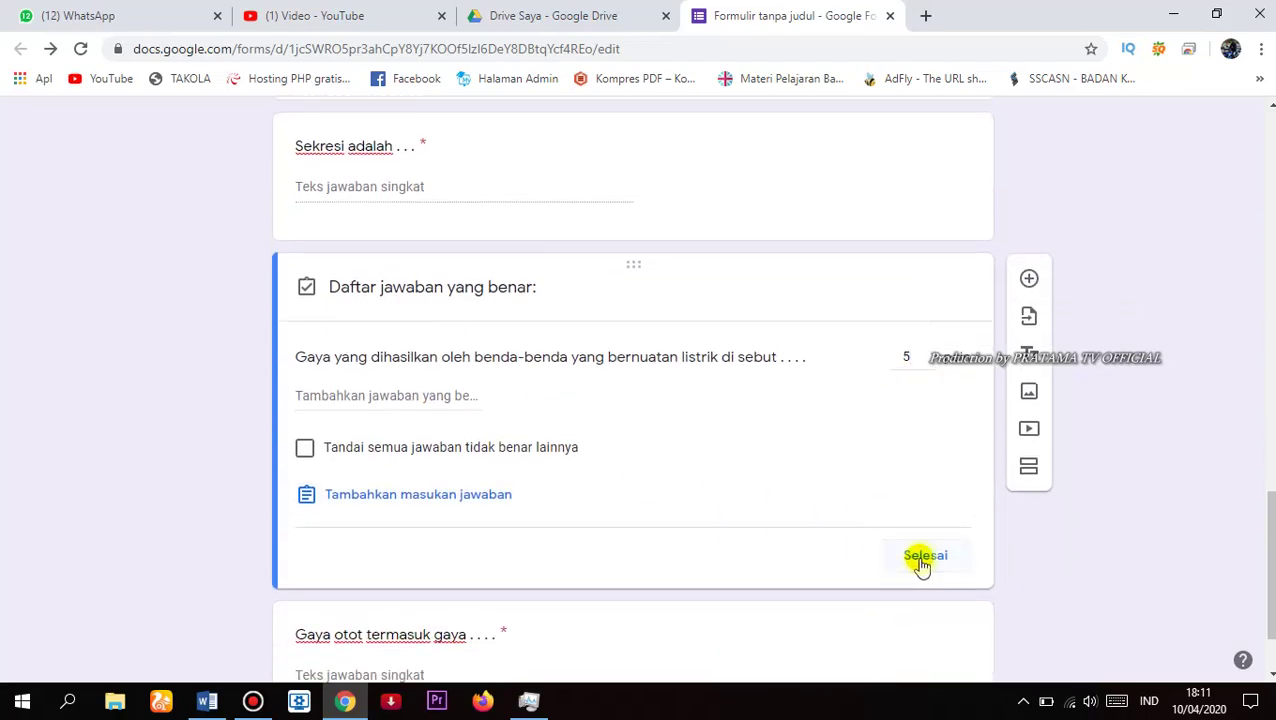
pyautogui.click(921, 560)
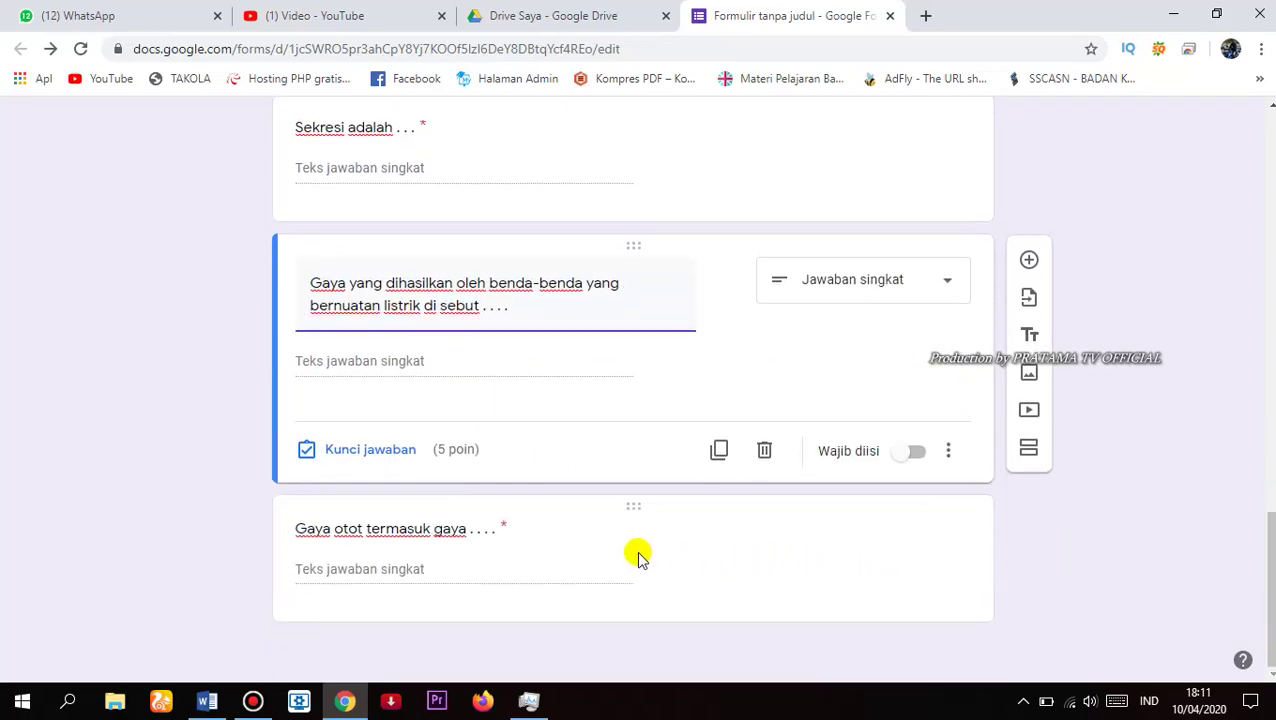
pyautogui.click(948, 452)
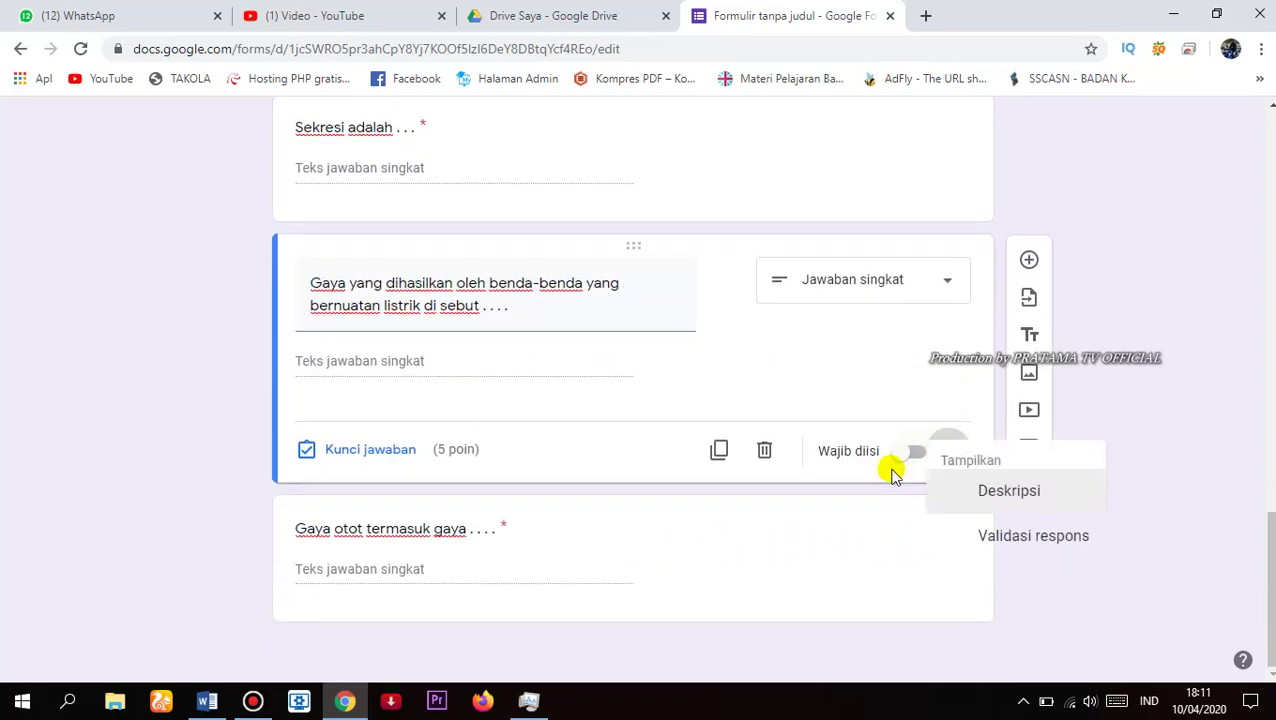
pyautogui.click(911, 458)
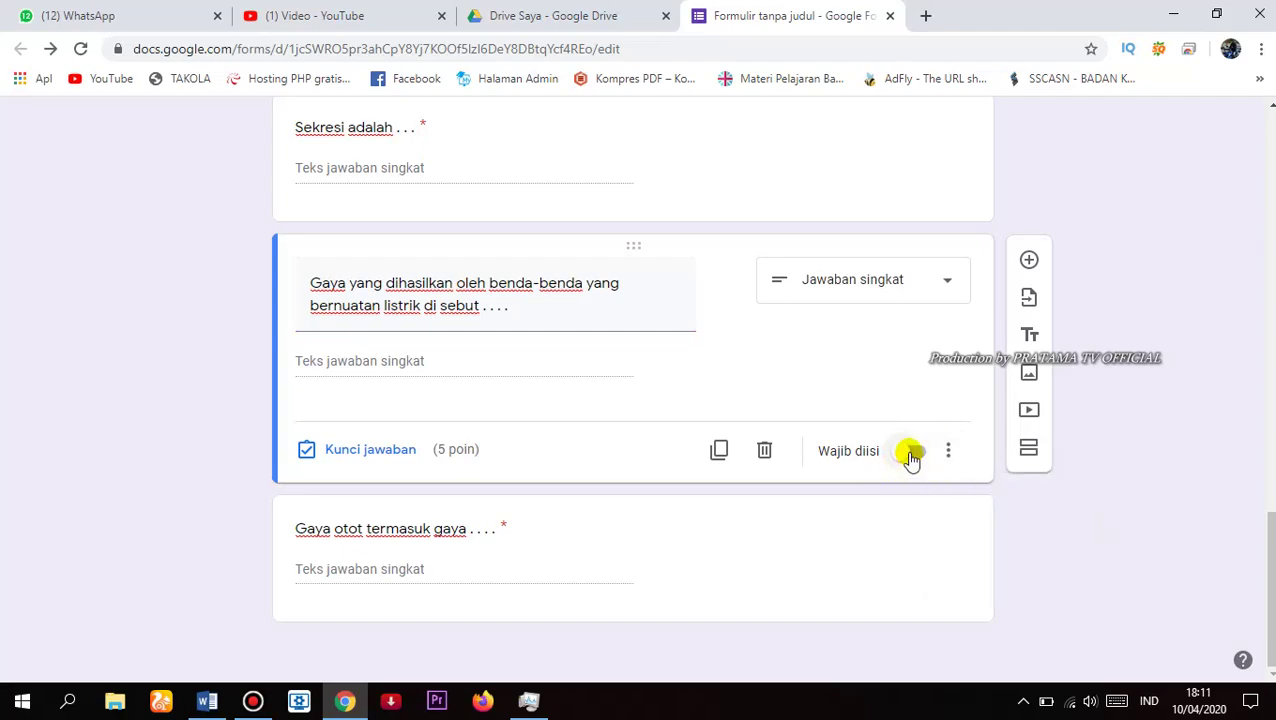
pyautogui.click(910, 458)
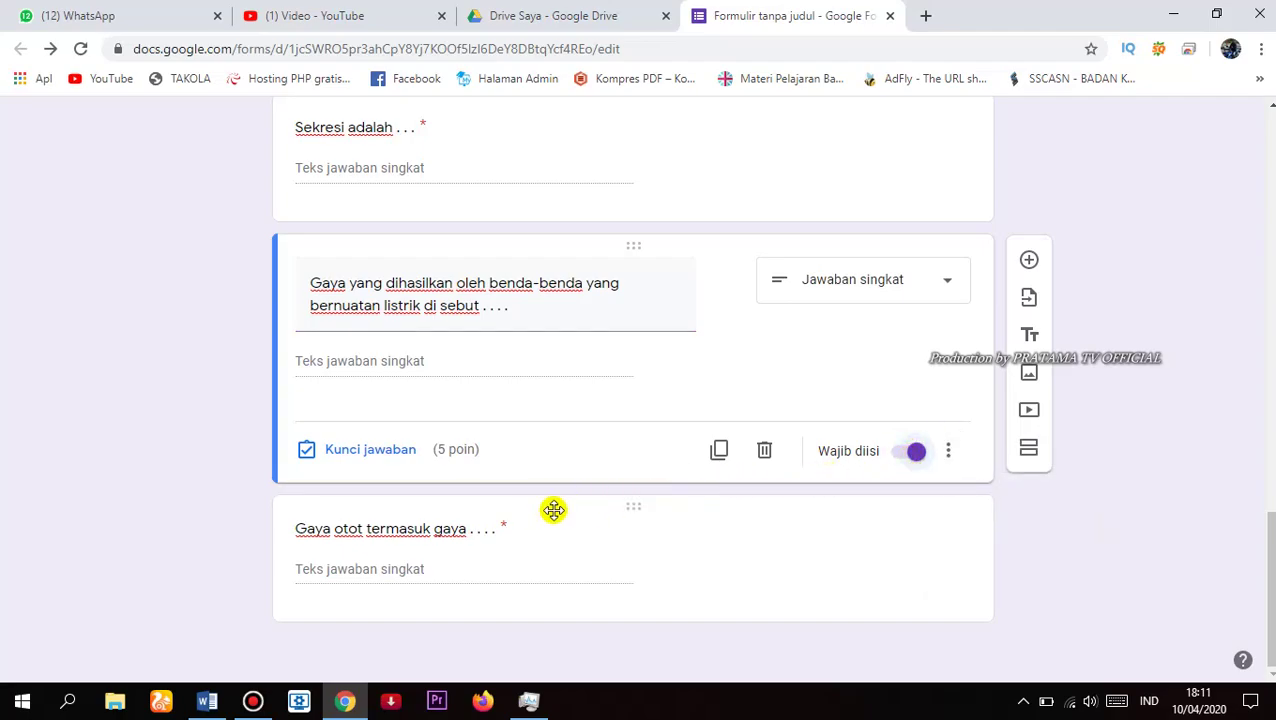
# Assign 5 points to the last question, "Gaya otot termasuk gaya . . . .", in its answer key
pyautogui.click(464, 575)
pyautogui.click(381, 598)
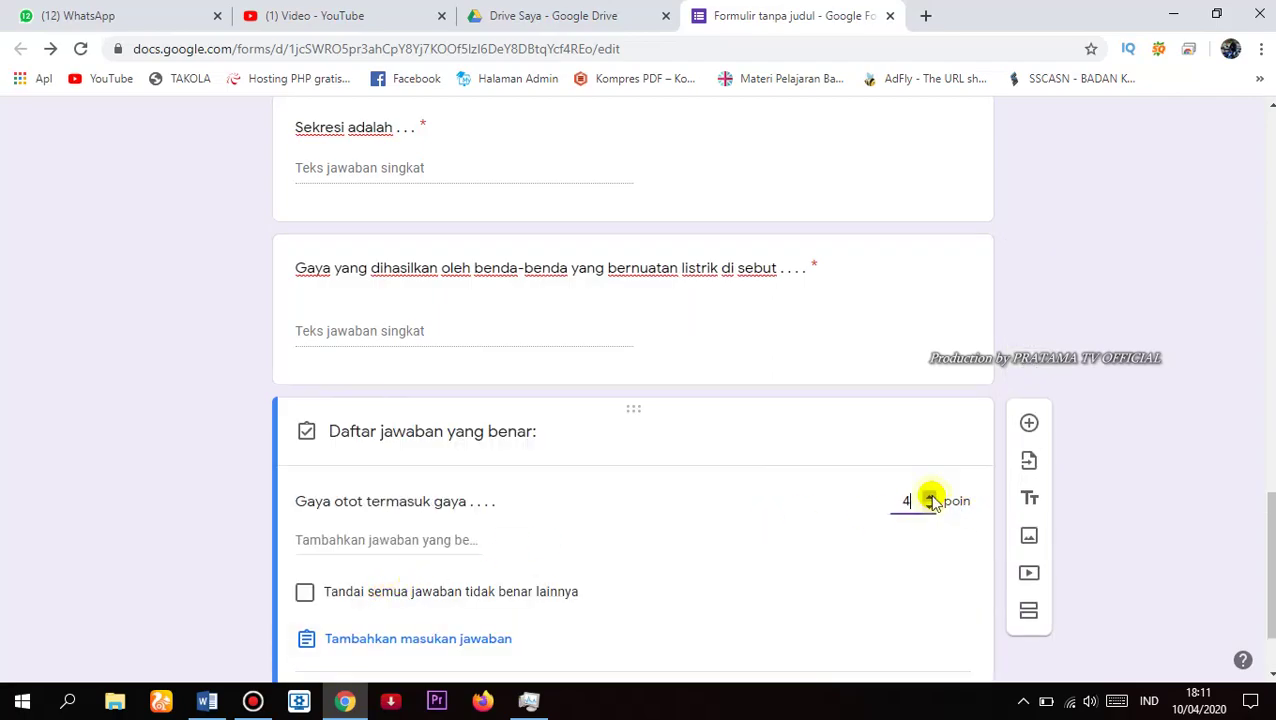
pyautogui.scroll(-1, 729, 632)
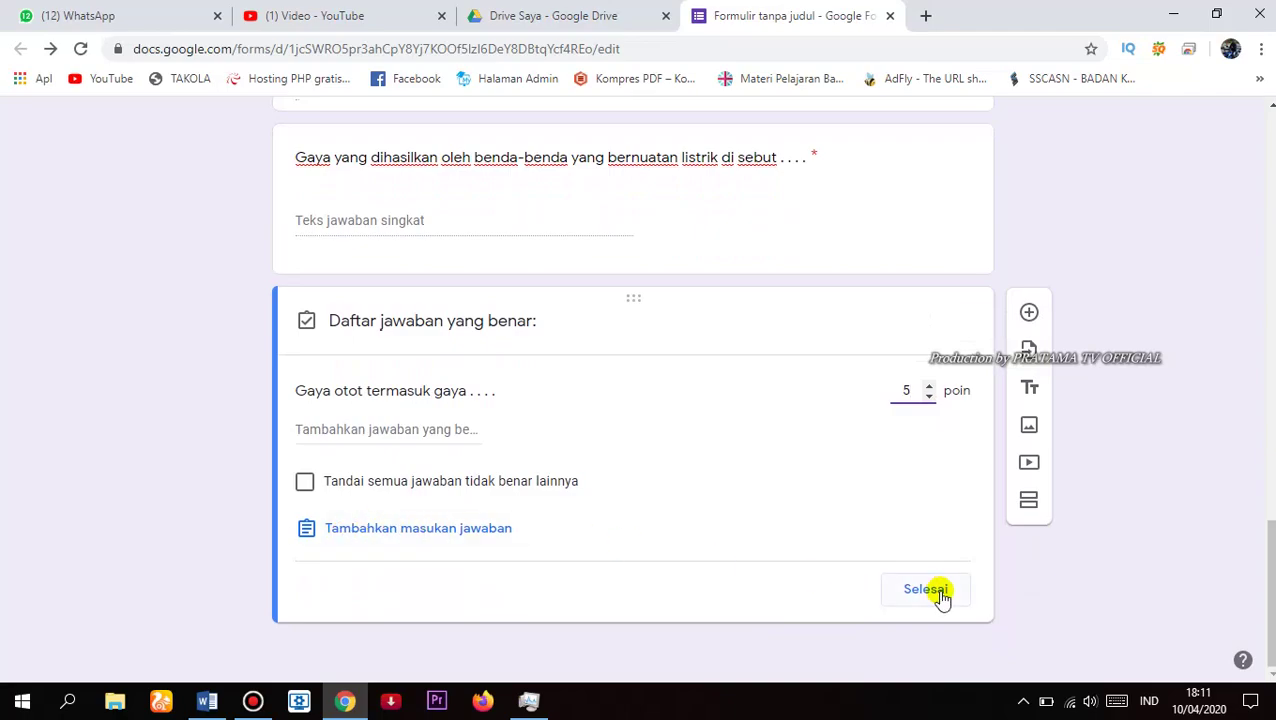
pyautogui.click(925, 590)
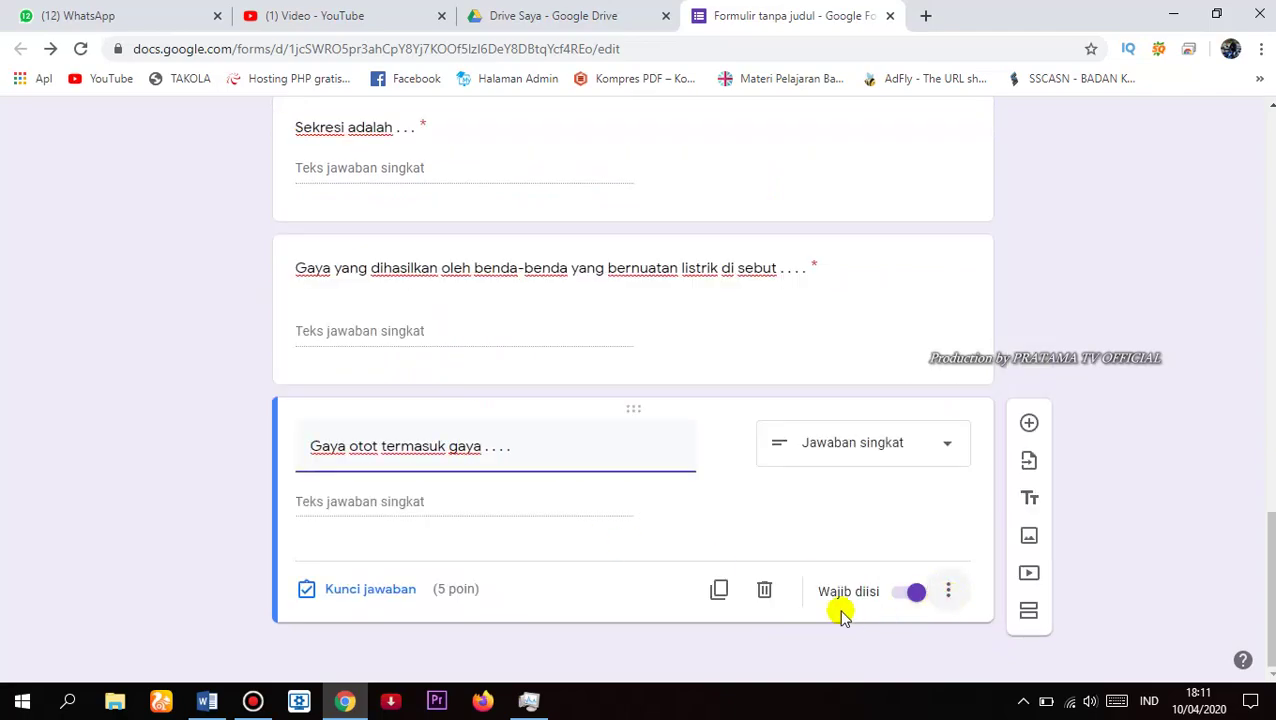
# Review the whole form, from the title and identity questions to the last essay question, and check its total points
pyautogui.scroll(3, 860, 598)
pyautogui.scroll(6, 866, 595)
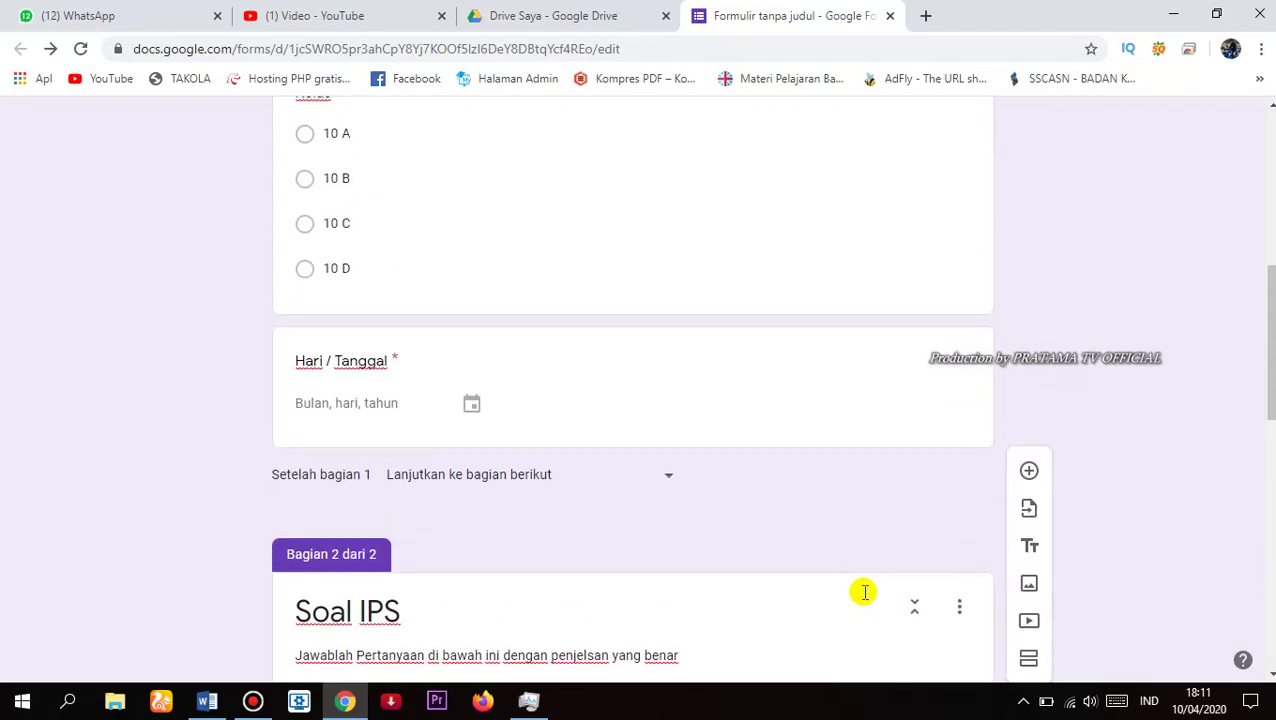
pyautogui.scroll(-2, 861, 598)
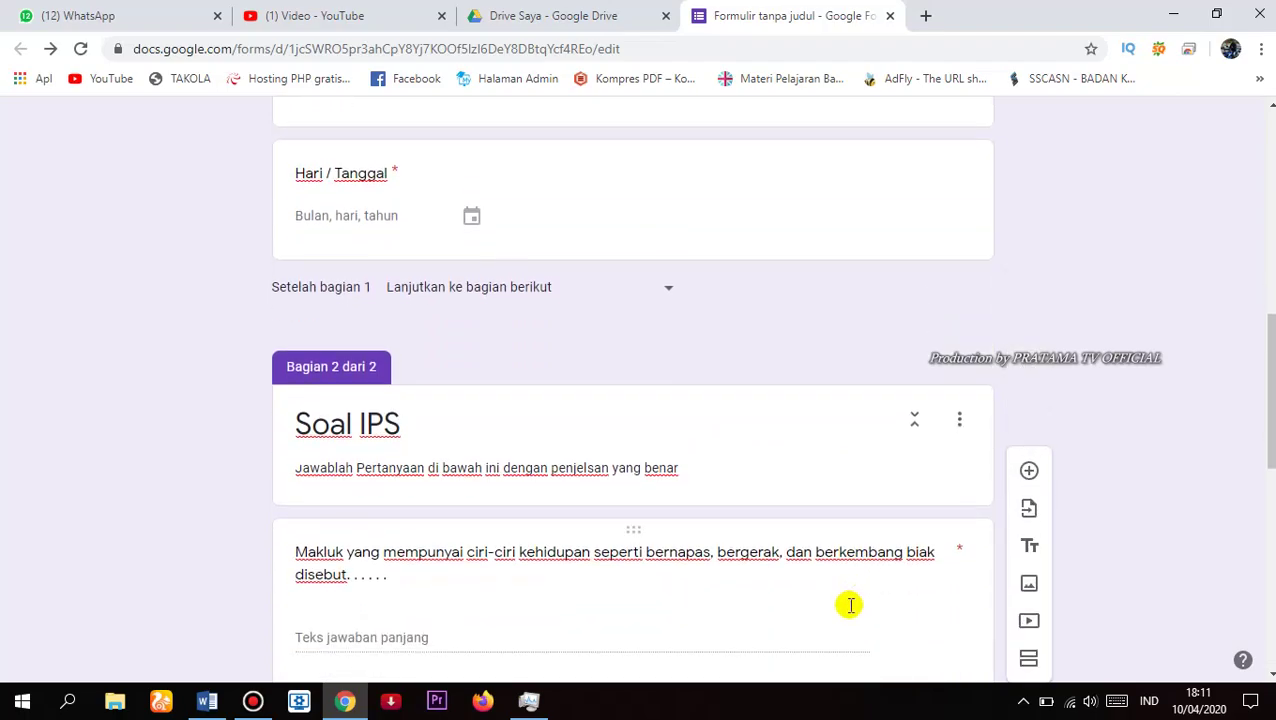
pyautogui.scroll(10, 1031, 570)
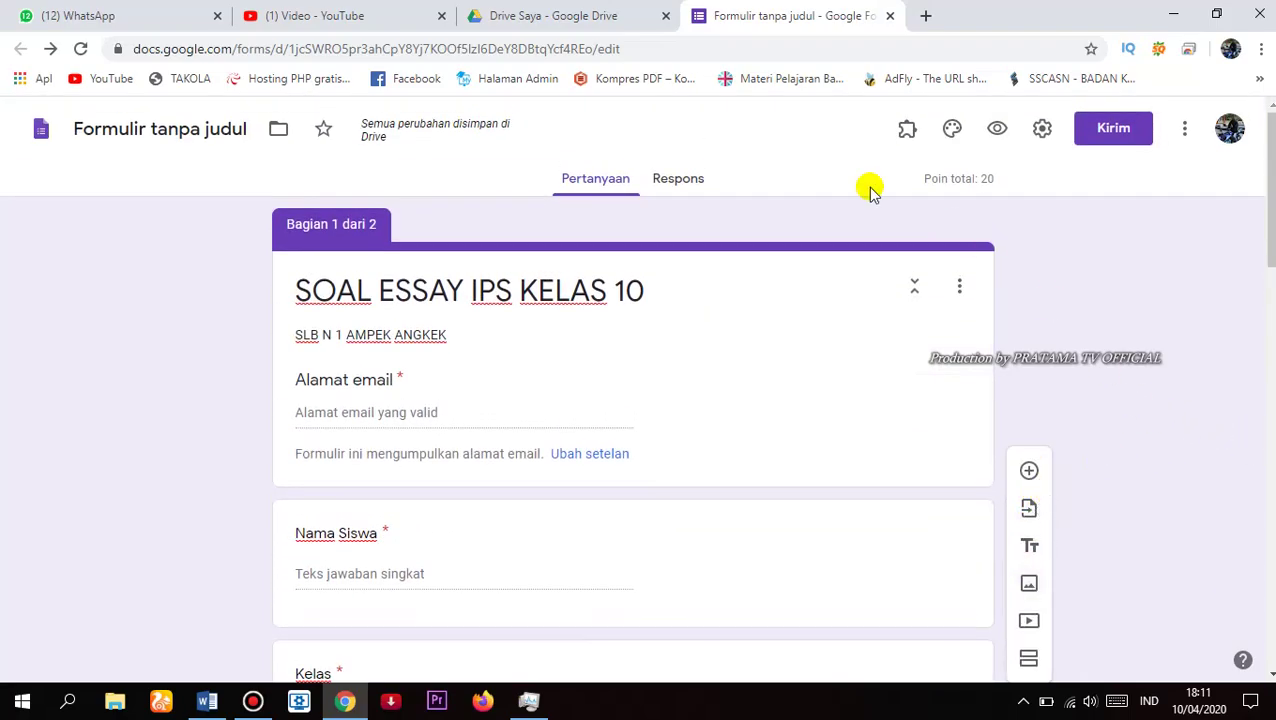
pyautogui.scroll(-3, 530, 533)
pyautogui.scroll(2, 745, 515)
pyautogui.scroll(2, 745, 515)
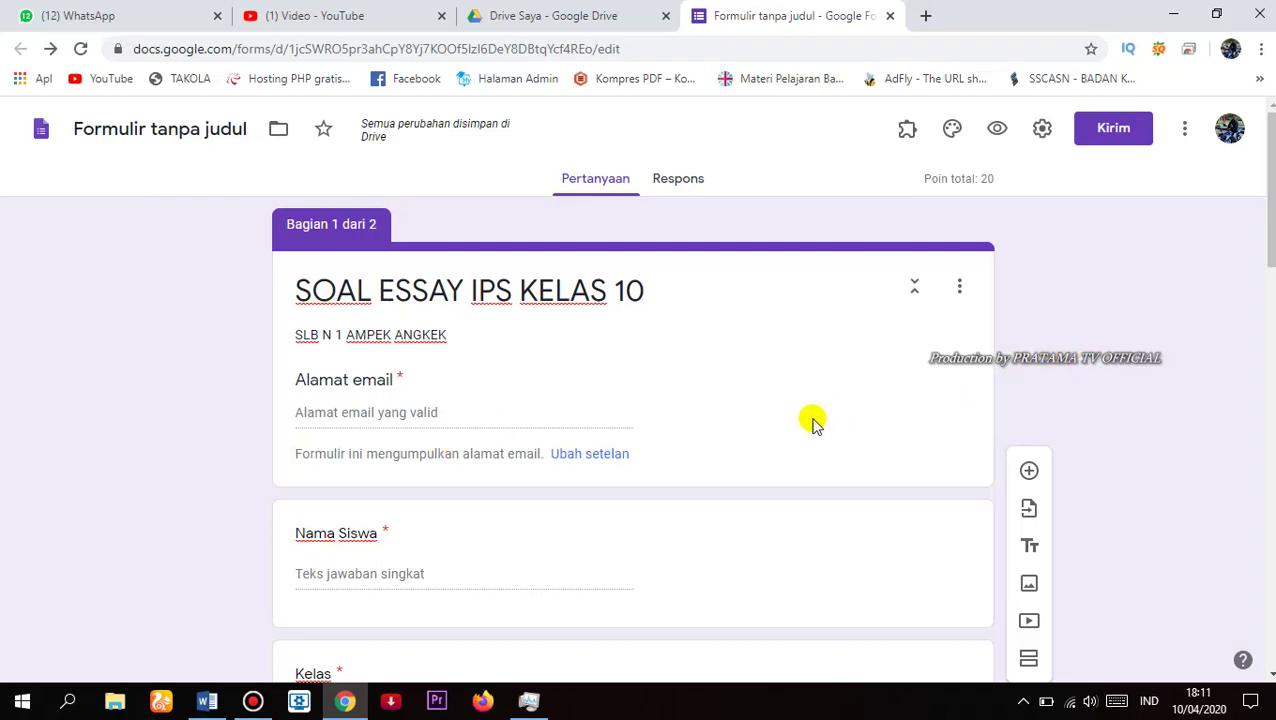
pyautogui.scroll(-10, 823, 418)
pyautogui.scroll(-3, 823, 418)
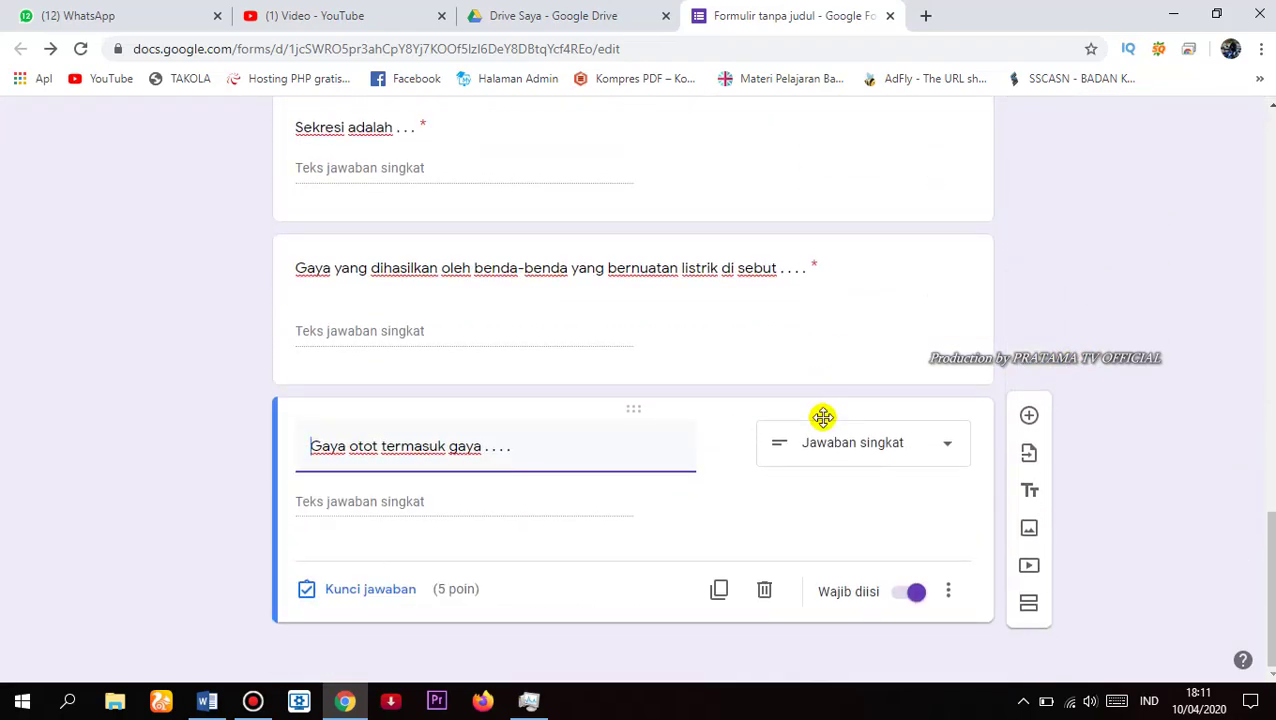
pyautogui.scroll(10, 922, 428)
pyautogui.scroll(3, 922, 428)
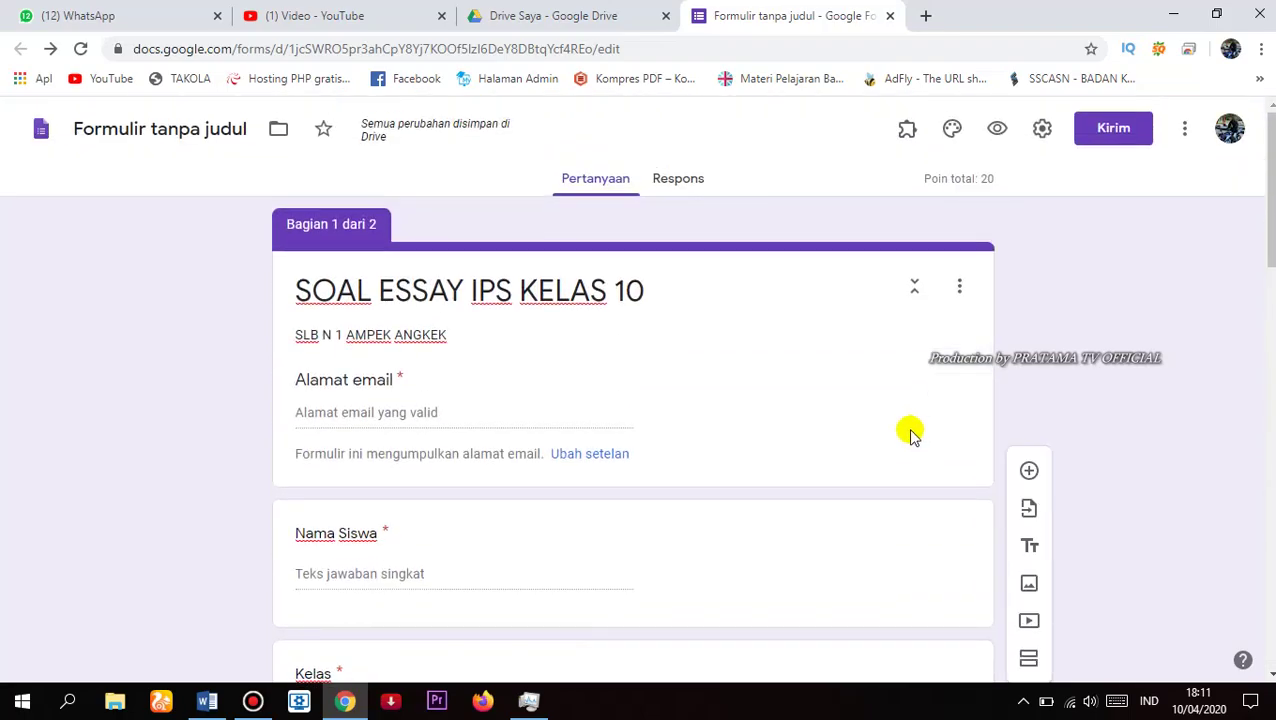
# Preview the form as a respondent and fill in the e-mail address and the student's name
pyautogui.click(998, 132)
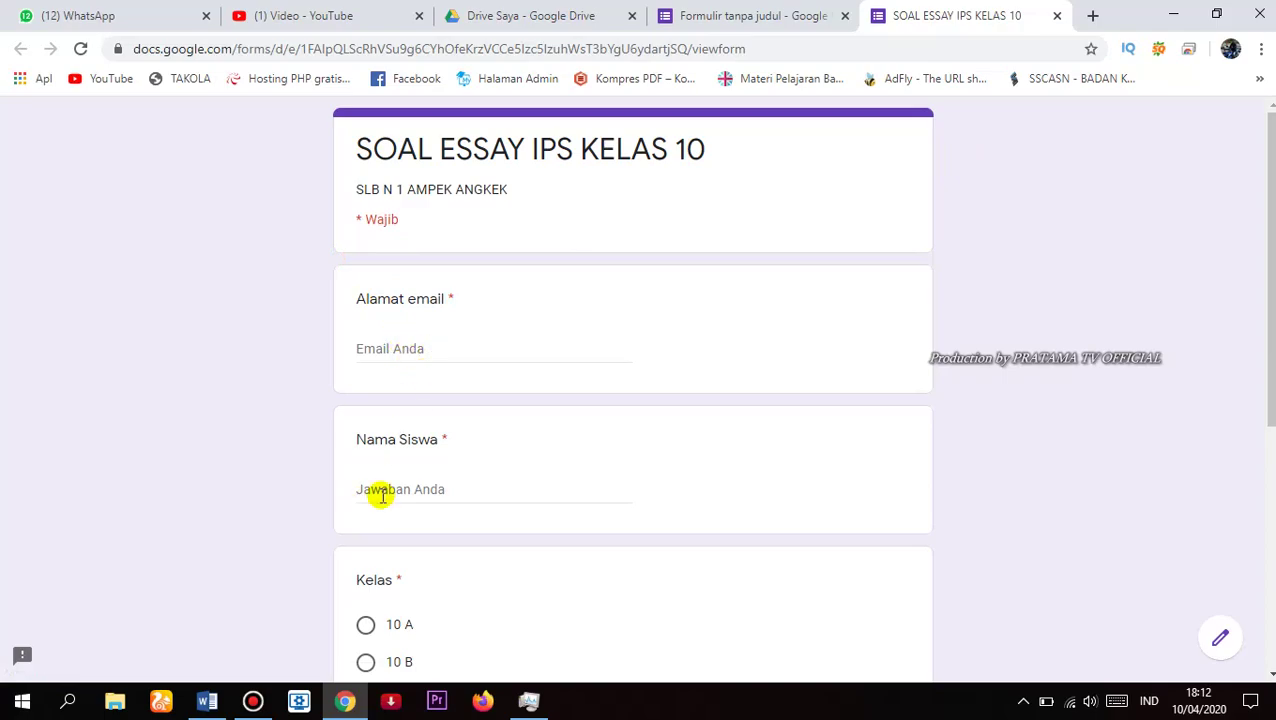
pyautogui.scroll(-2, 381, 496)
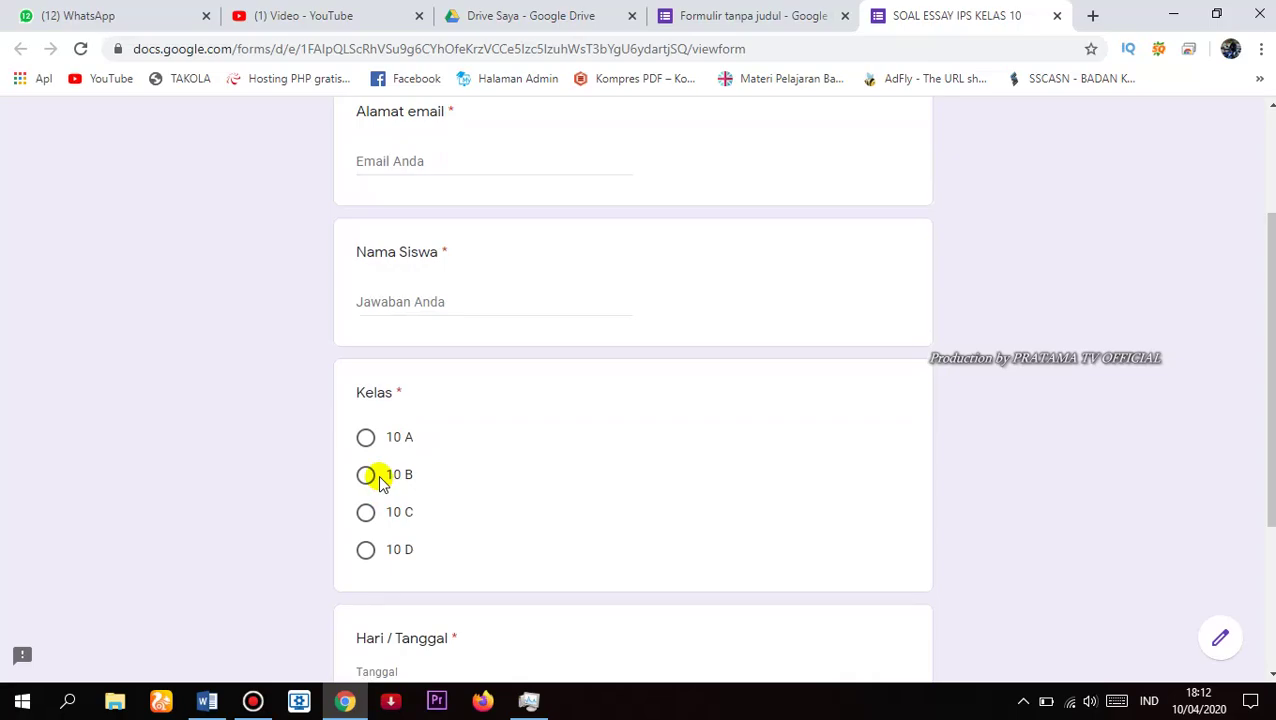
pyautogui.scroll(1, 437, 152)
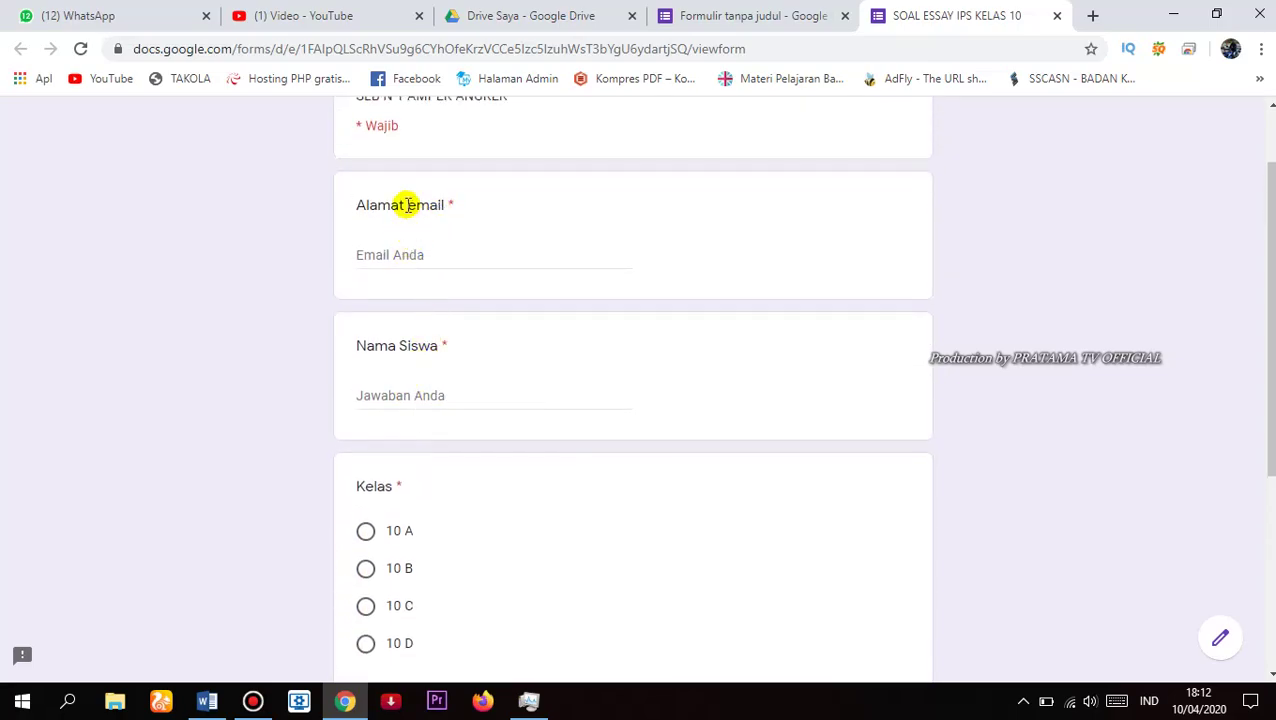
pyautogui.click(405, 254)
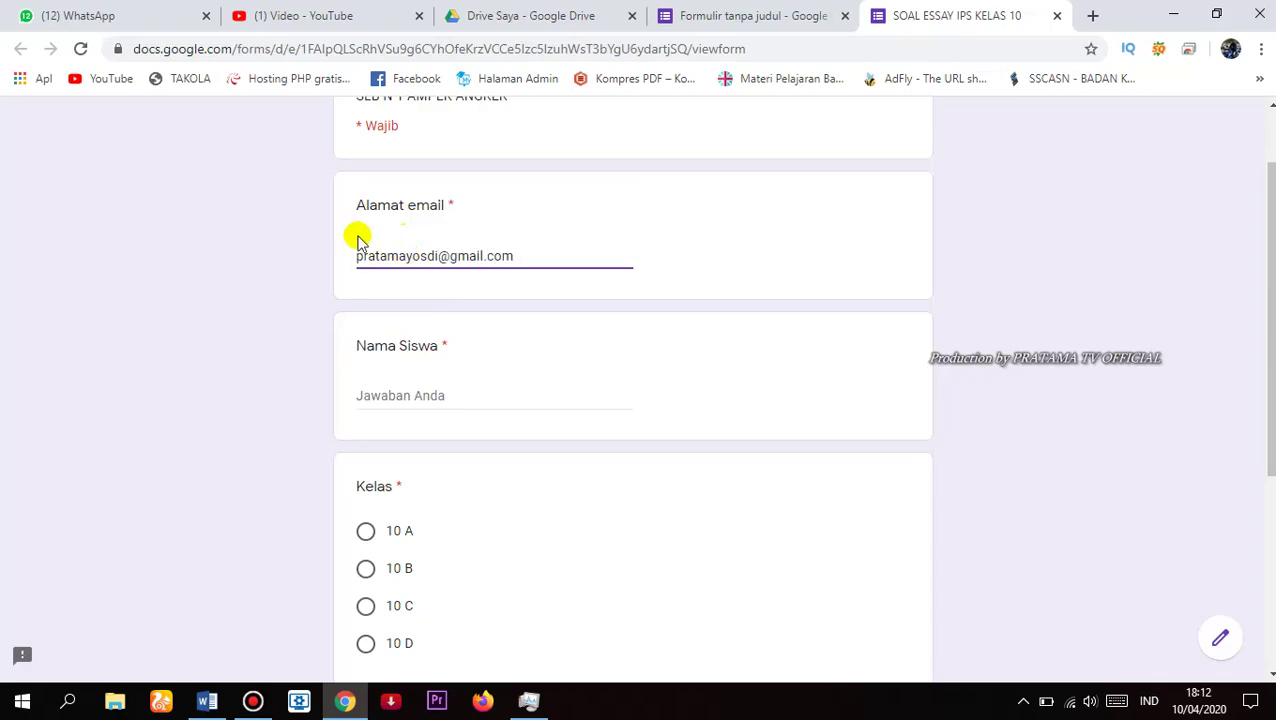
pyautogui.click(430, 397)
pyautogui.write('yosdi')
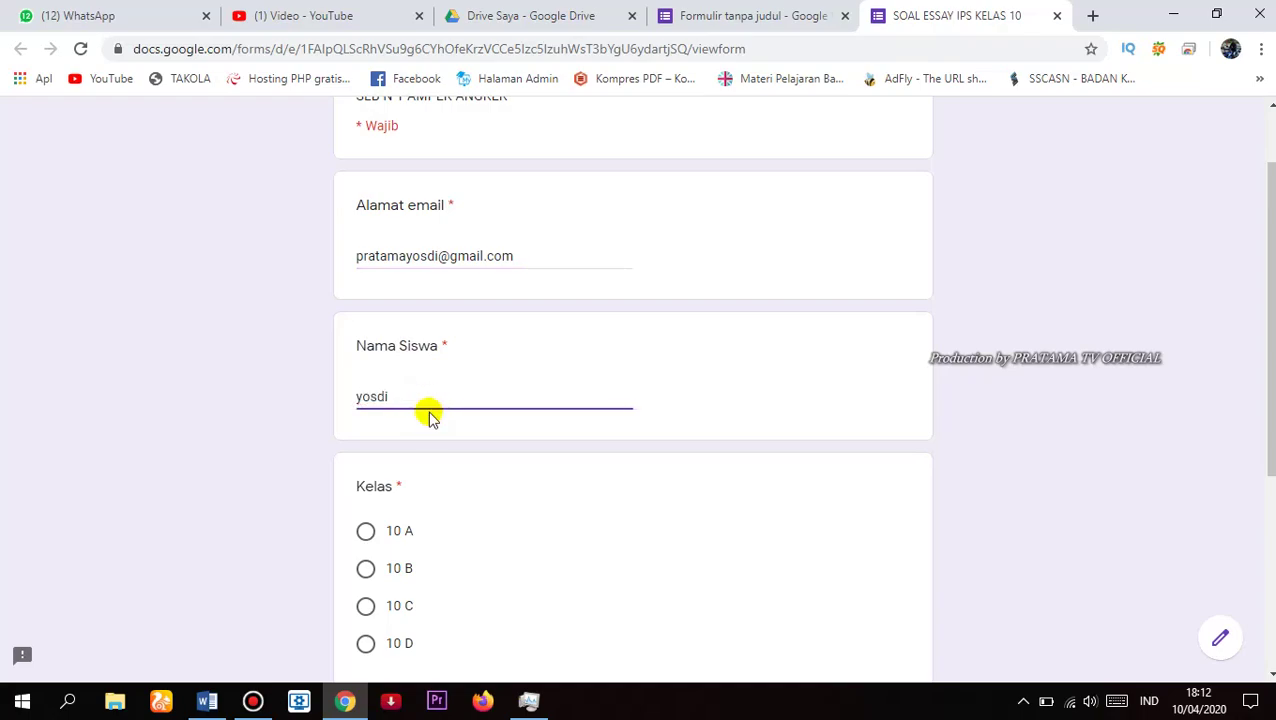
# Choose class 10 A, set Hari / Tanggal to 11/04/2020, and continue to the Soal IPS section
pyautogui.scroll(-1, 410, 420)
pyautogui.click(366, 437)
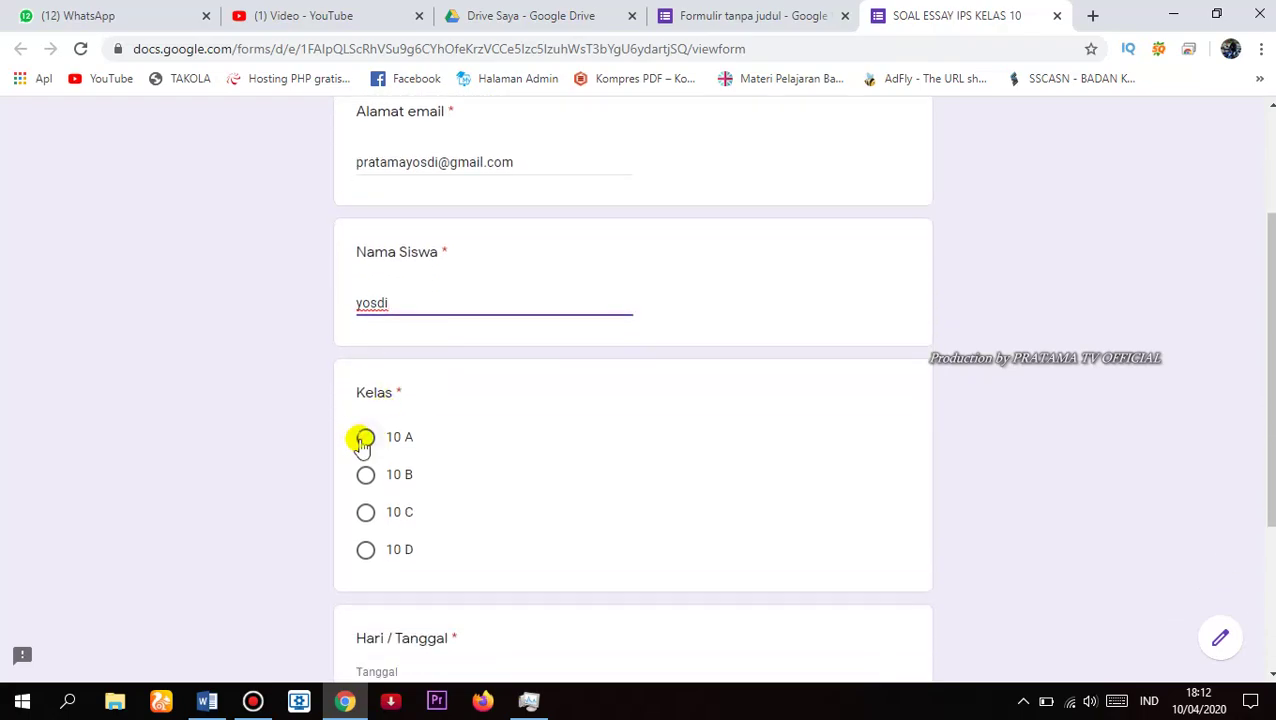
pyautogui.scroll(-2, 457, 487)
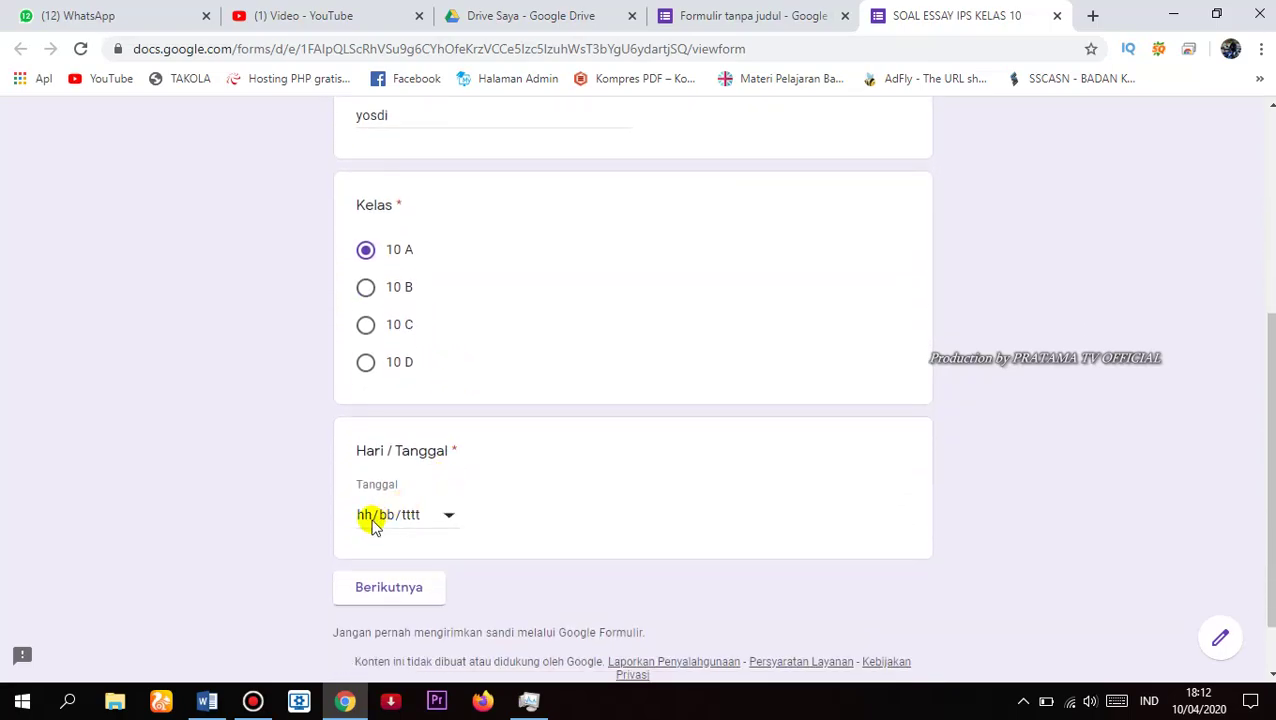
pyautogui.click(447, 516)
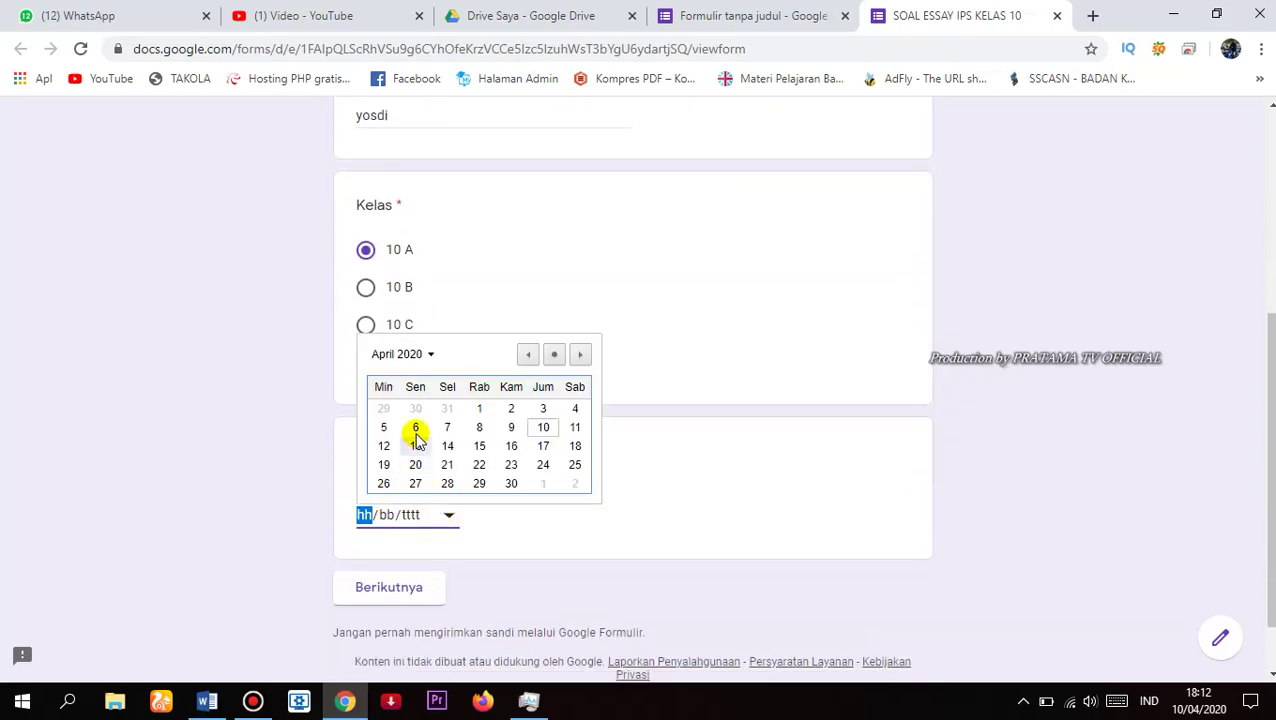
pyautogui.click(575, 427)
pyautogui.scroll(-1, 576, 460)
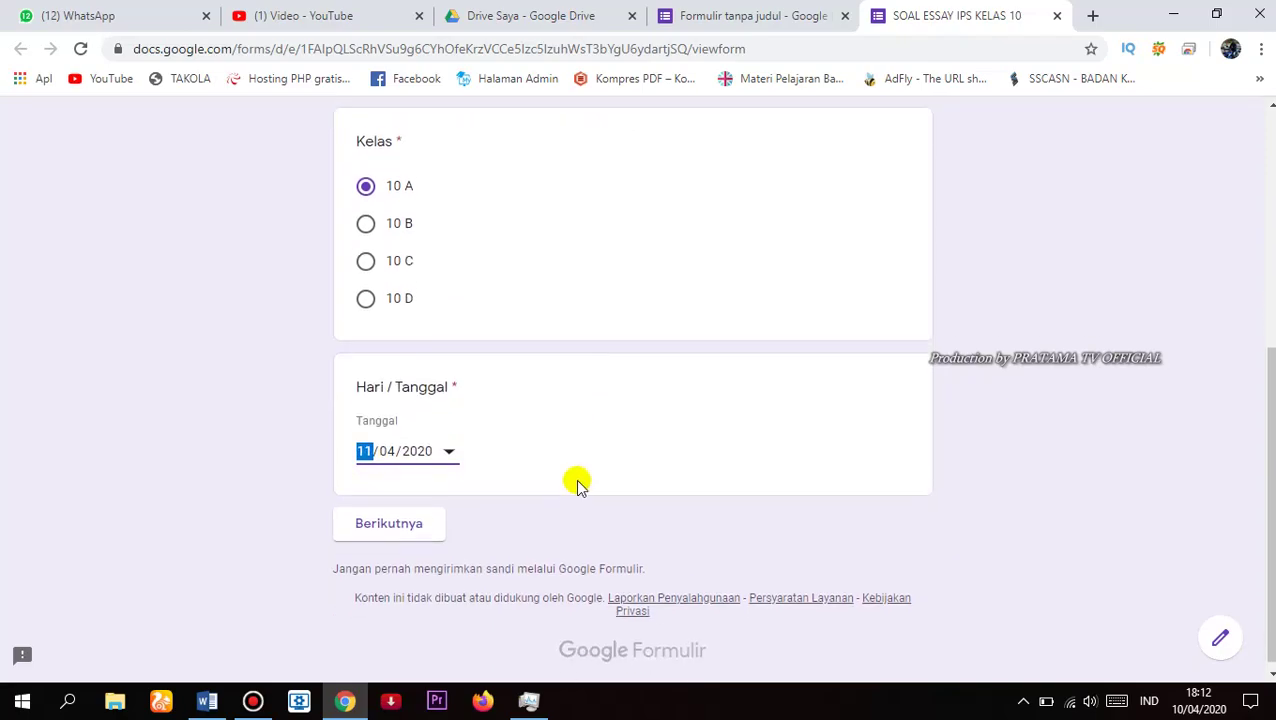
pyautogui.click(421, 515)
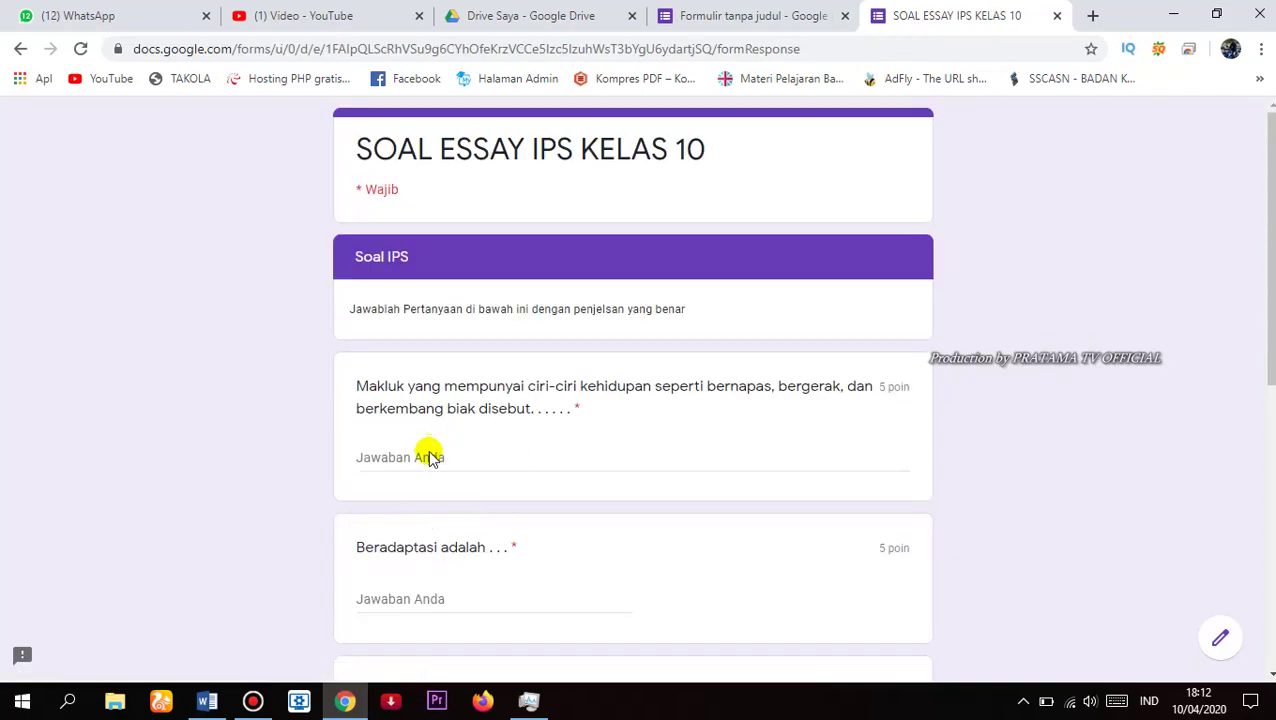
# Answer the first essay question with "Makan" and try to submit the form with the other questions blank
pyautogui.click(429, 461)
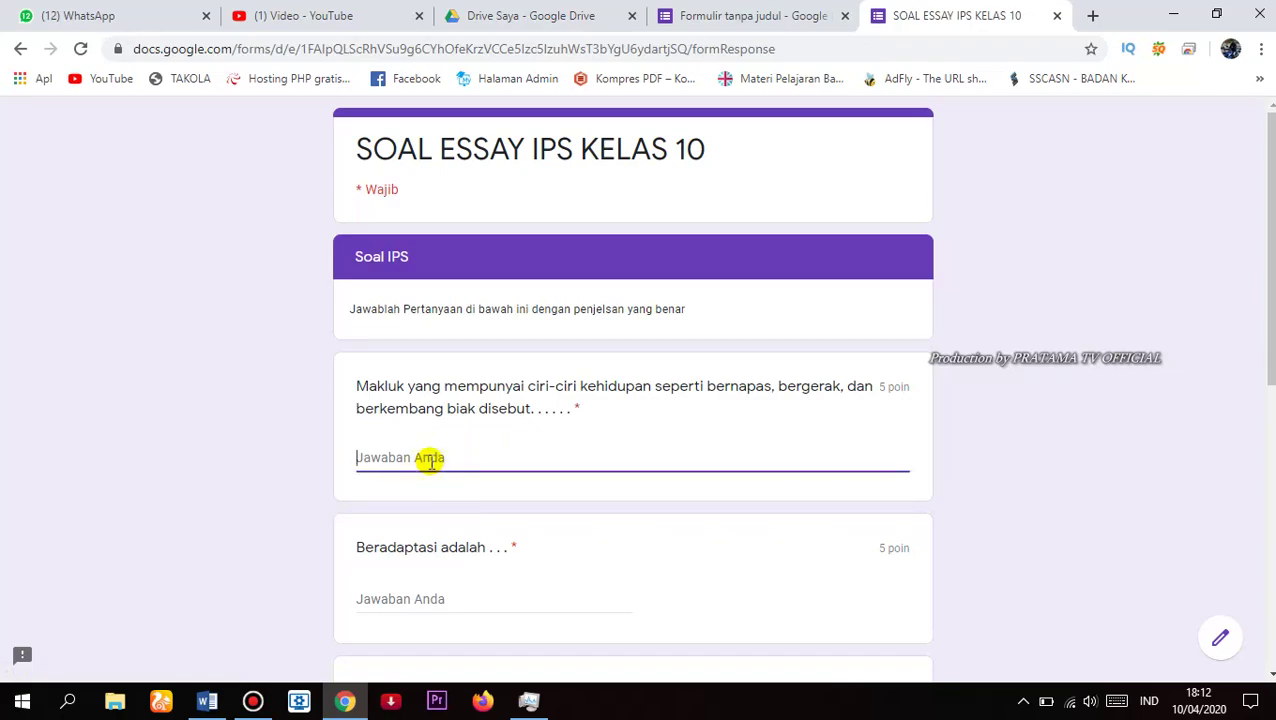
pyautogui.write('Makan')
pyautogui.scroll(-7, 499, 484)
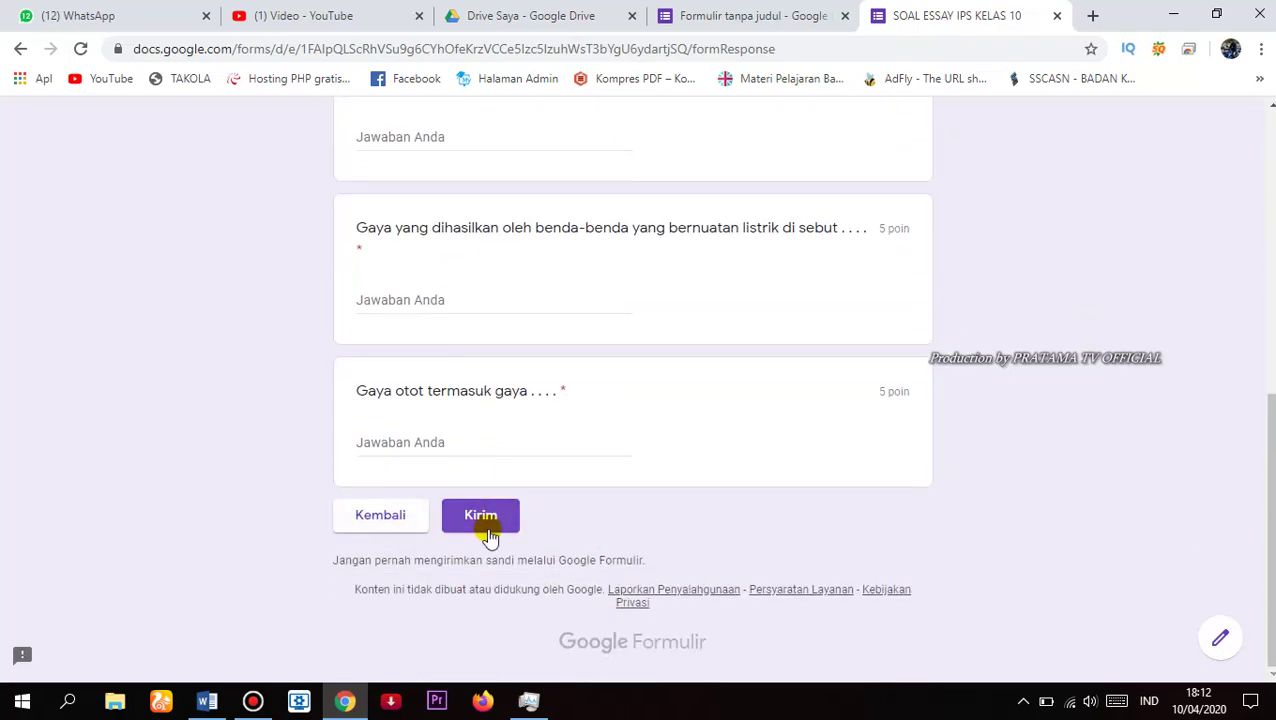
pyautogui.click(489, 530)
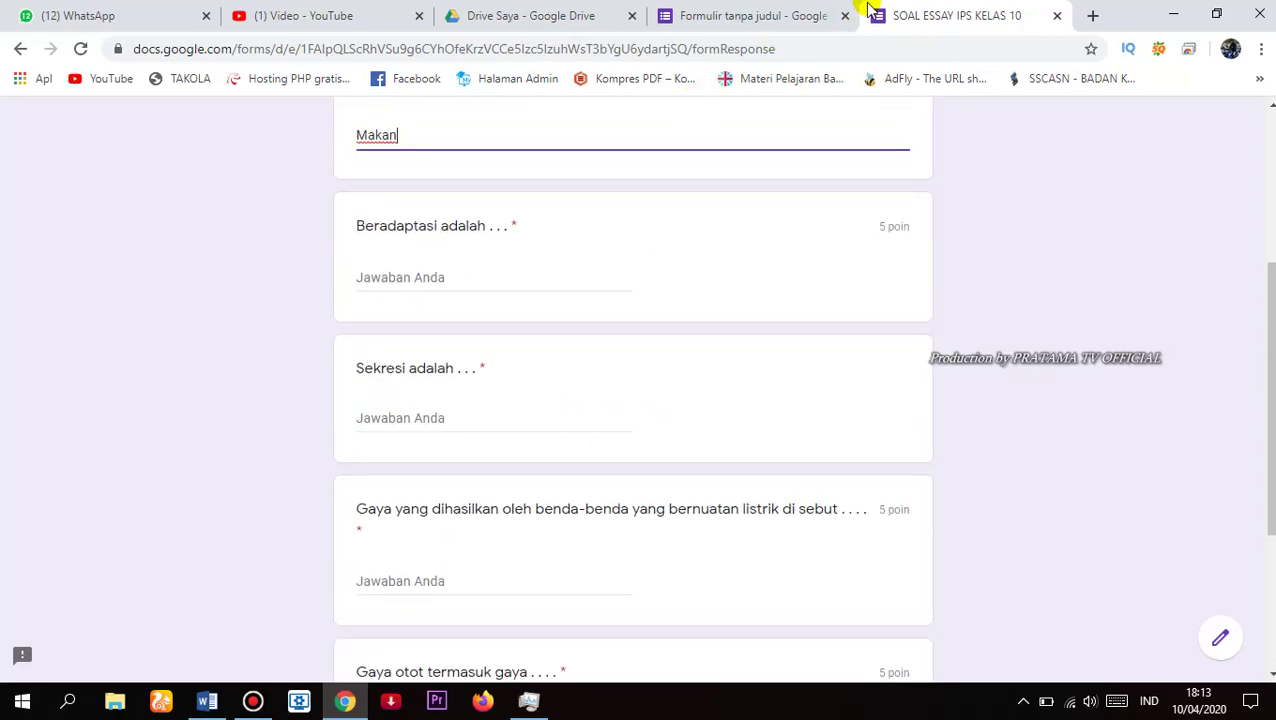
# Look over the essay questions in the preview and return to the form editor
pyautogui.scroll(4, 700, 290)
pyautogui.scroll(-10, 667, 337)
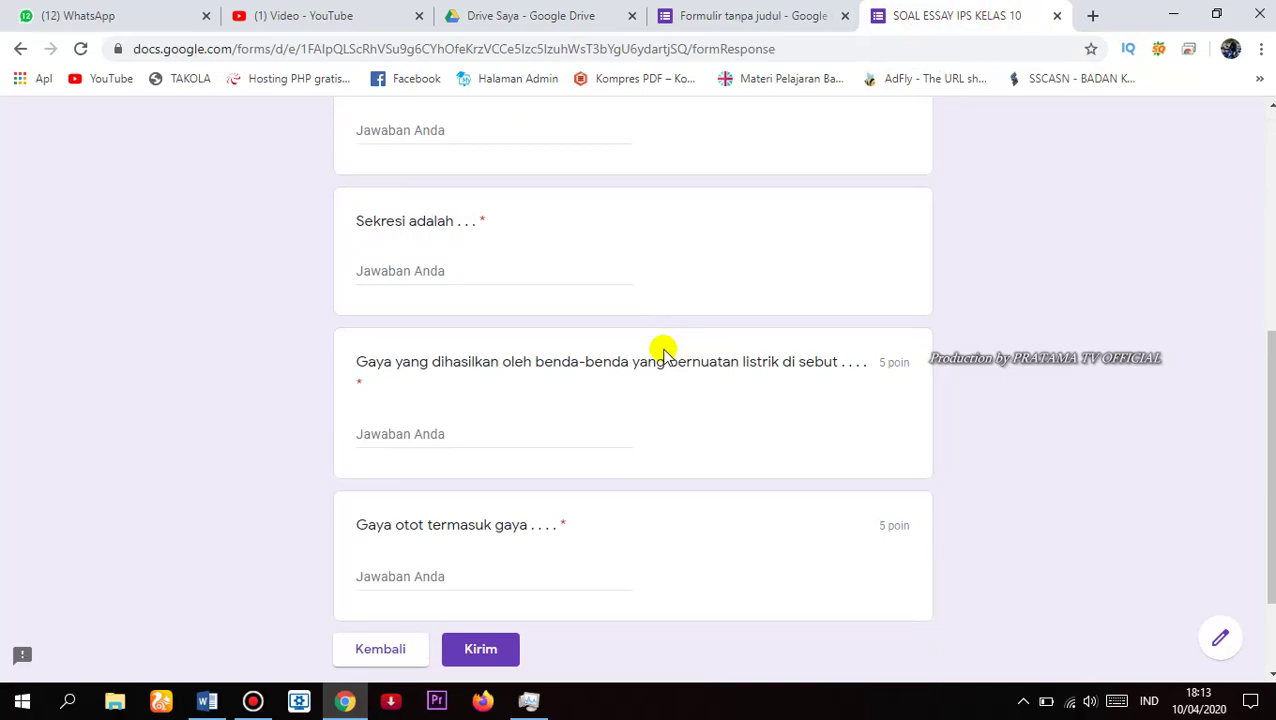
pyautogui.click(683, 10)
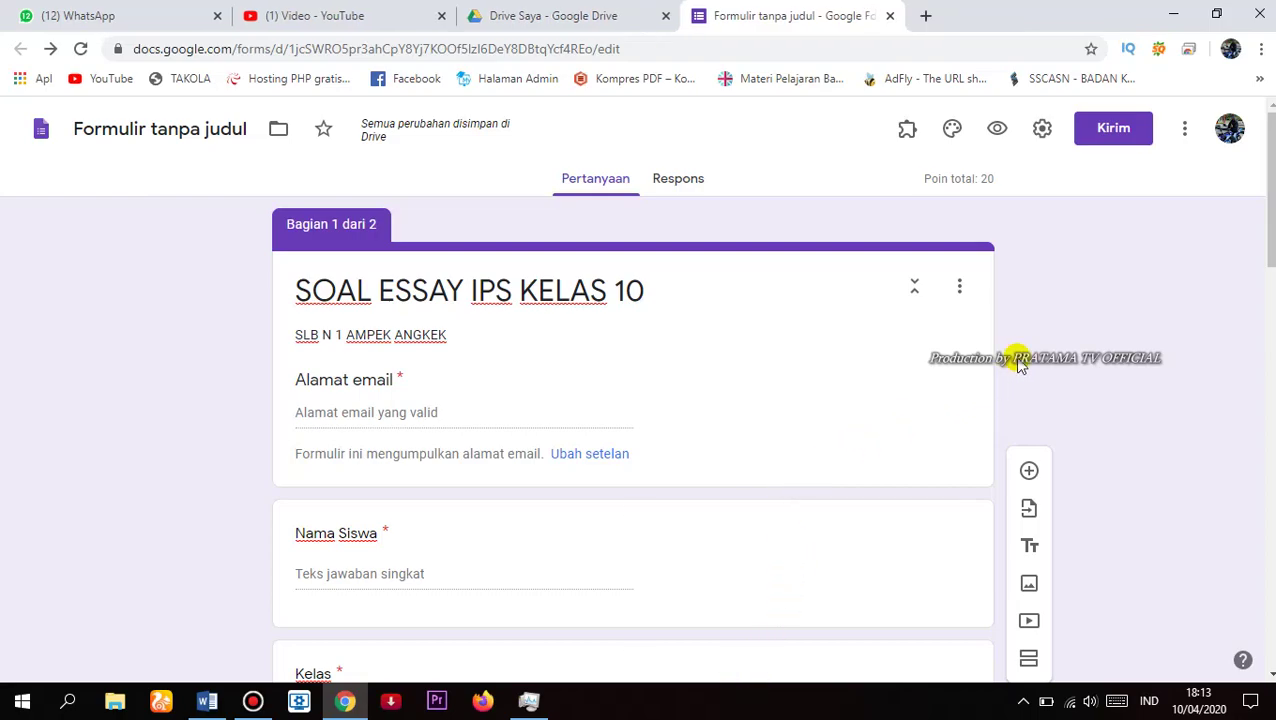
# Create a shortened link for sending the form and copy it to the clipboard
pyautogui.click(1100, 138)
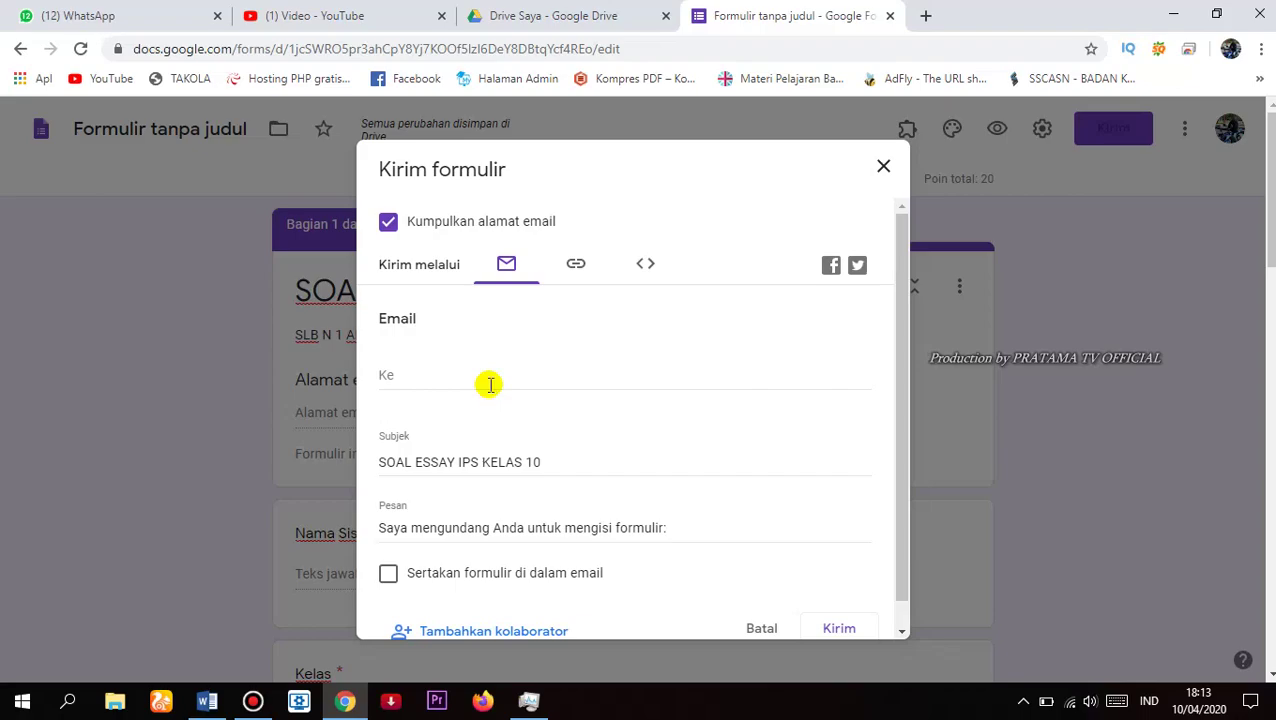
pyautogui.click(570, 268)
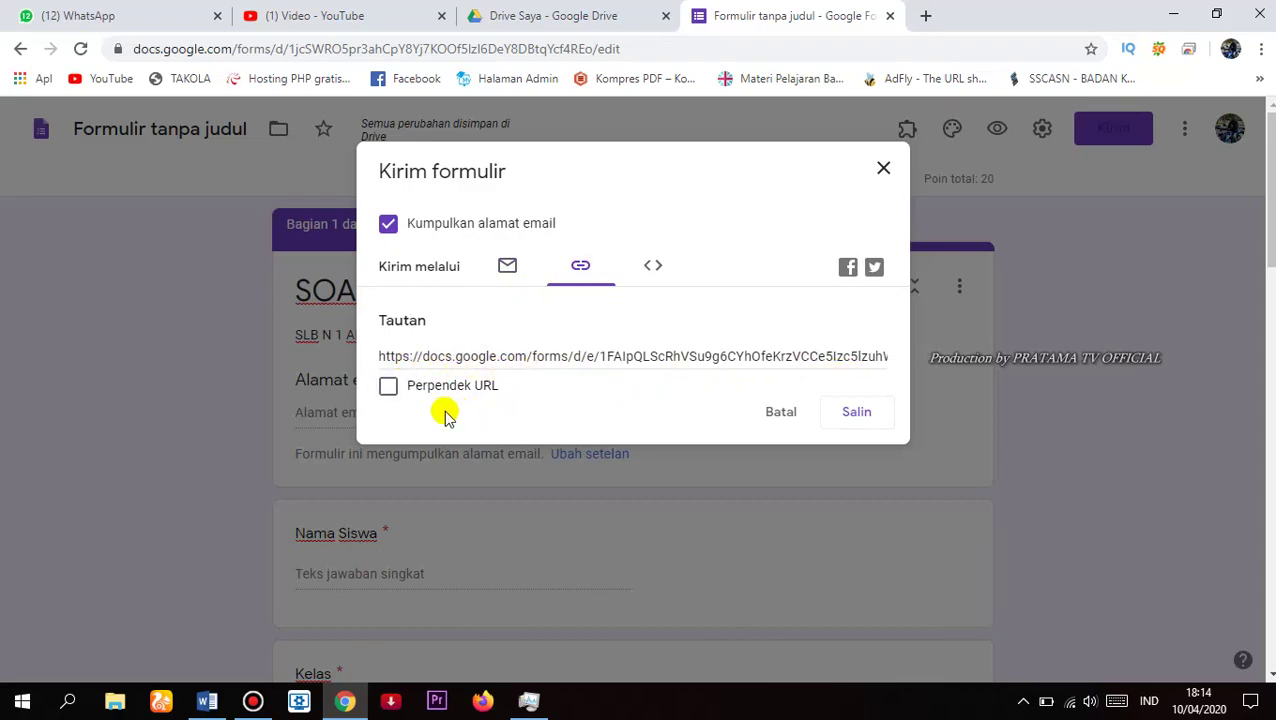
pyautogui.click(388, 388)
pyautogui.hotkey('ctrl', 'c')
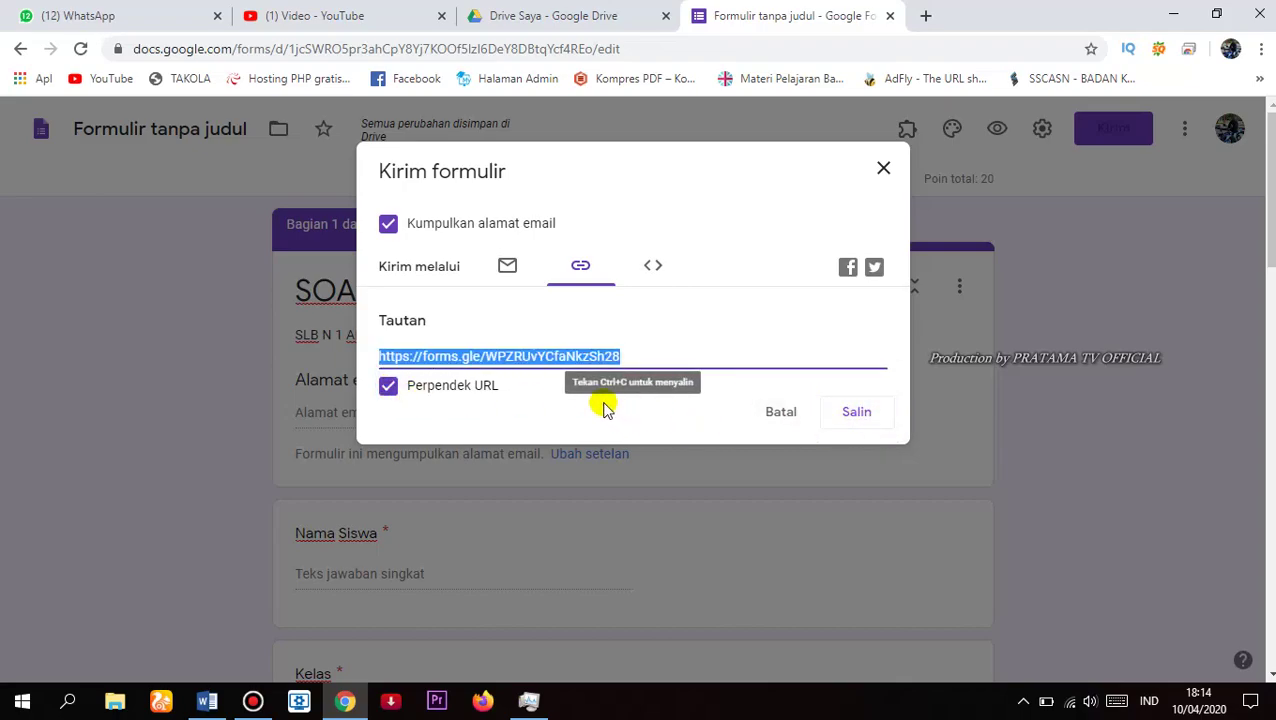
pyautogui.click(847, 420)
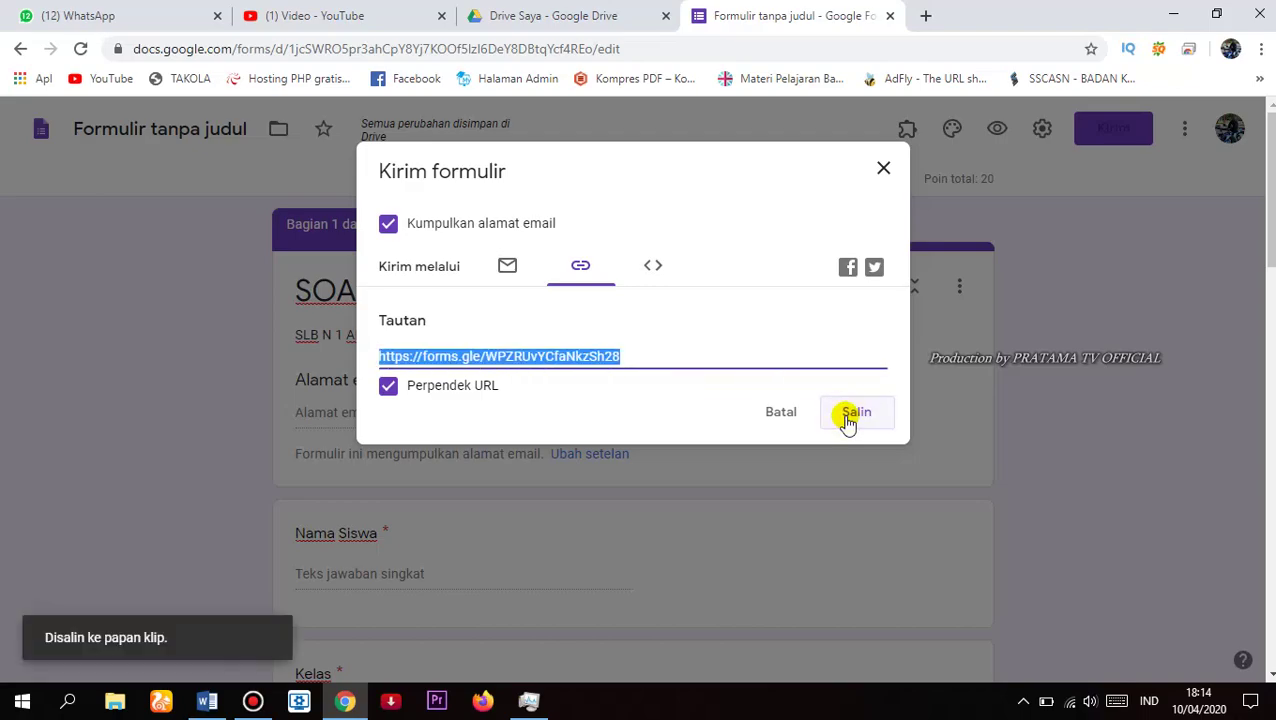
# Switch to WhatsApp and send the copied form link in the open chat
pyautogui.click(148, 9)
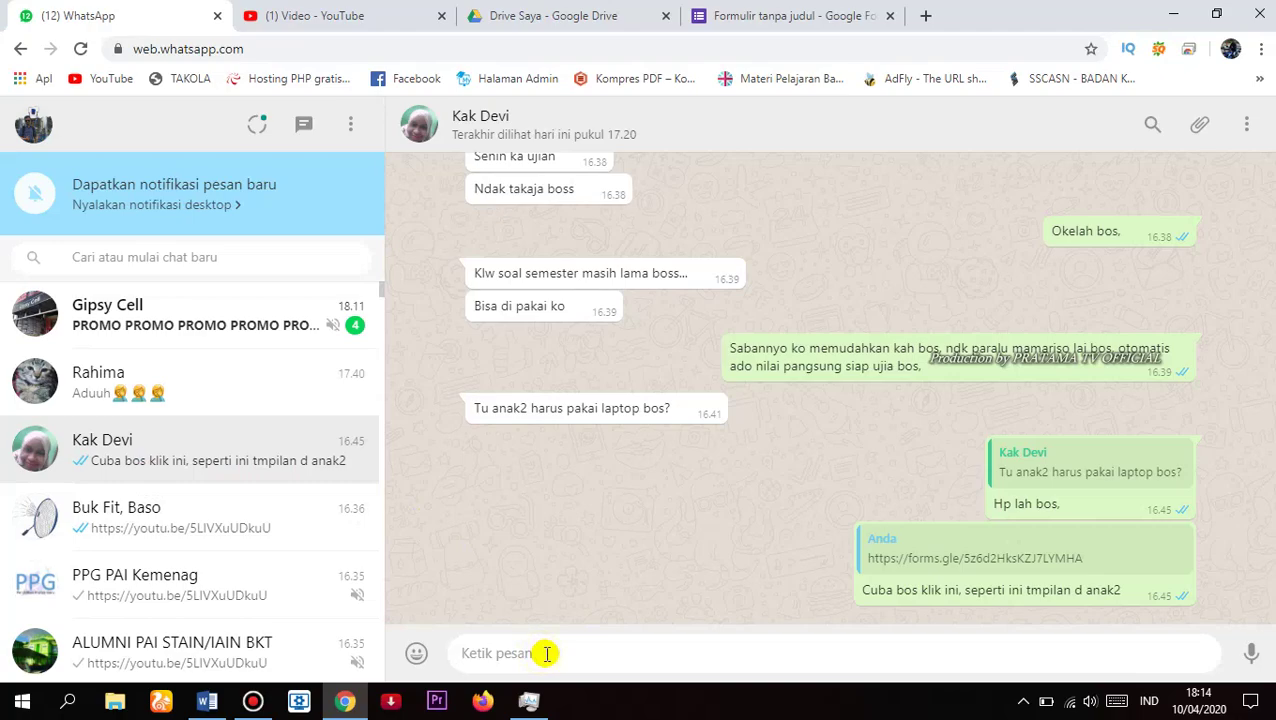
pyautogui.hotkey('ctrl', 'v')
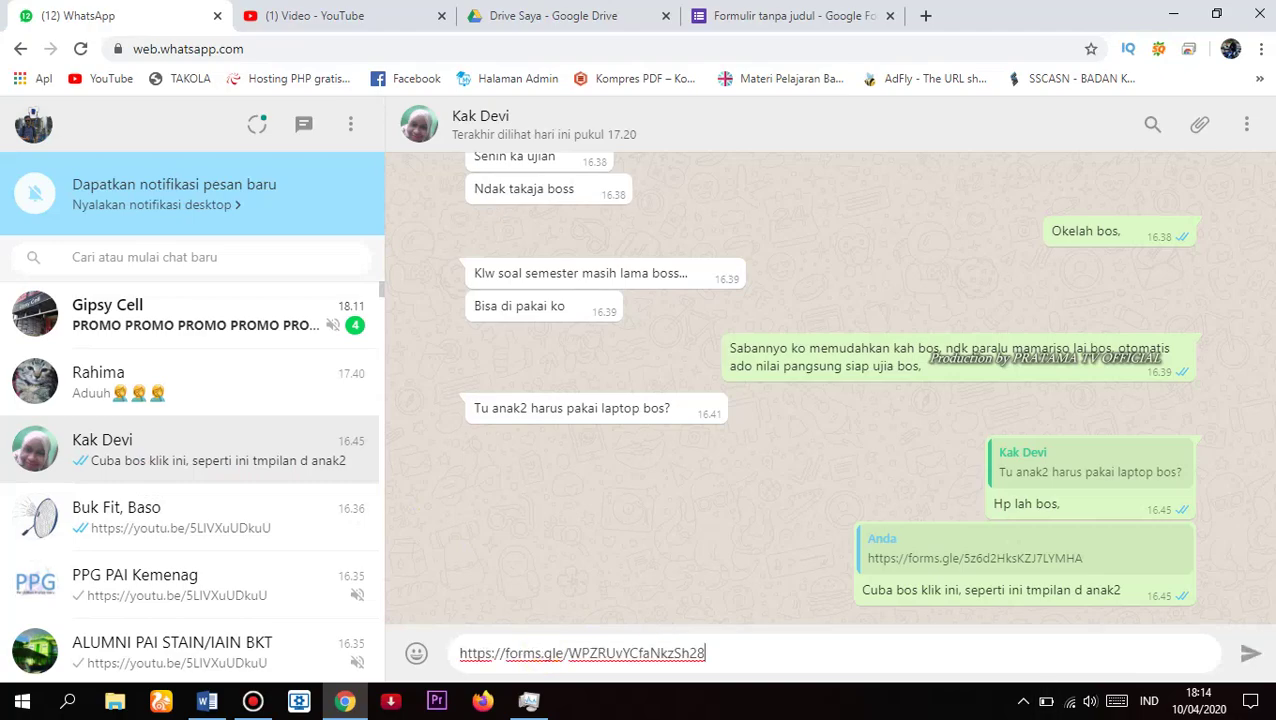
pyautogui.click(1252, 658)
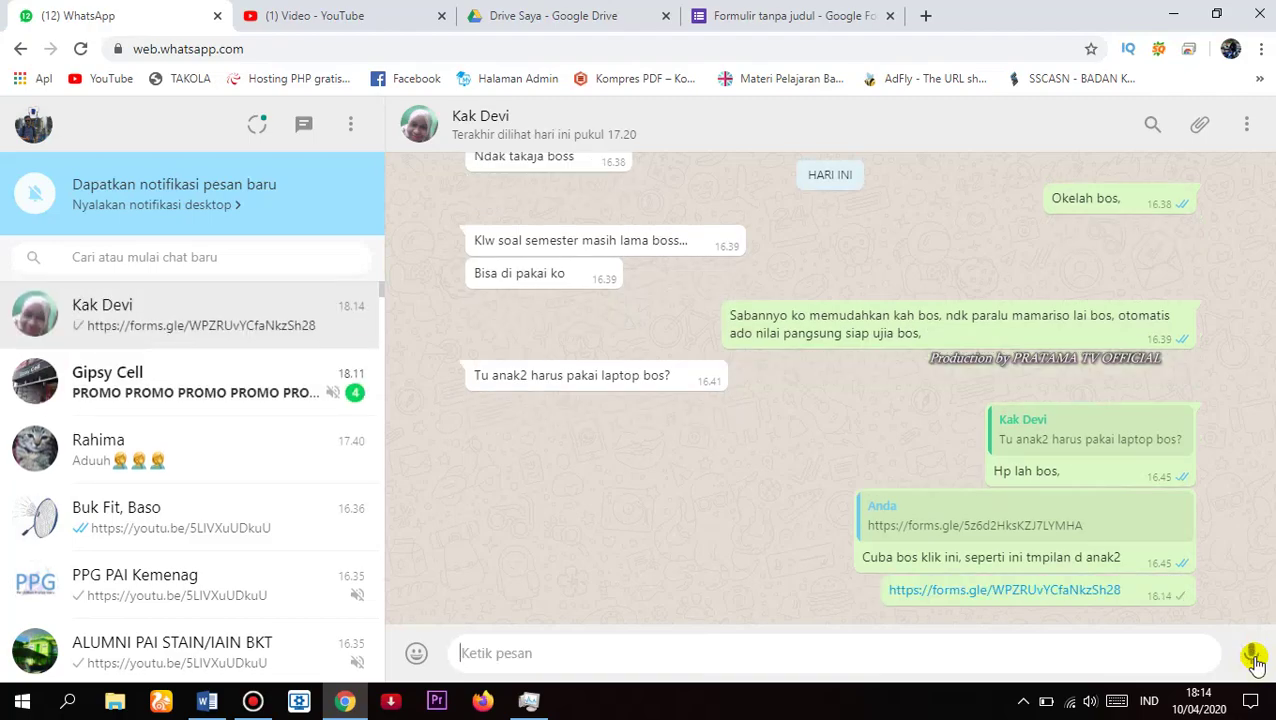
# Open the sent form link to check its identity questions, and minimize the browser and Word windows
pyautogui.click(1046, 592)
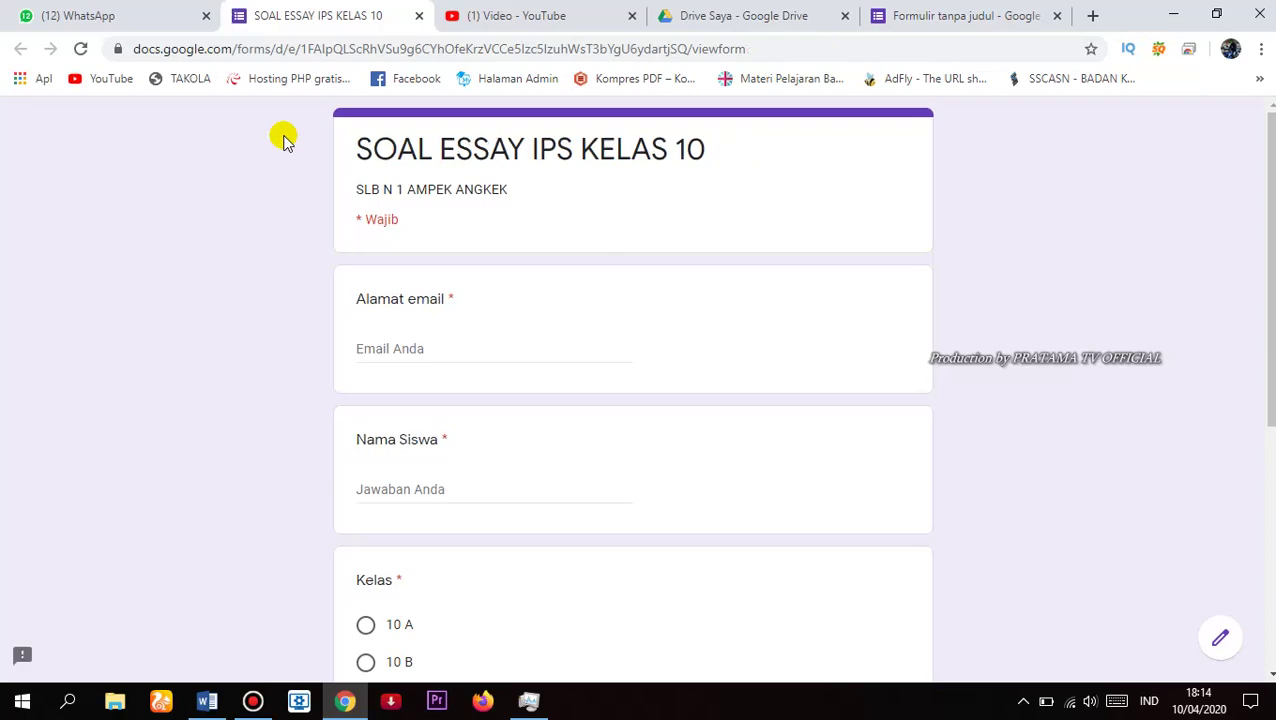
pyautogui.scroll(-5, 630, 456)
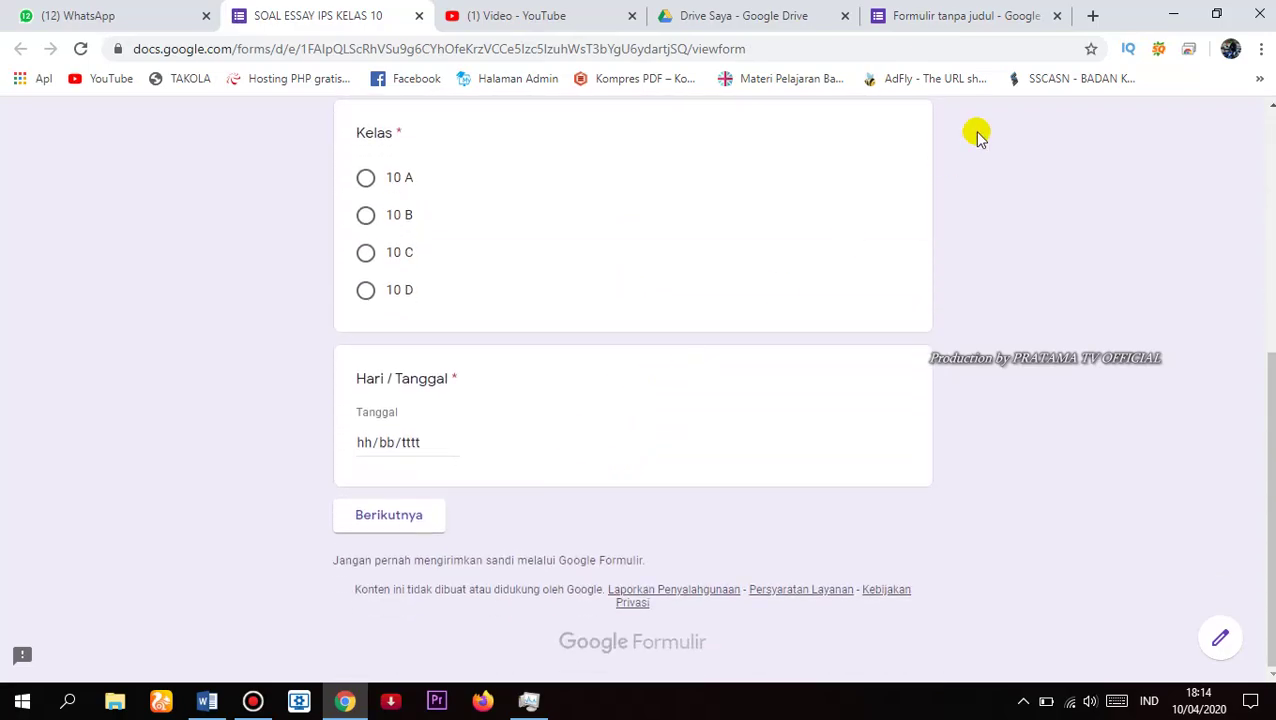
pyautogui.click(1163, 14)
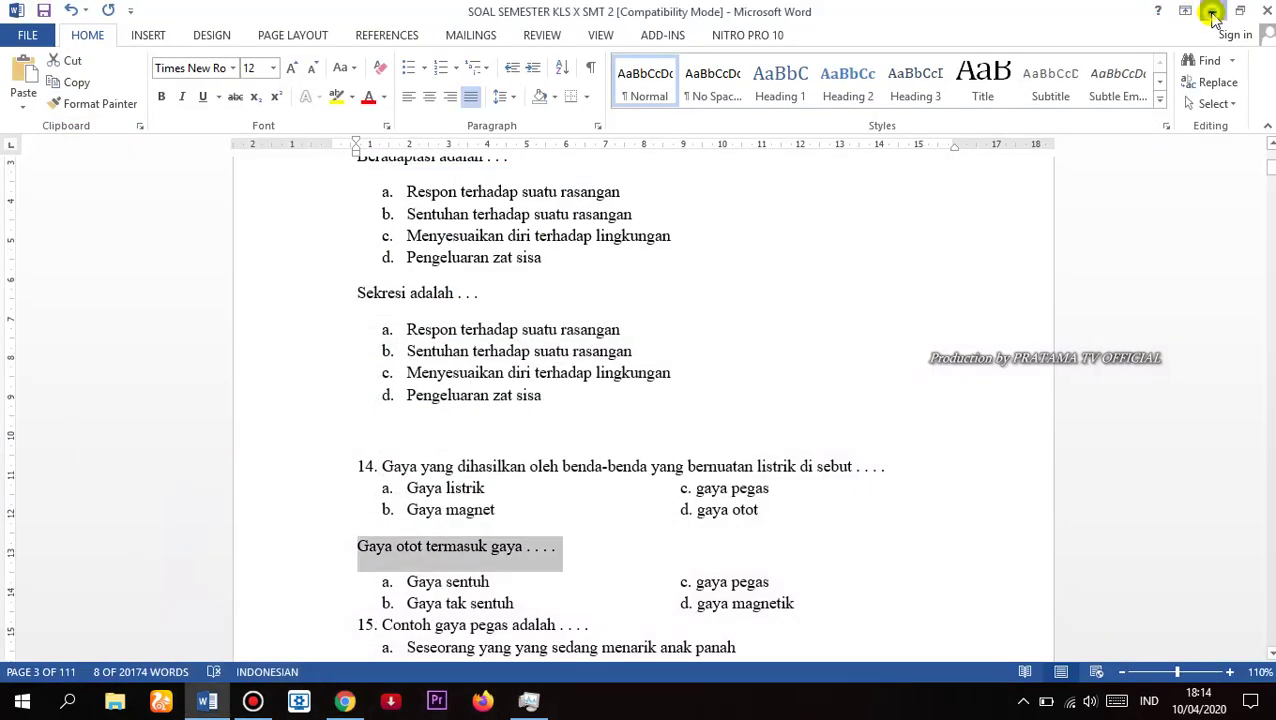
pyautogui.click(1179, 12)
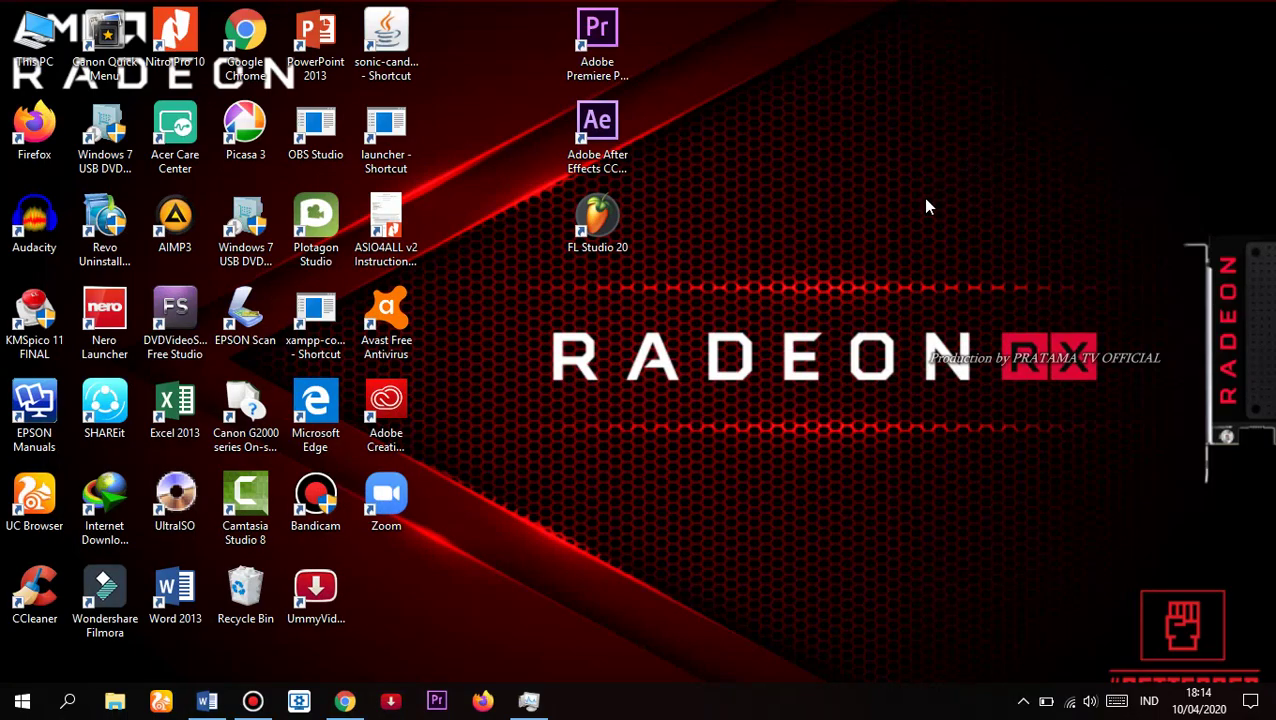